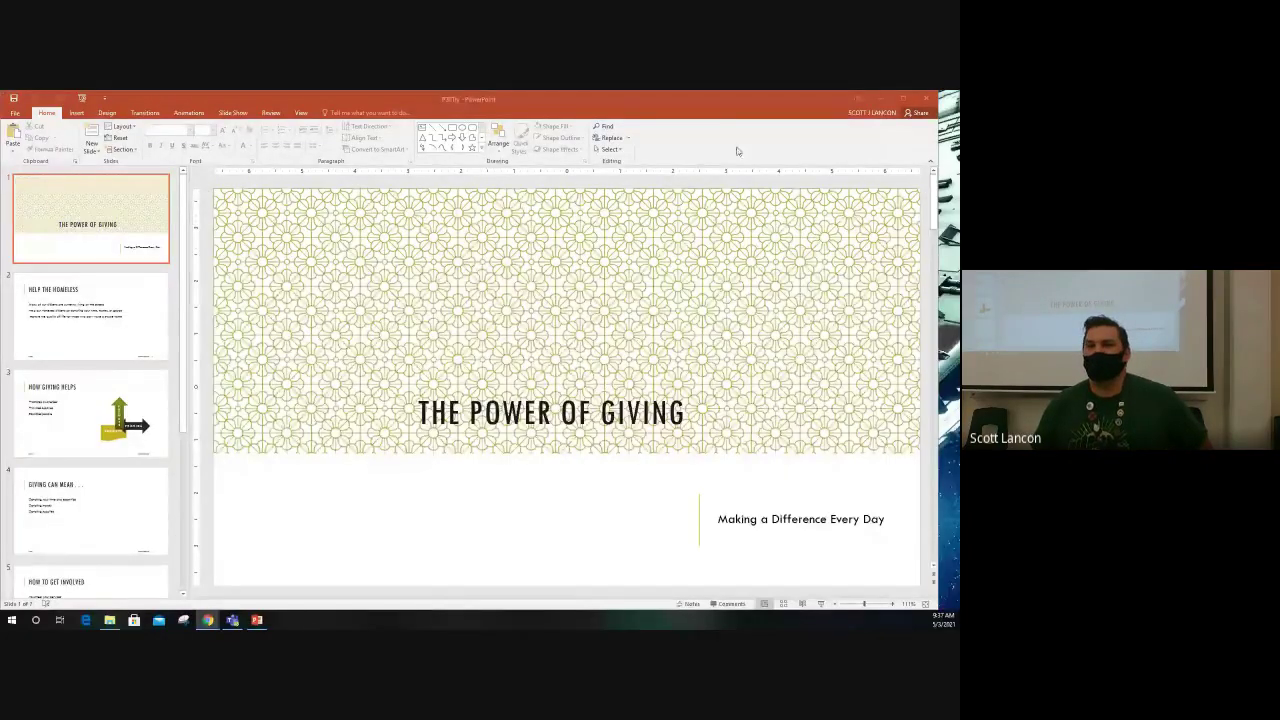
- Bring PowerPoint forward and switch from Transitions to the Animations options for the title slide
{"action": "left_click", "coordinate": [713, 101]}
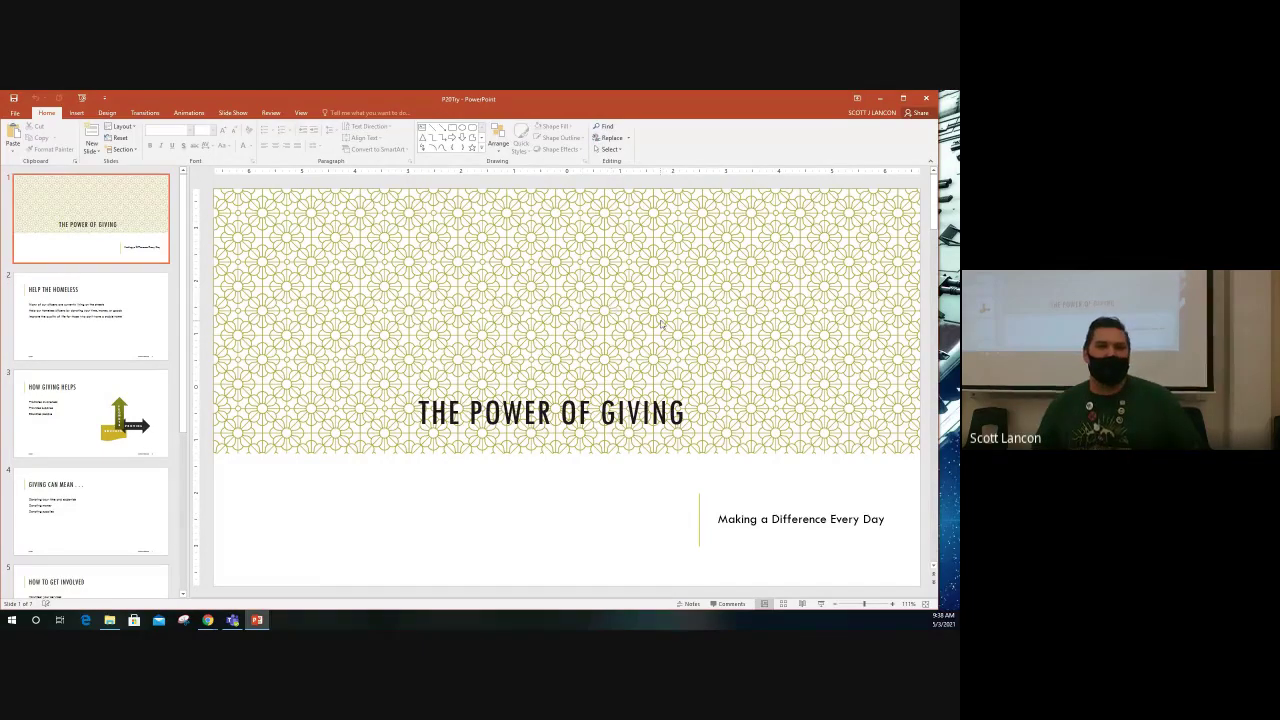
{"action": "left_click", "coordinate": [146, 113]}
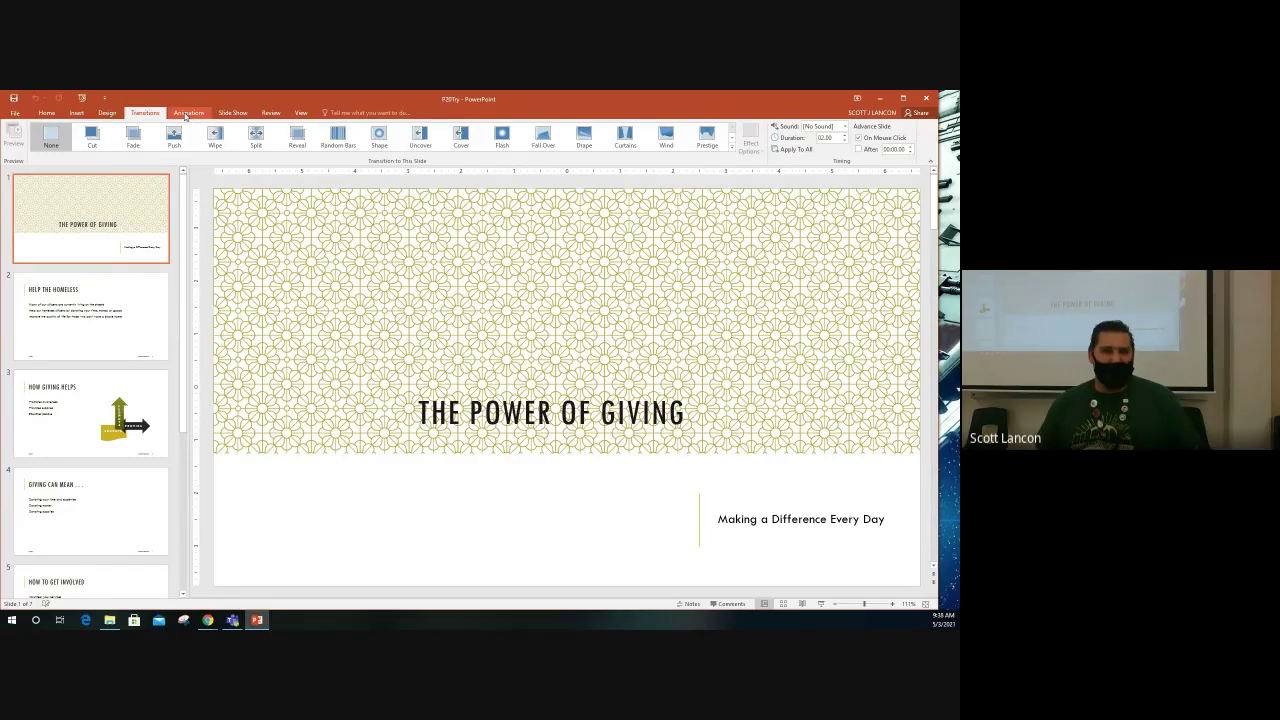
{"action": "left_click", "coordinate": [186, 114]}
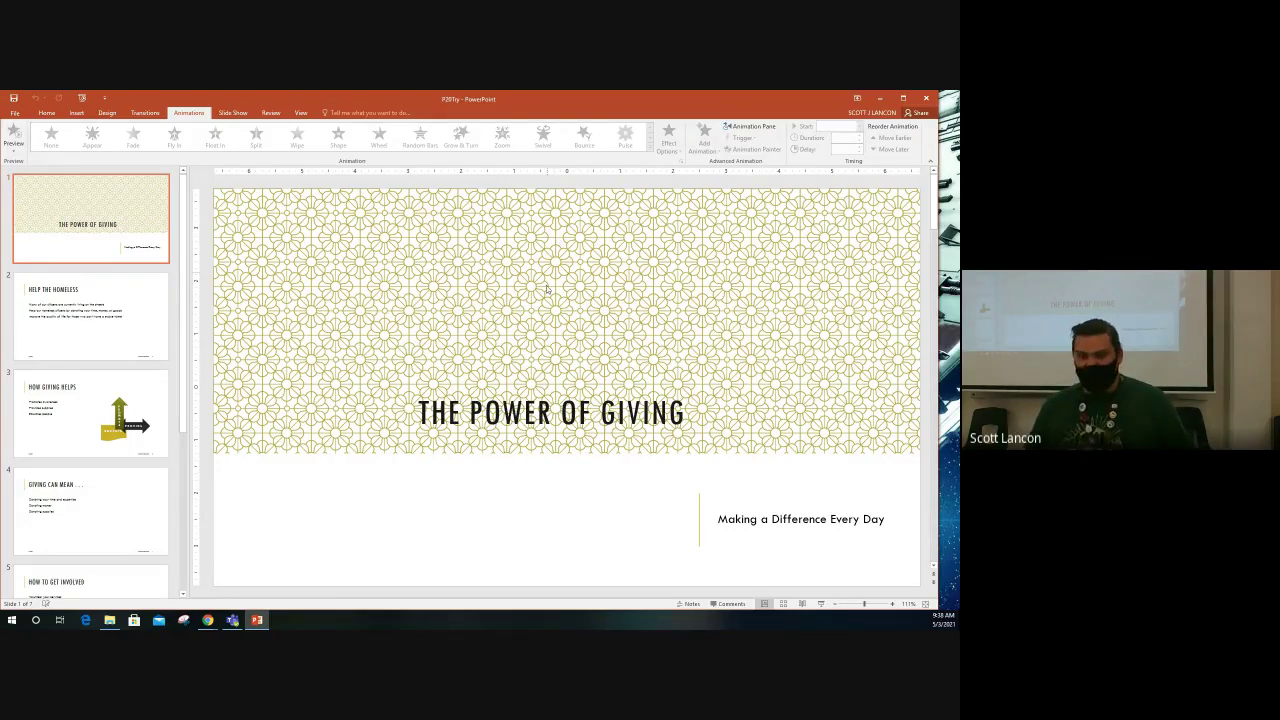
- Undo an accidental drag of the slide 1 title, then select its whole box by the border
{"action": "left_click", "coordinate": [558, 412]}
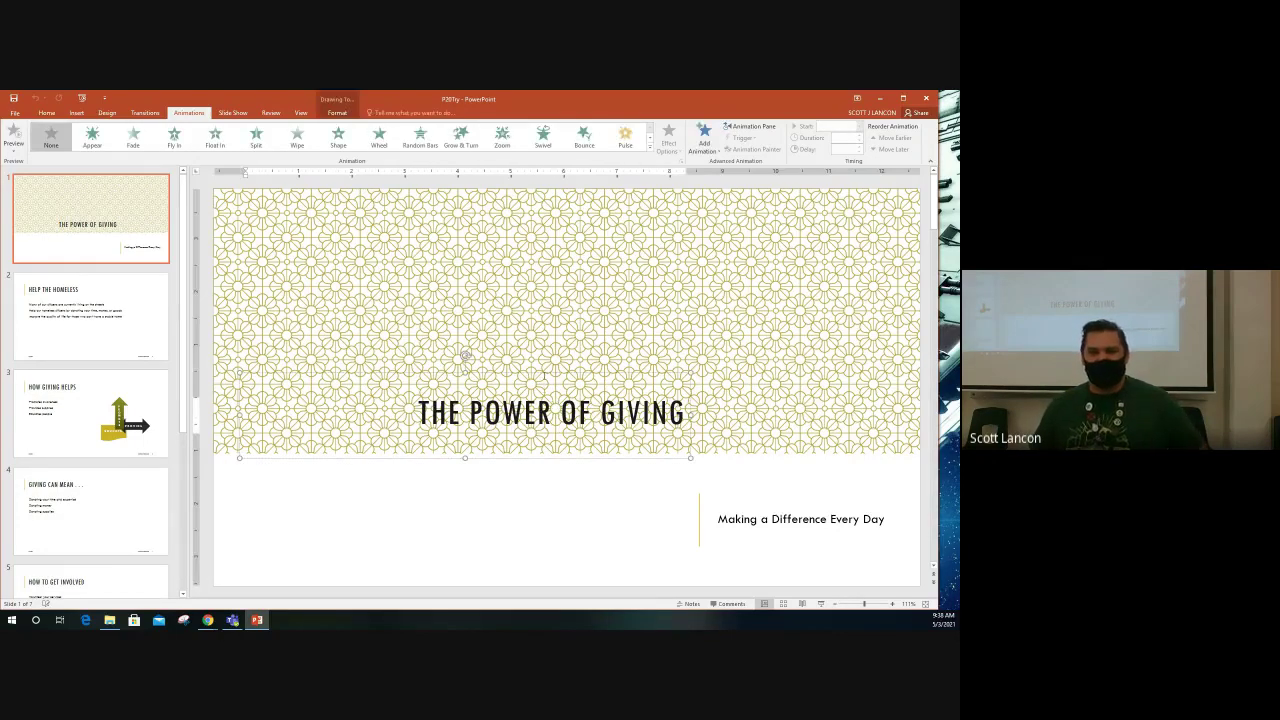
{"action": "left_click_drag", "start_coordinate": [544, 372], "coordinate": [540, 349]}
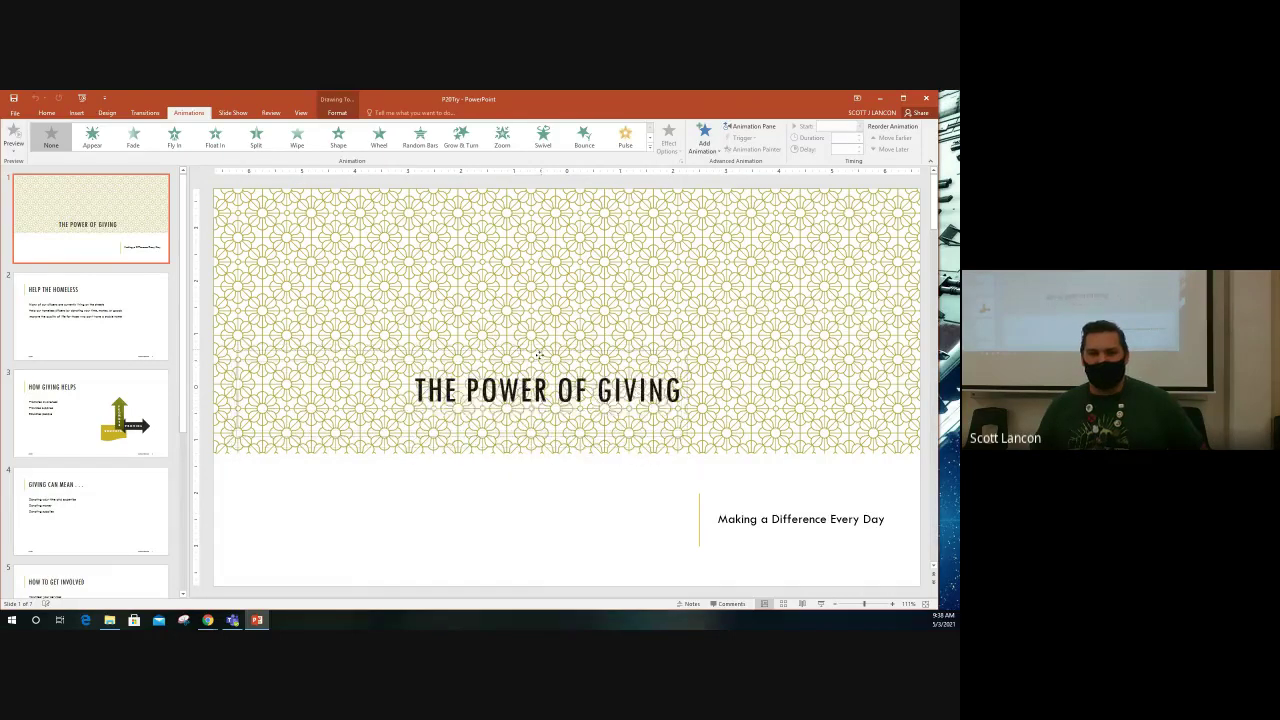
{"action": "key", "text": "ctrl+z"}
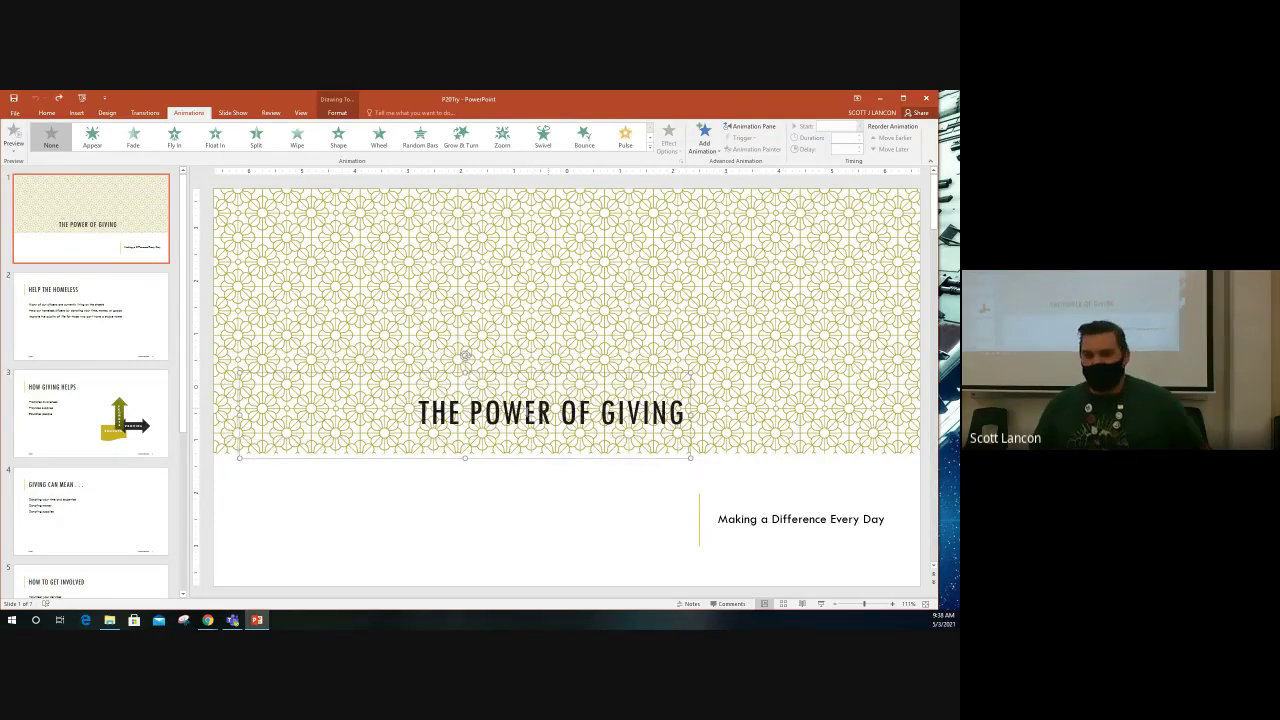
{"action": "left_click", "coordinate": [503, 402]}
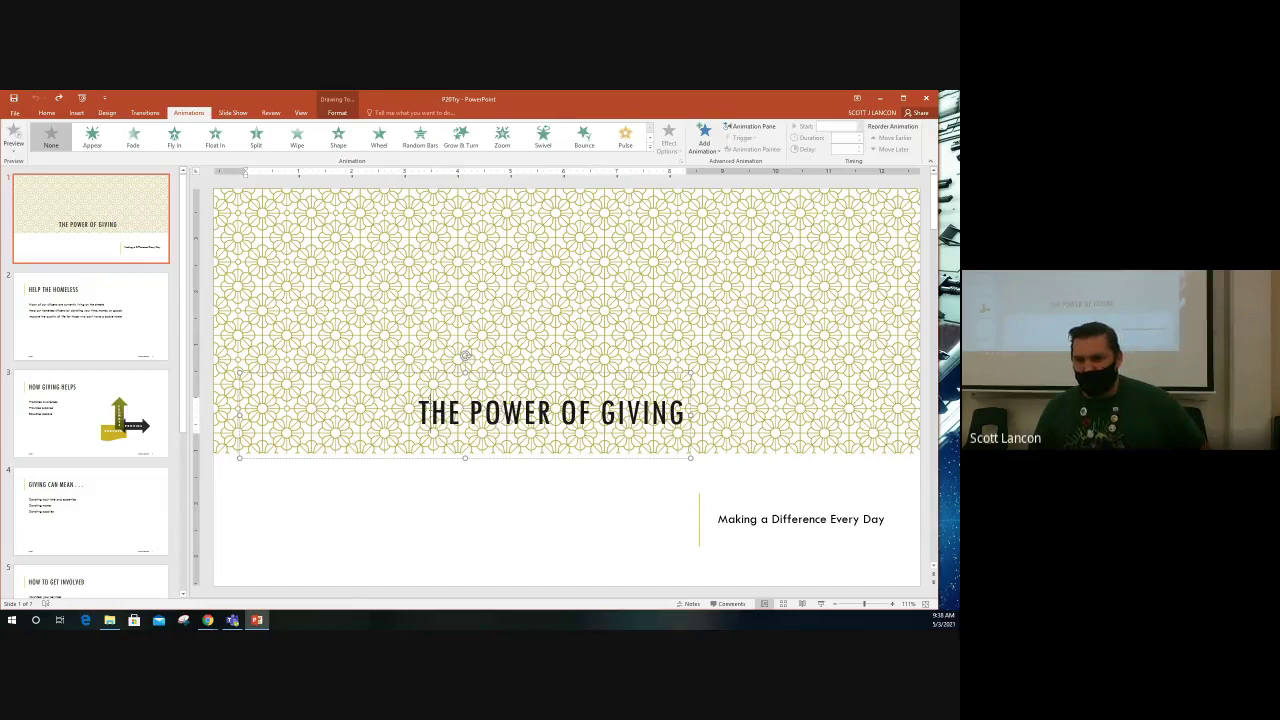
{"action": "triple_click", "coordinate": [560, 412]}
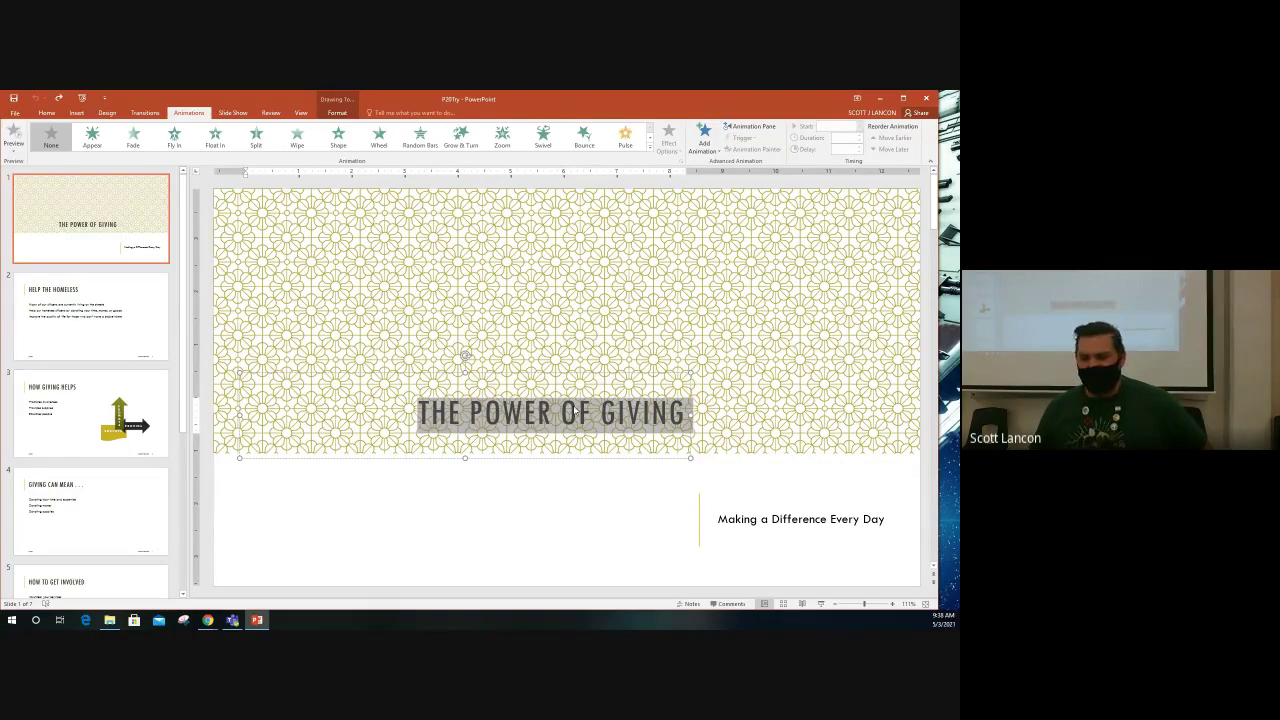
{"action": "left_click", "coordinate": [579, 373]}
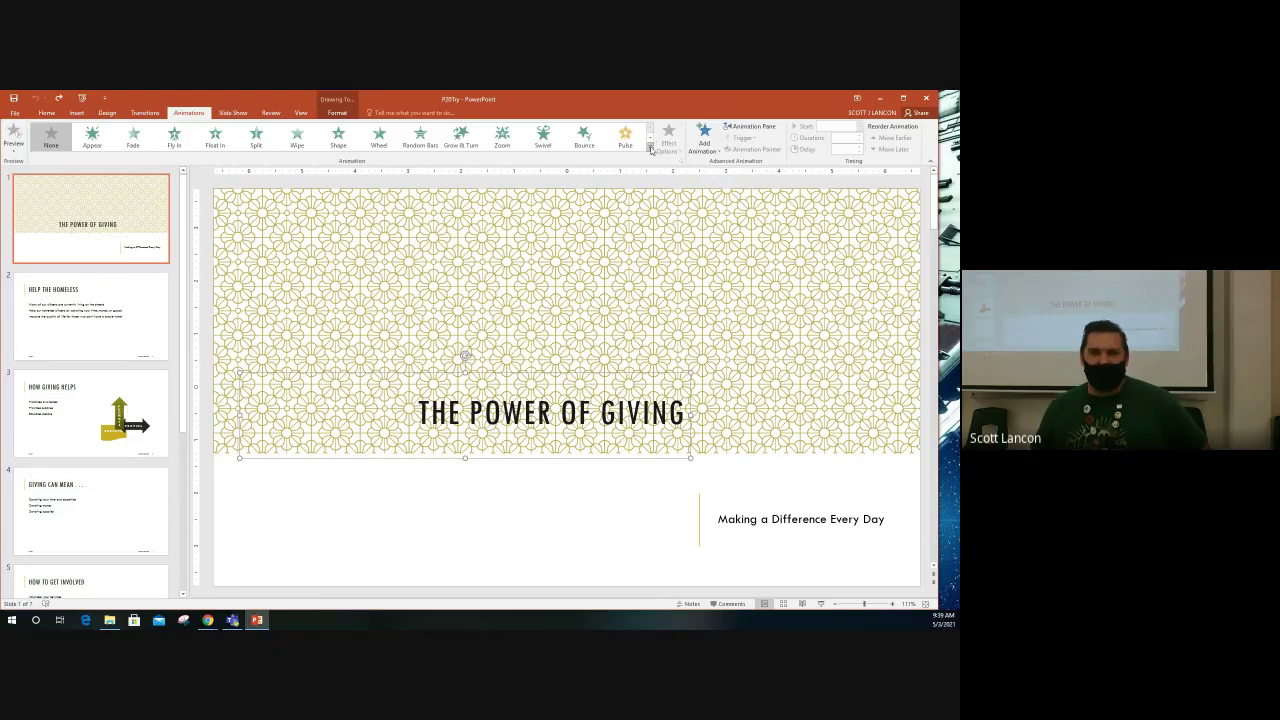
- Expand the animation gallery to show every entrance, emphasis, exit and motion-path effect
{"action": "left_click", "coordinate": [650, 148]}
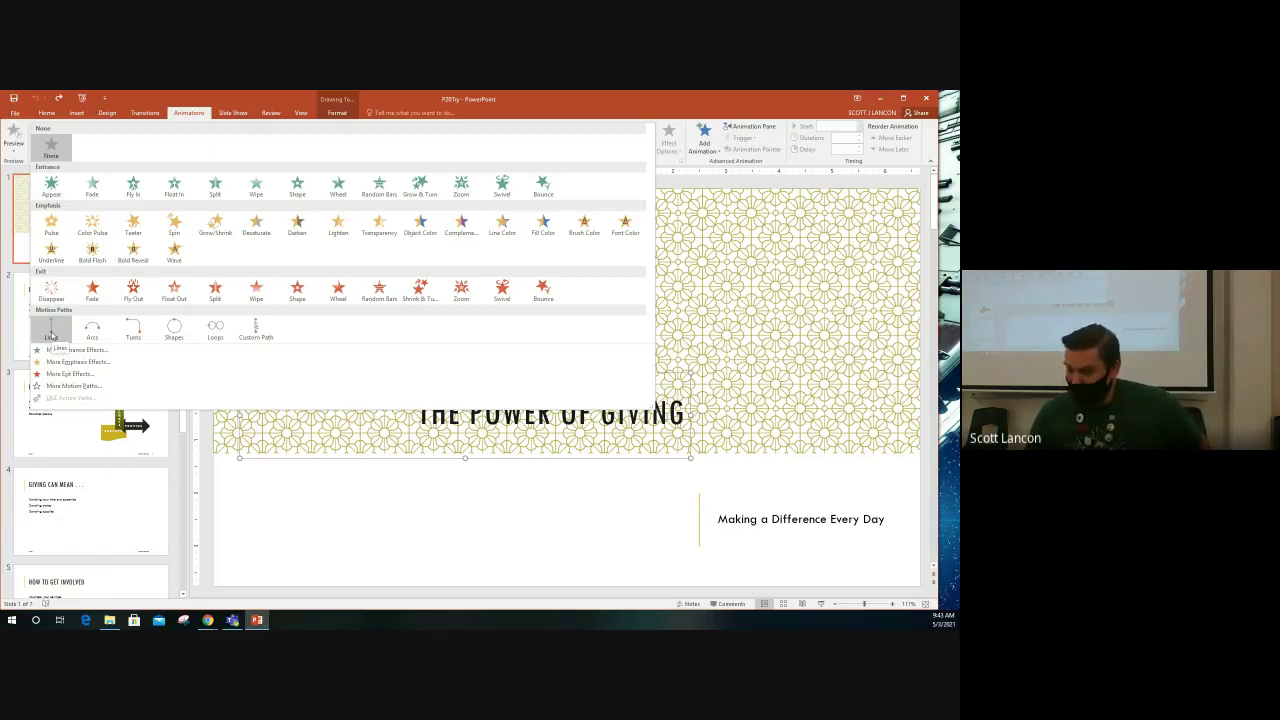
- Give the slide 1 title the Lines motion path
{"action": "left_click", "coordinate": [50, 334]}
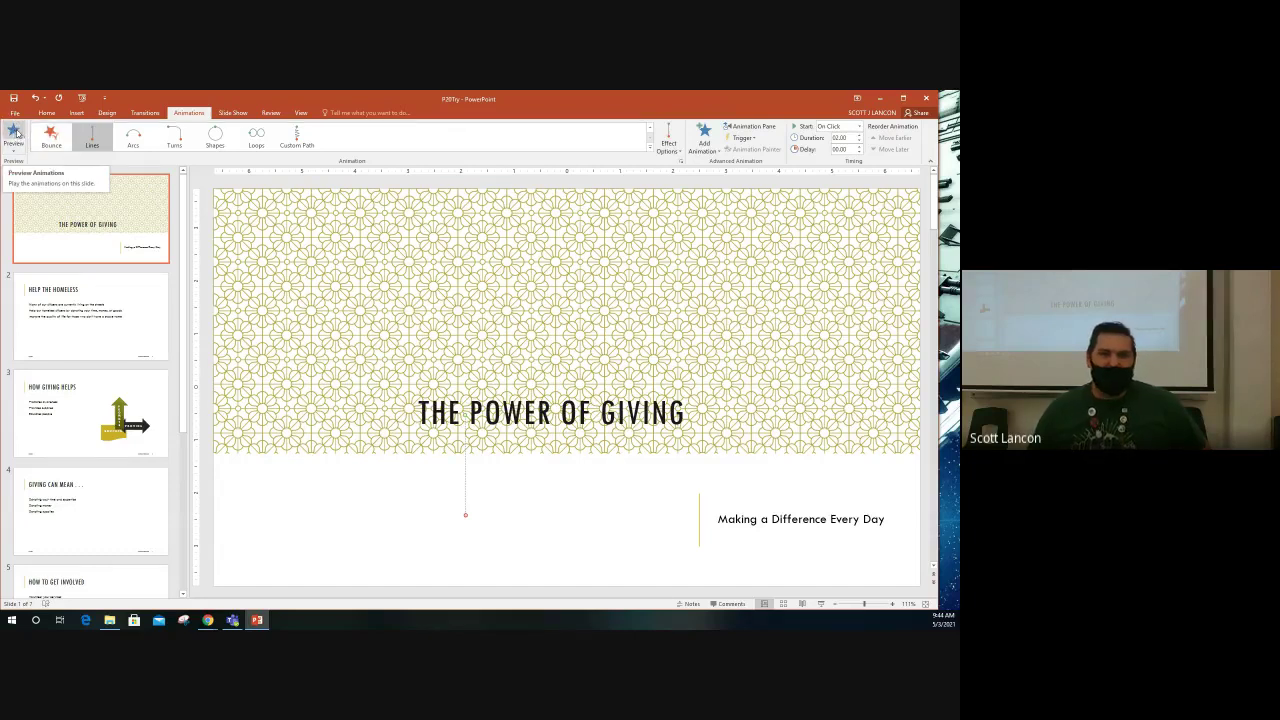
{"action": "left_click", "coordinate": [16, 133]}
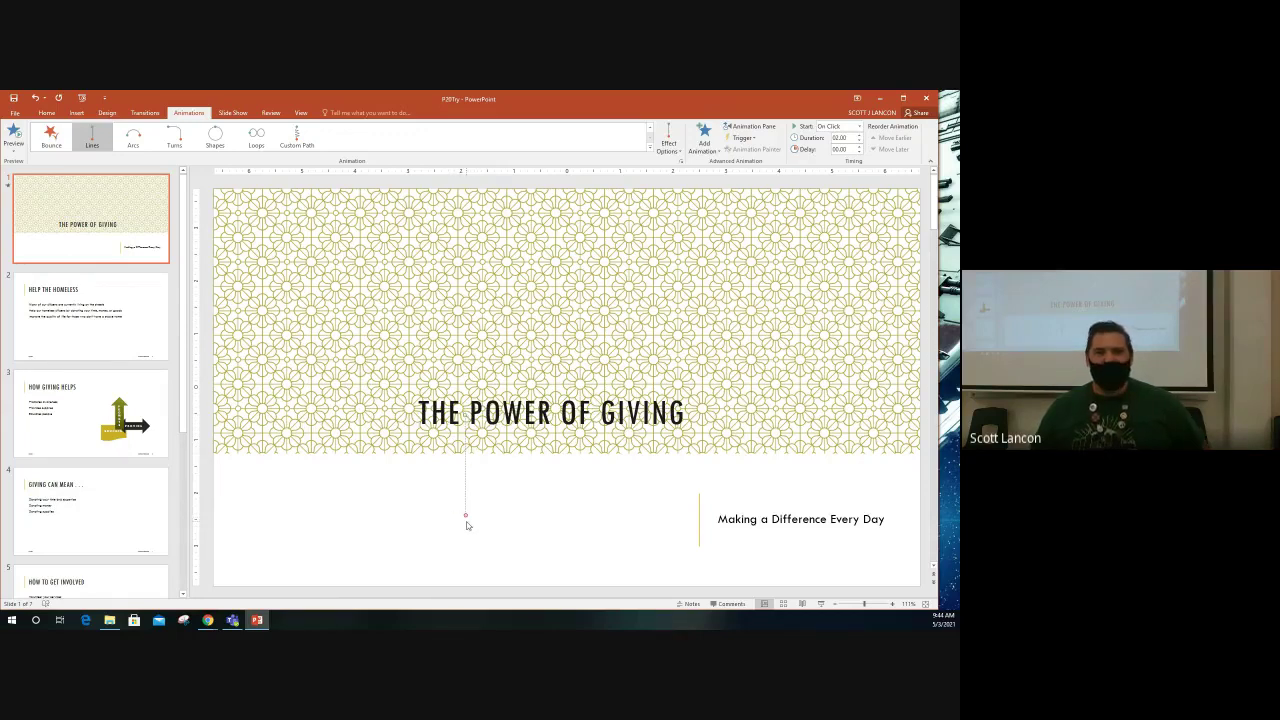
{"action": "left_click", "coordinate": [13, 134]}
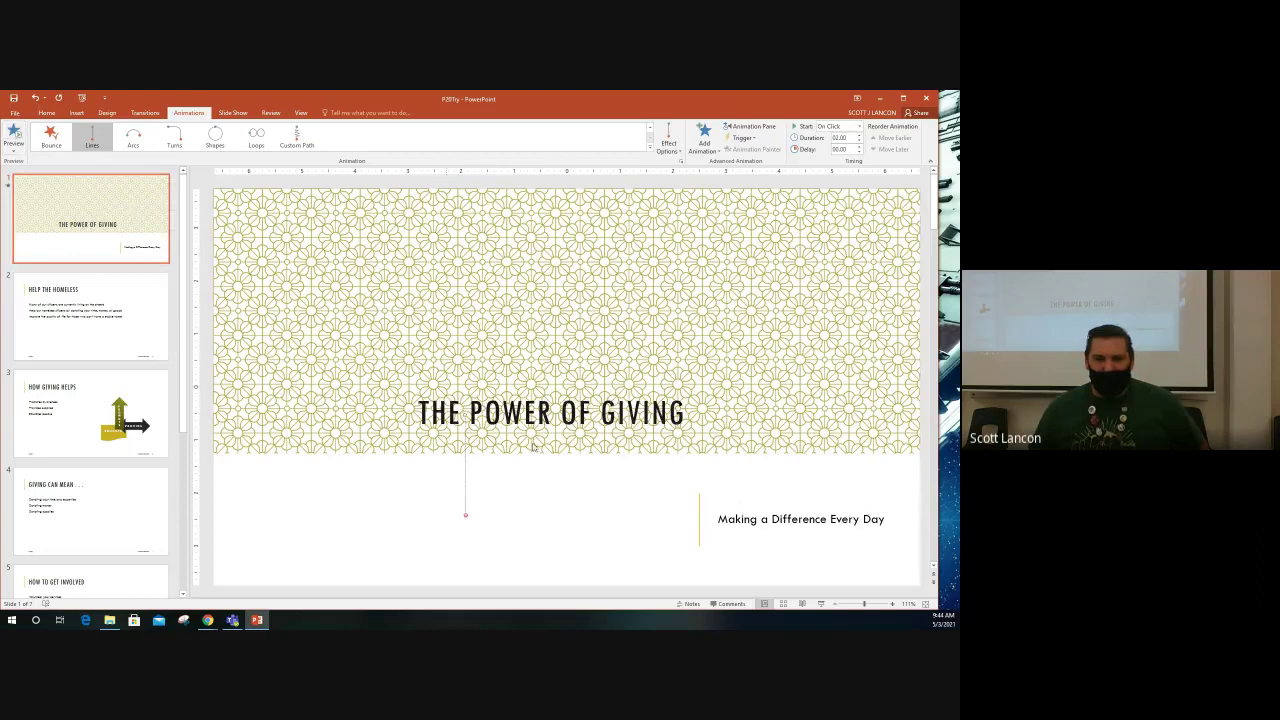
- Drag the motion path's end point slightly lower and preview the title animation
{"action": "left_click", "coordinate": [465, 516]}
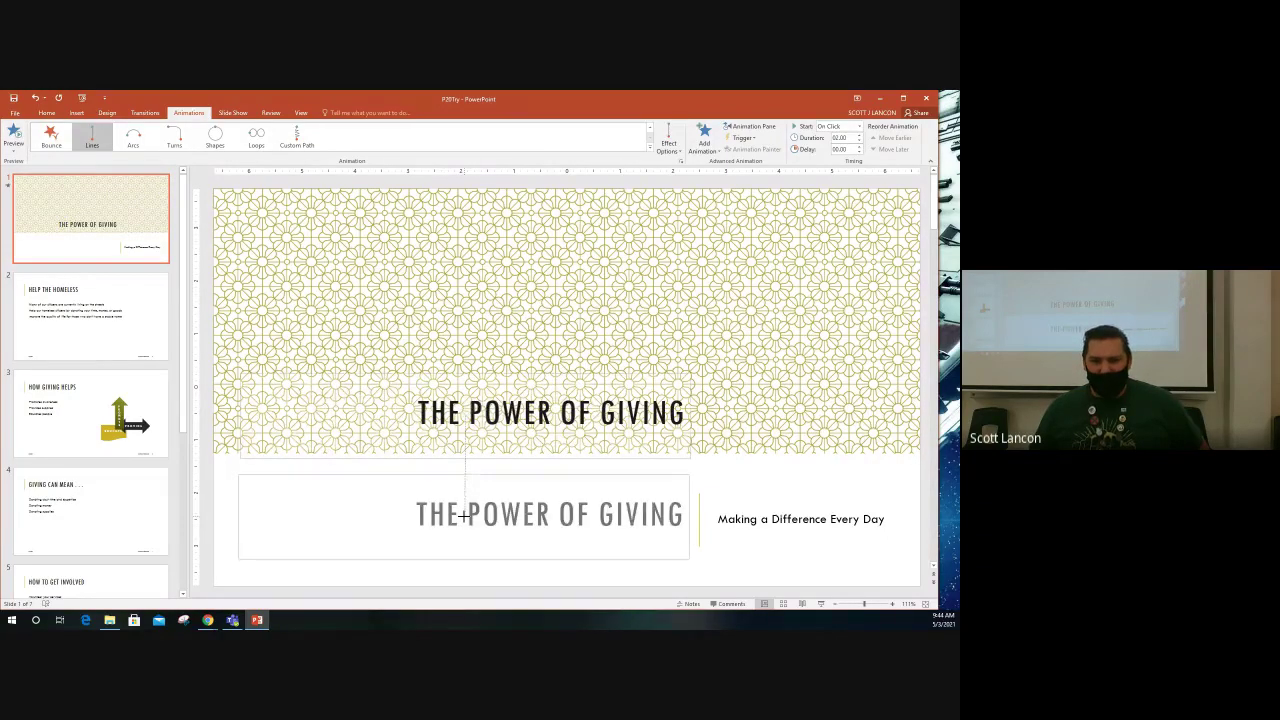
{"action": "left_click_drag", "start_coordinate": [465, 516], "coordinate": [465, 521]}
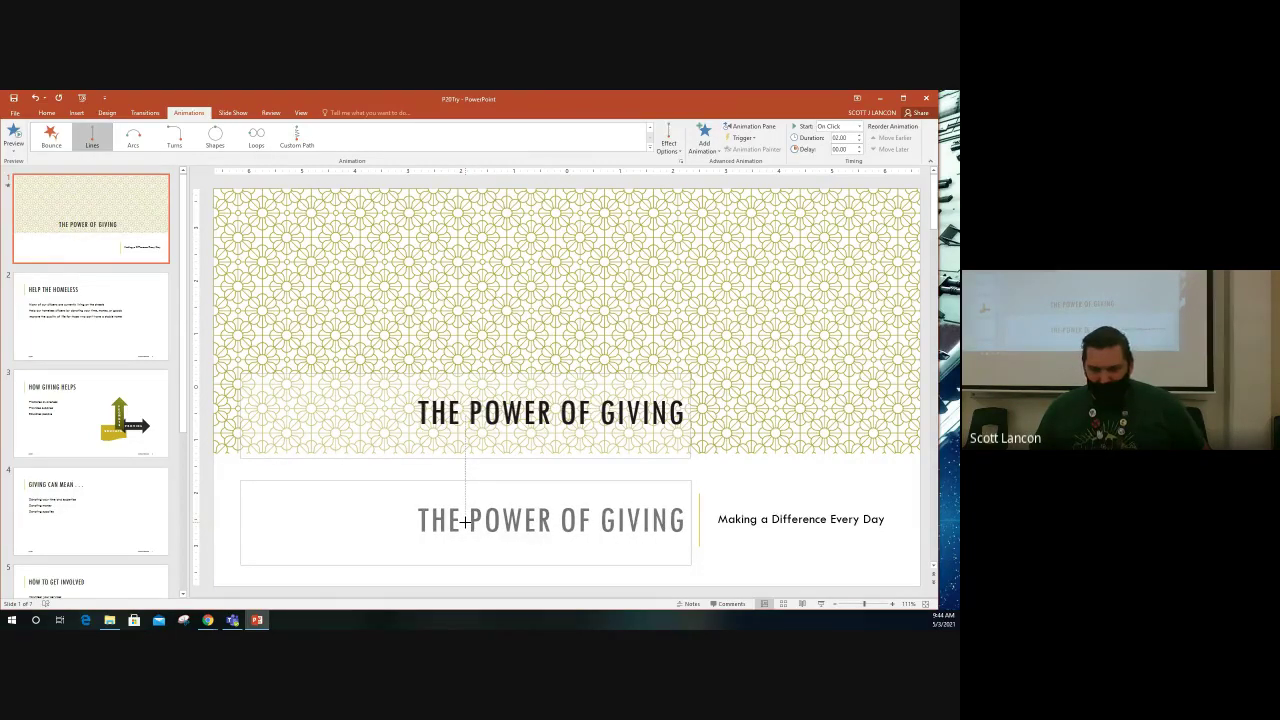
{"action": "left_click_drag", "start_coordinate": [465, 521], "coordinate": [465, 521]}
{"action": "left_click", "coordinate": [14, 135]}
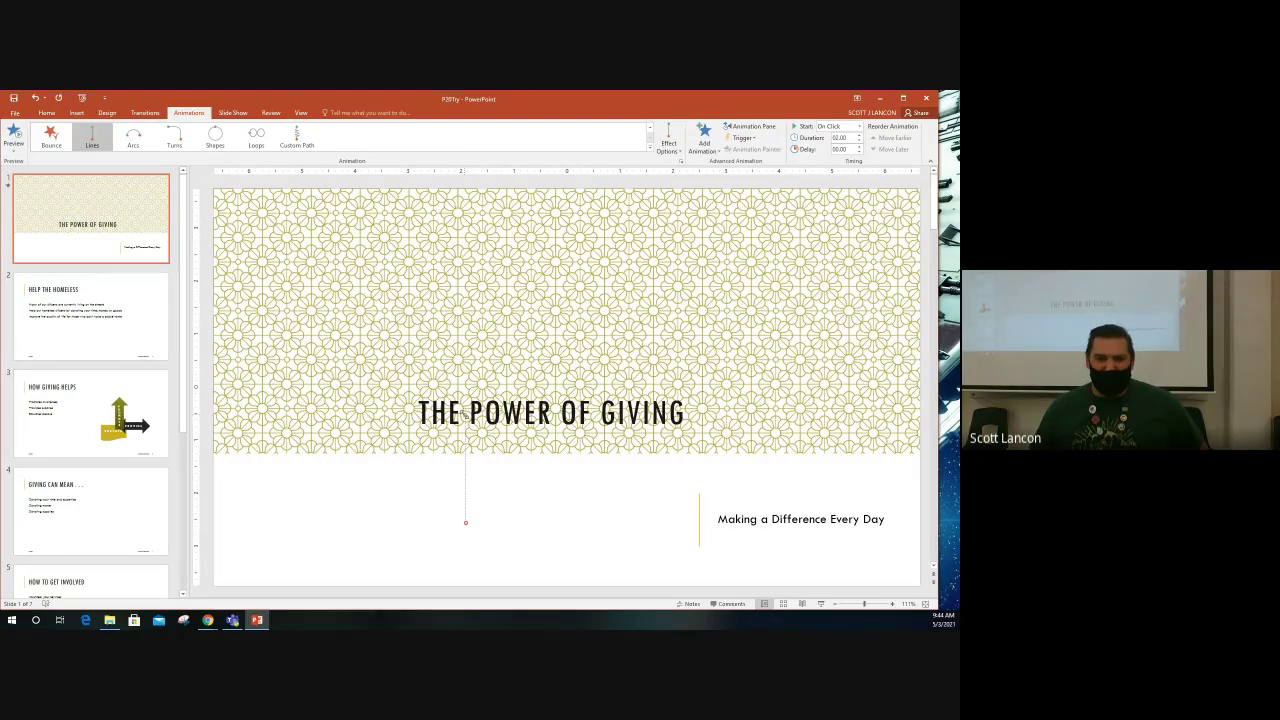
- Shift the title slightly, undoing a larger move, then play from the current slide
{"action": "left_click", "coordinate": [466, 521]}
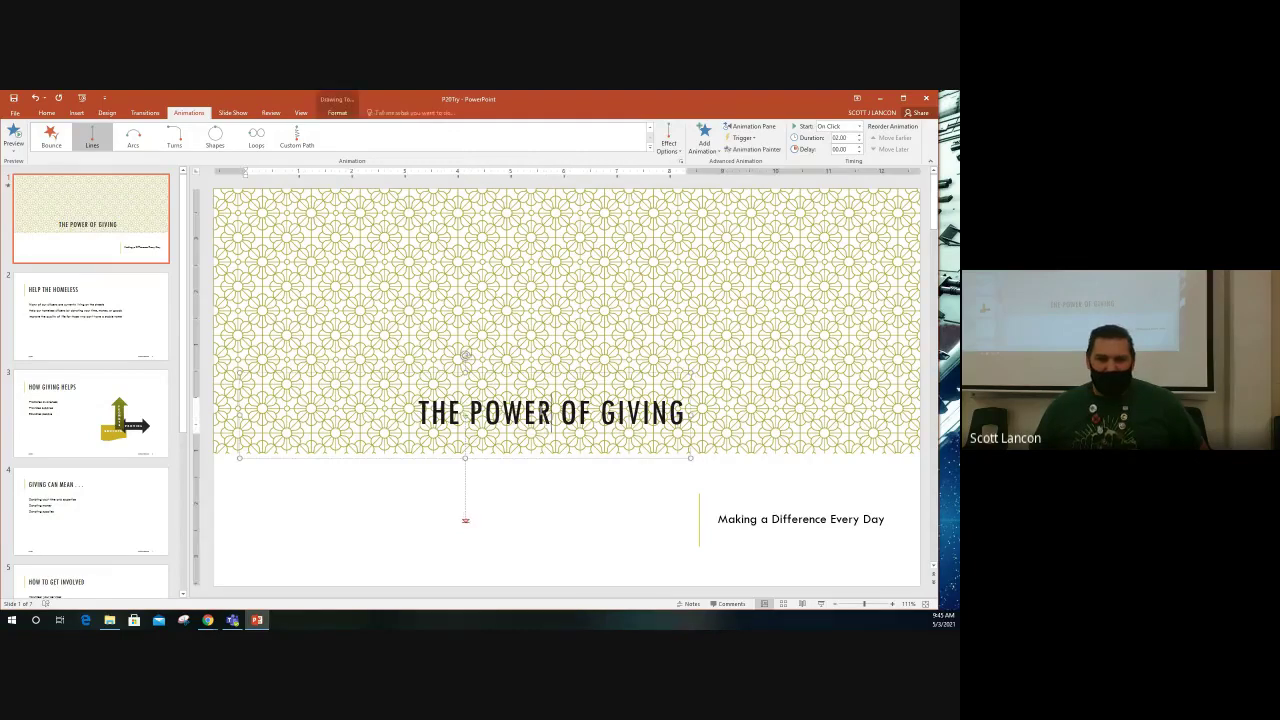
{"action": "mouse_move", "coordinate": [502, 414]}
{"action": "left_mouse_down"}
{"action": "mouse_move", "coordinate": [489, 357]}
{"action": "mouse_move", "coordinate": [534, 281]}
{"action": "left_mouse_up"}
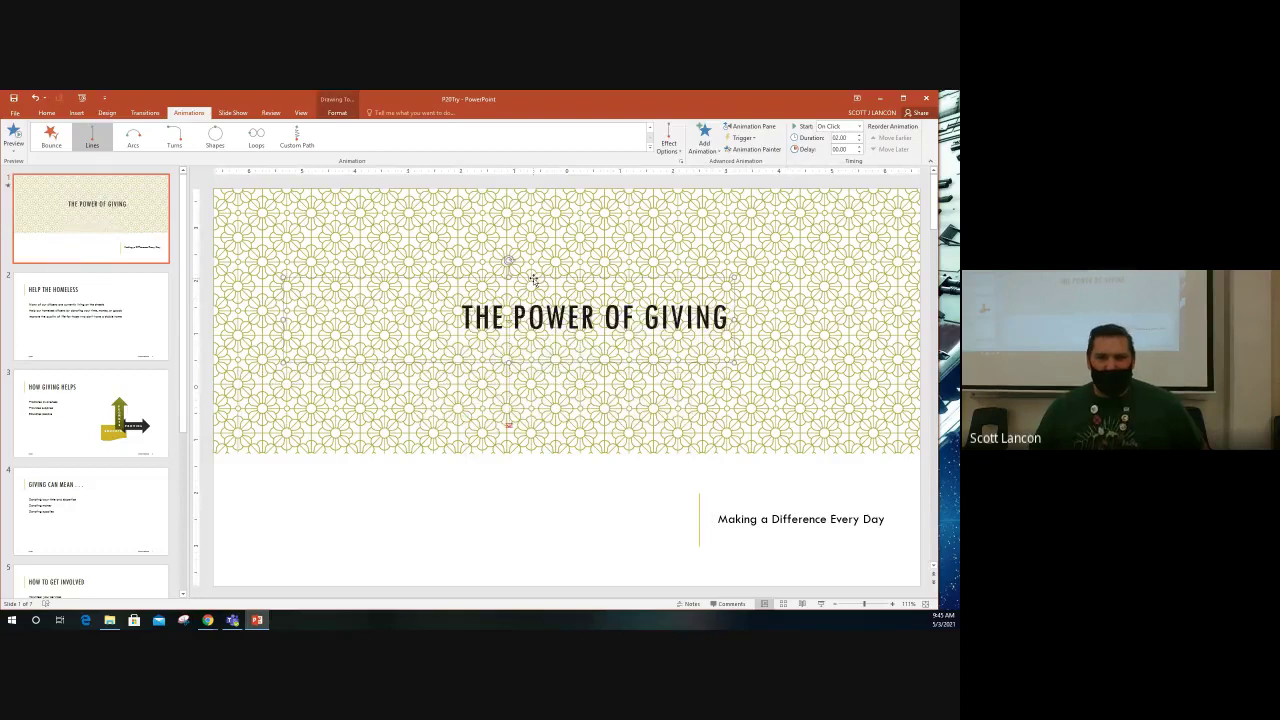
{"action": "left_click_drag", "start_coordinate": [534, 281], "coordinate": [621, 244]}
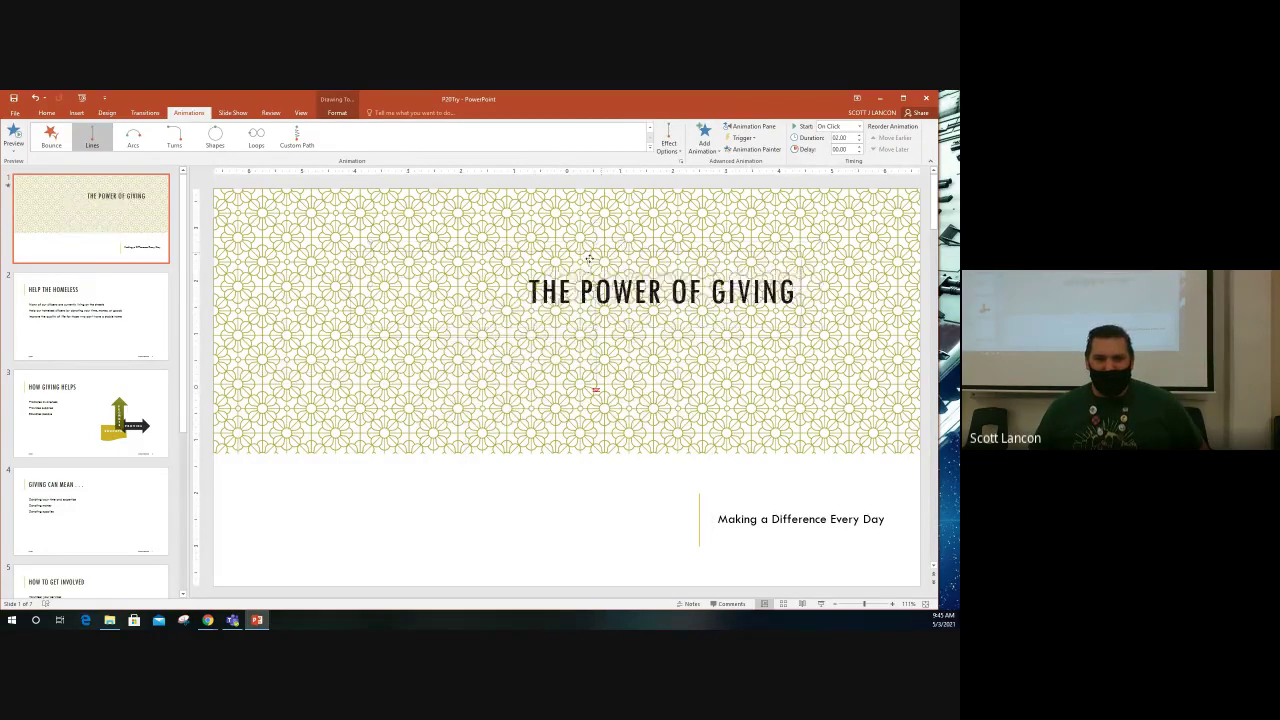
{"action": "key", "text": "ctrl+z"}
{"action": "mouse_move", "coordinate": [505, 380]}
{"action": "left_mouse_down"}
{"action": "mouse_move", "coordinate": [508, 393]}
{"action": "mouse_move", "coordinate": [491, 380]}
{"action": "left_mouse_up"}
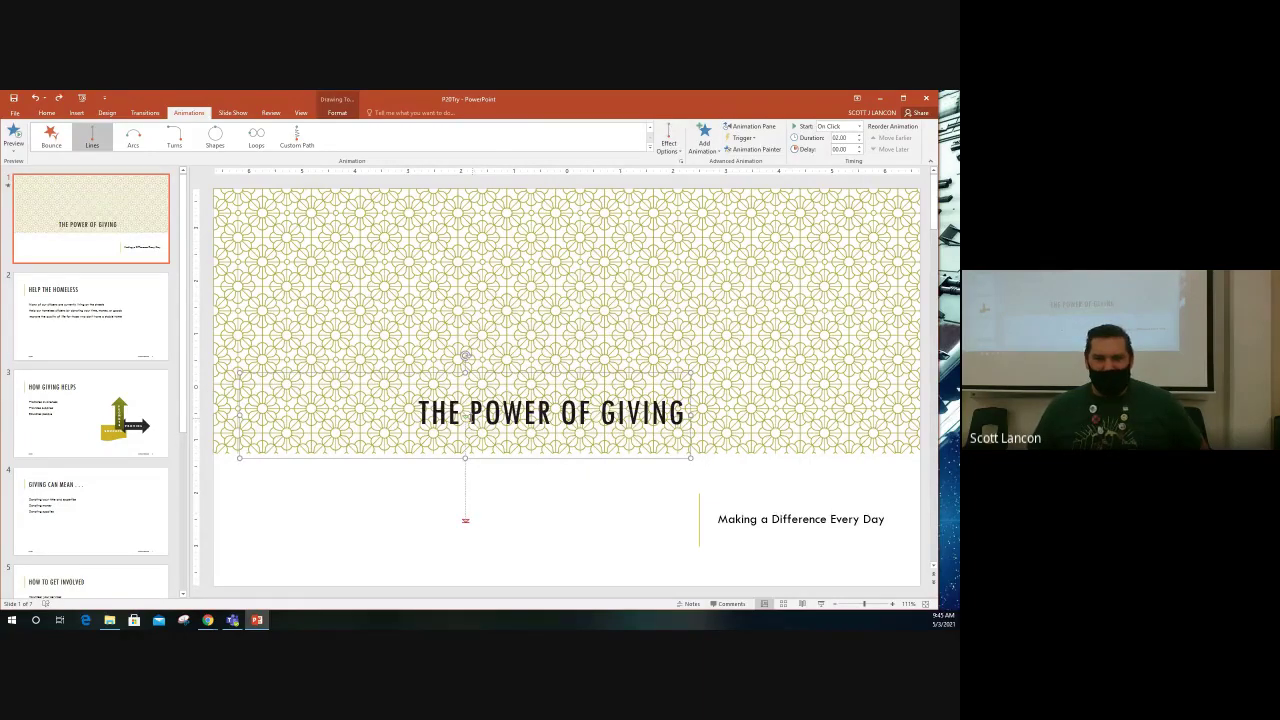
{"action": "key", "text": "Escape"}
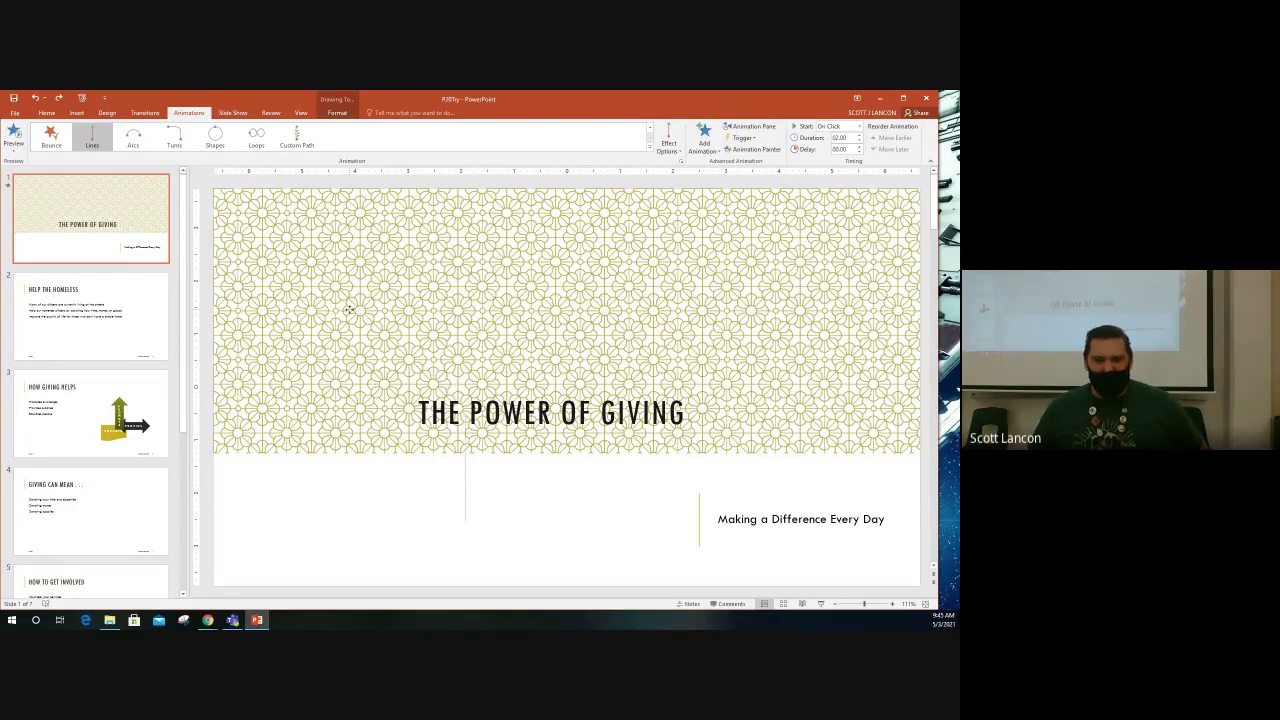
{"action": "key", "text": "Delete"}
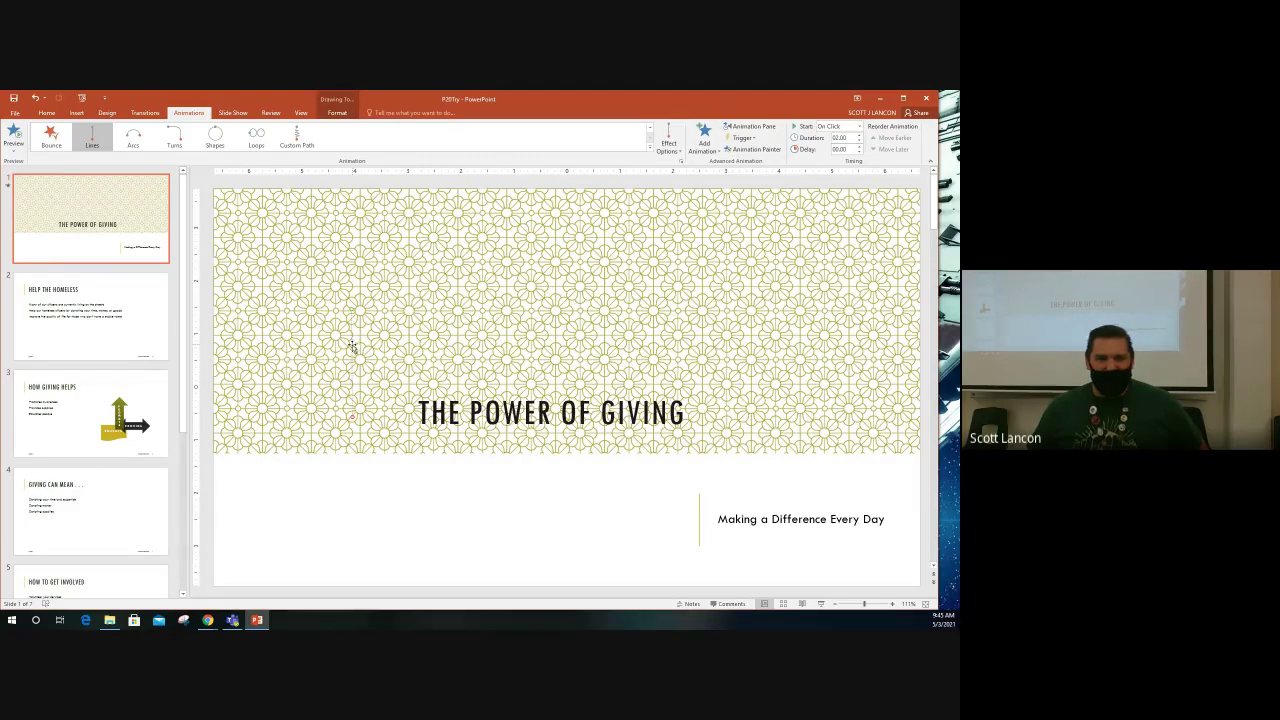
{"action": "left_click", "coordinate": [352, 413]}
{"action": "left_click", "coordinate": [350, 306]}
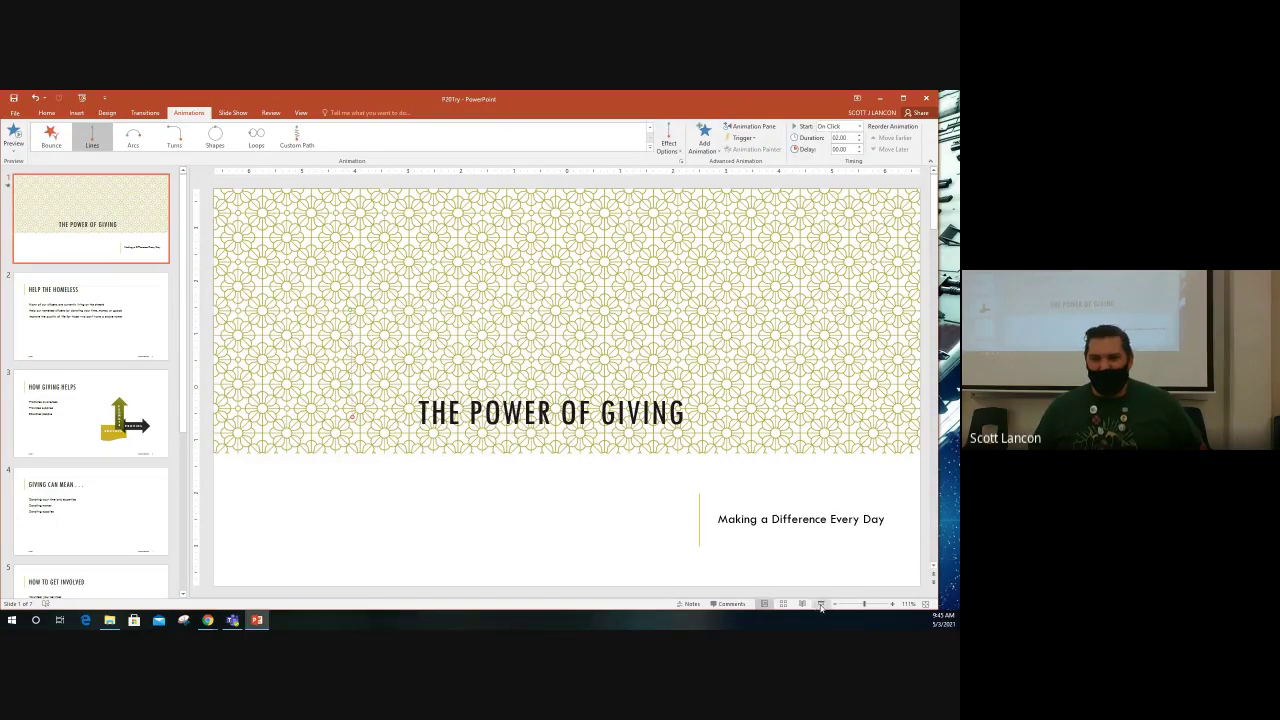
{"action": "left_click", "coordinate": [820, 604]}
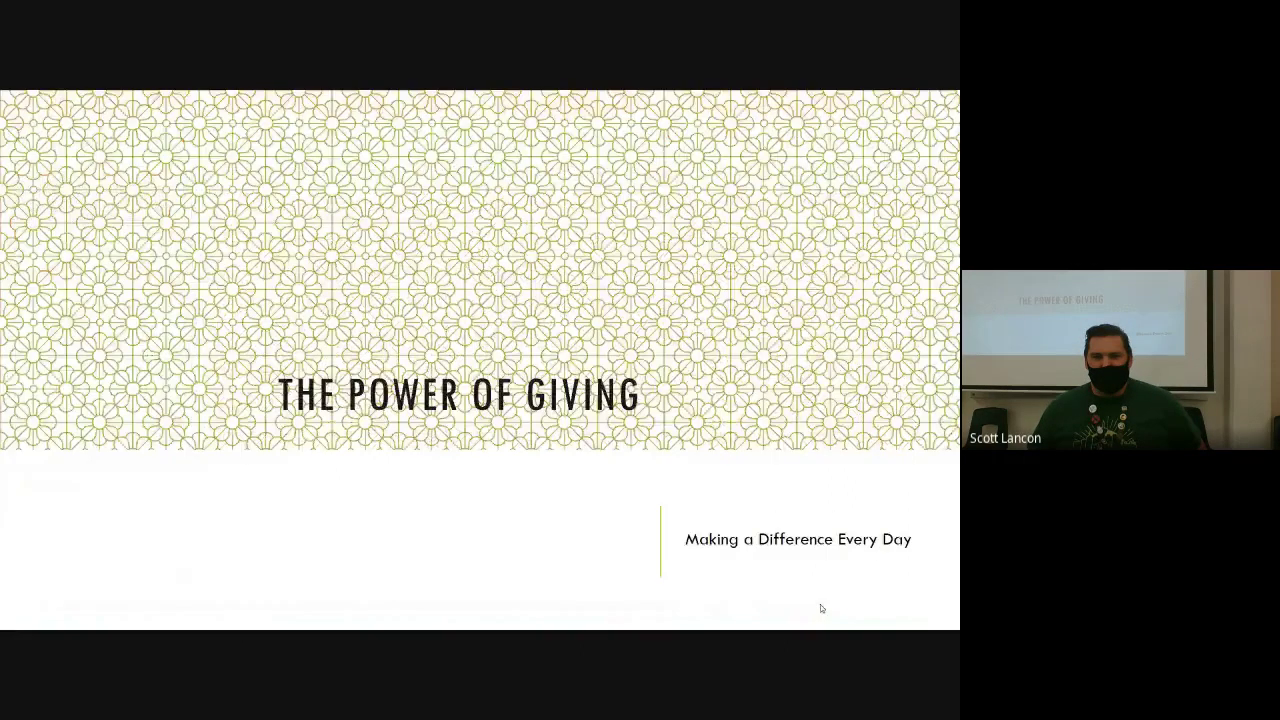
- Run the slide show twice, ending it the second time after advancing to slide 2
{"action": "right_click", "coordinate": [535, 436]}
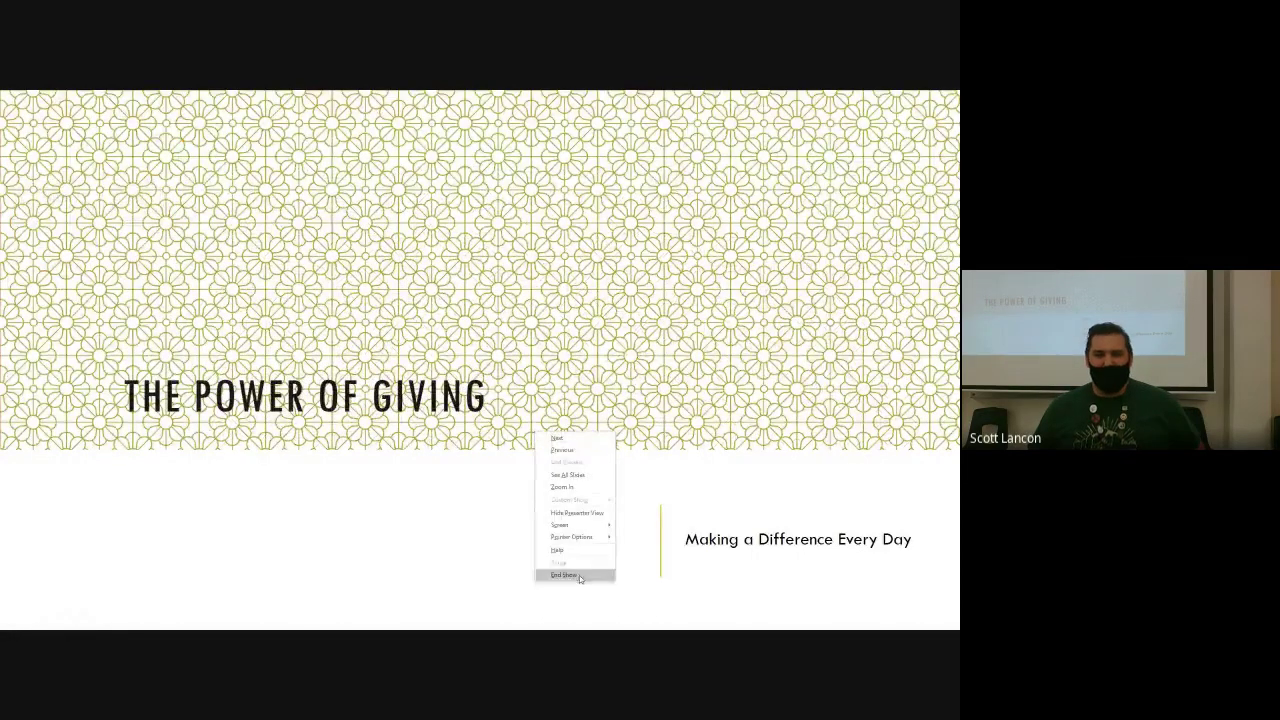
{"action": "left_click", "coordinate": [579, 575]}
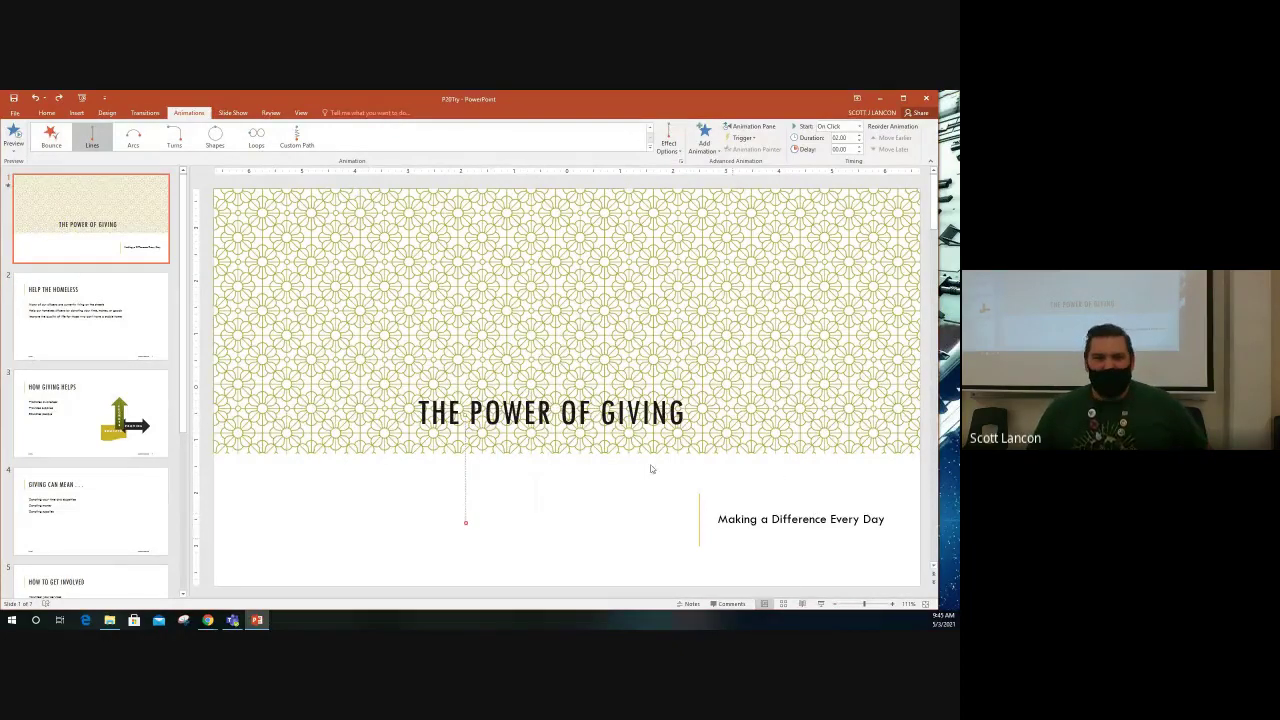
{"action": "left_click", "coordinate": [821, 604]}
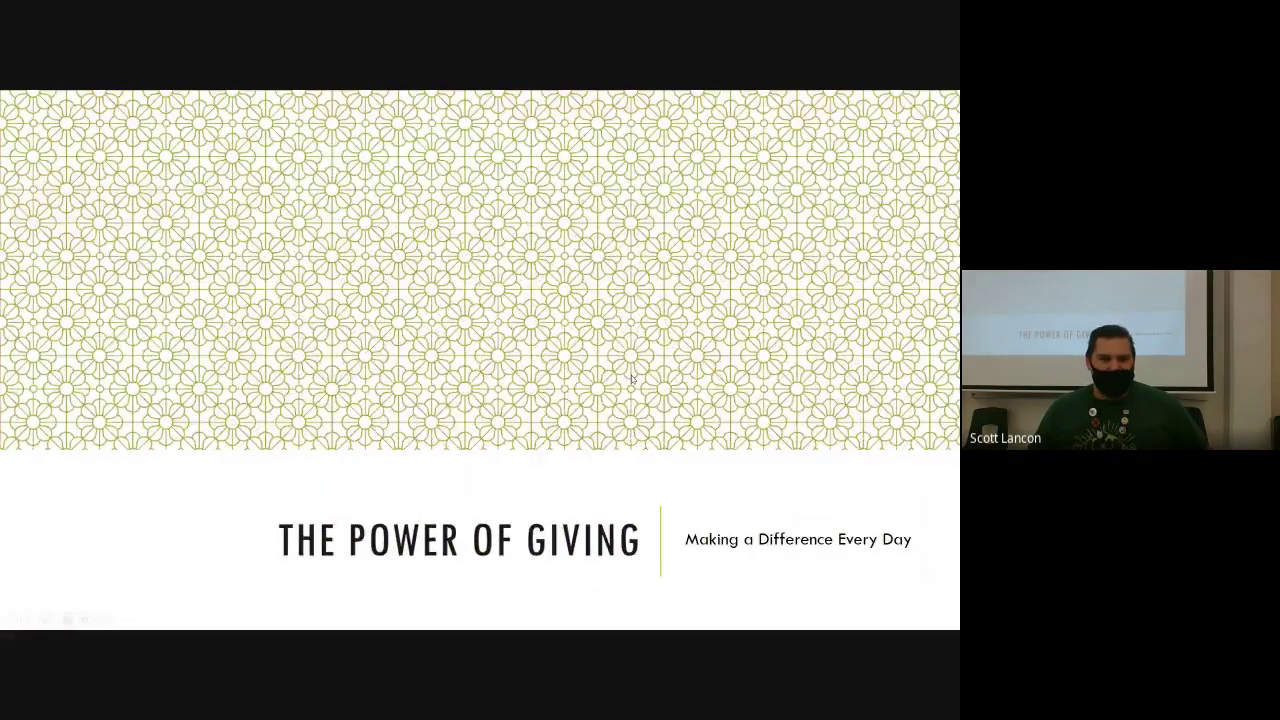
{"action": "left_click", "coordinate": [631, 379]}
{"action": "right_click", "coordinate": [631, 378]}
{"action": "left_click", "coordinate": [658, 520]}
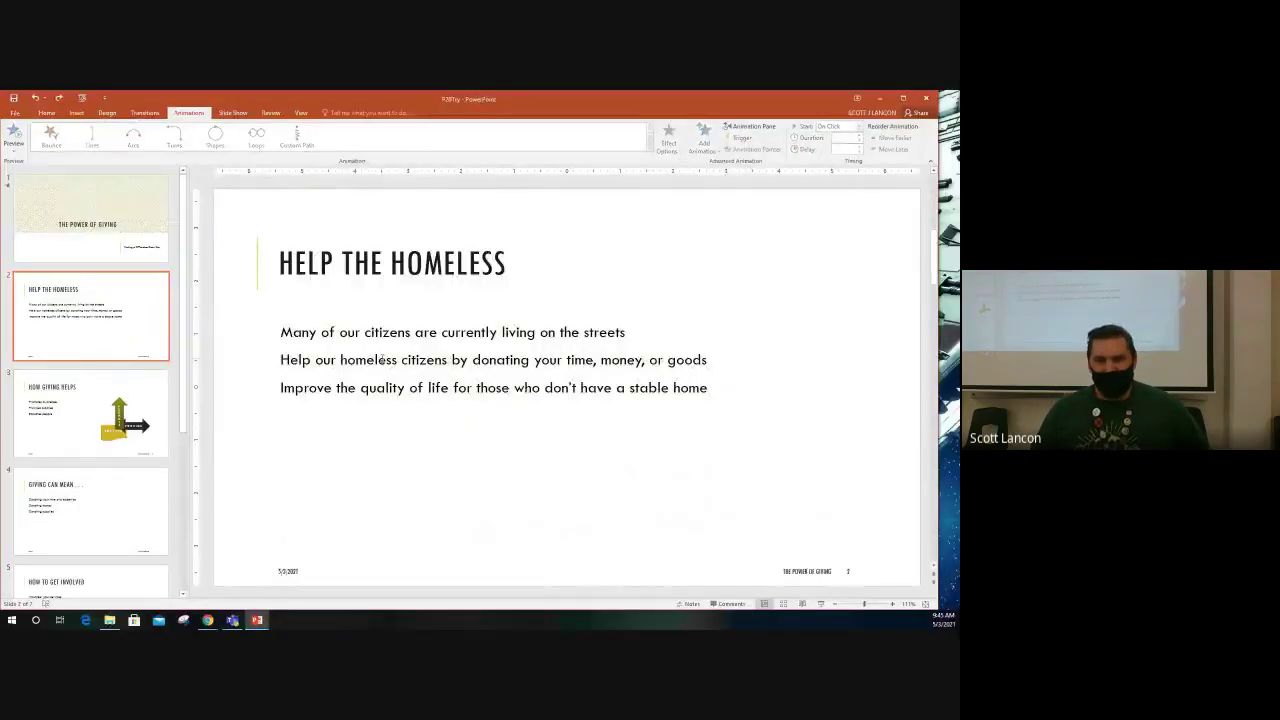
- Select all three Help the Homeless bullet lines and apply the Fly In entrance
{"action": "key", "text": "Page_Up"}
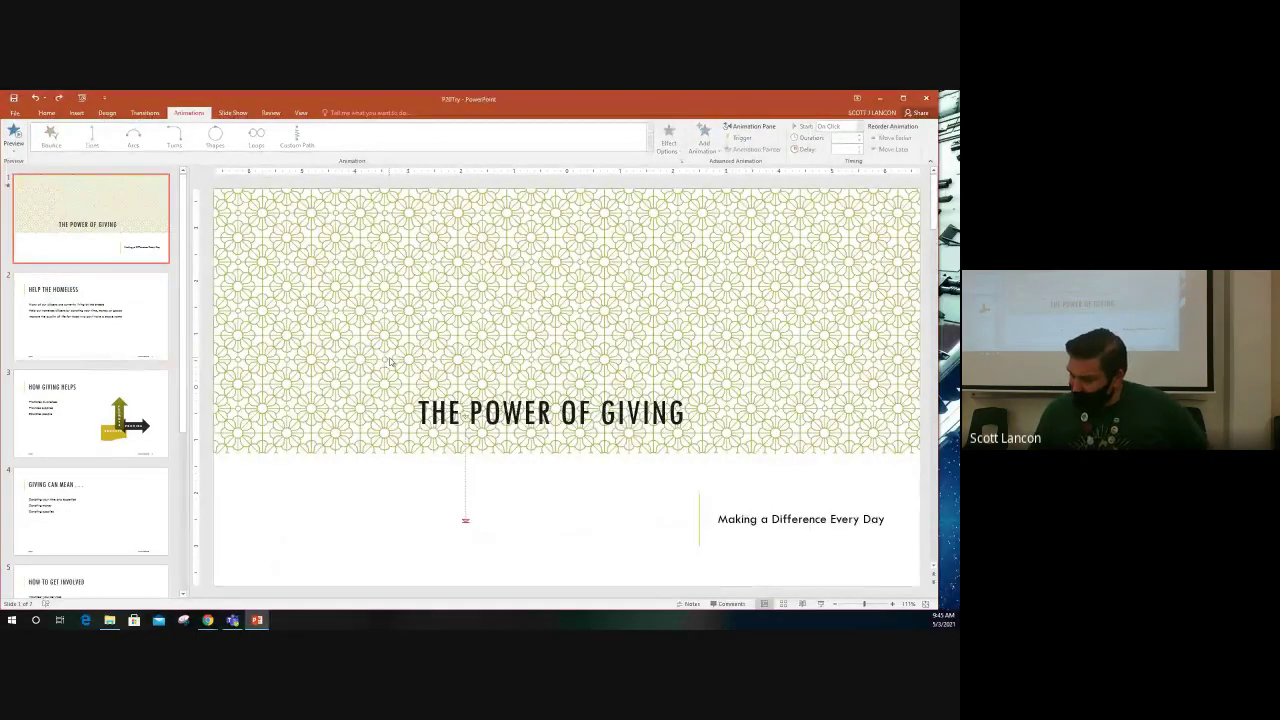
{"action": "key", "text": "Page_Down"}
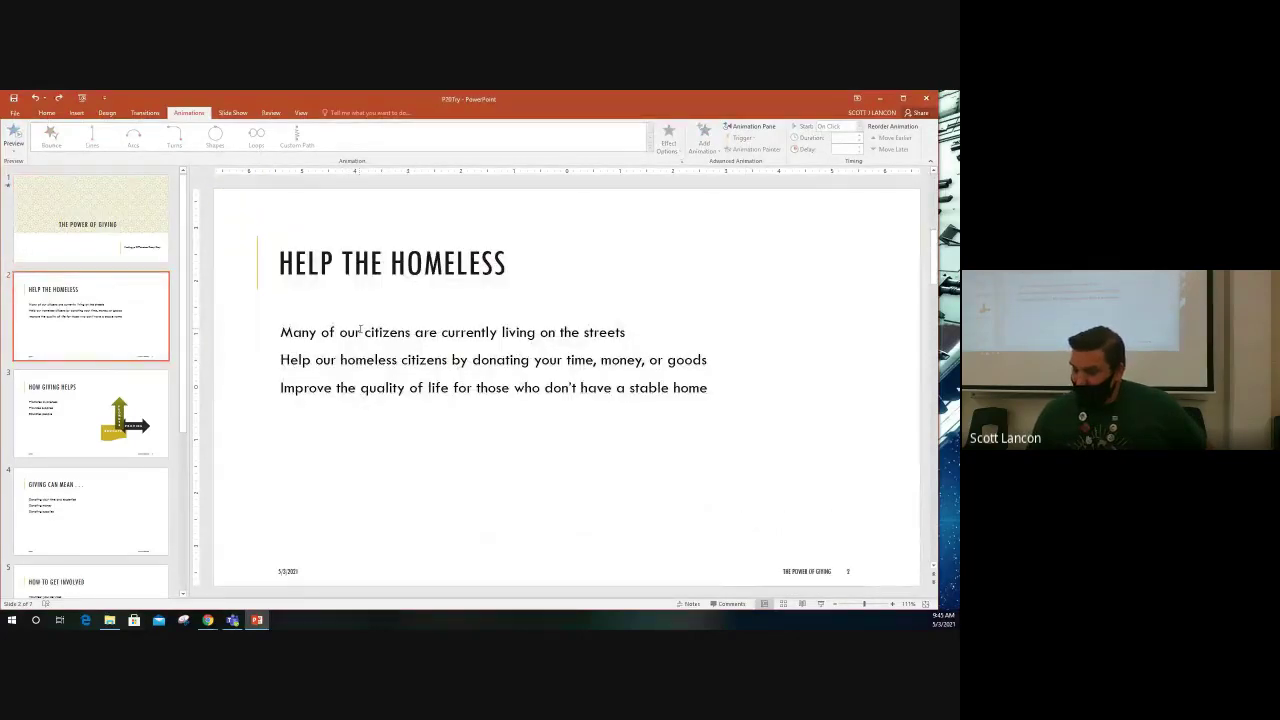
{"action": "left_click", "coordinate": [357, 332]}
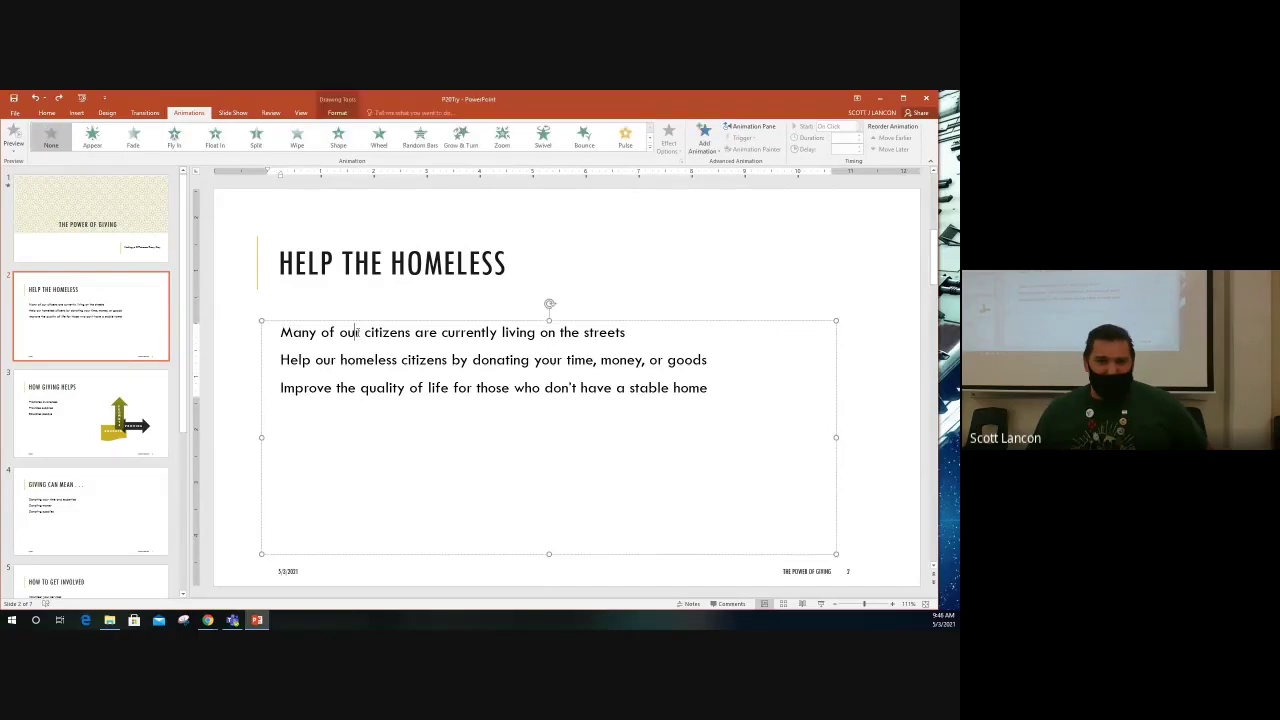
{"action": "left_click_drag", "start_coordinate": [718, 394], "coordinate": [290, 332]}
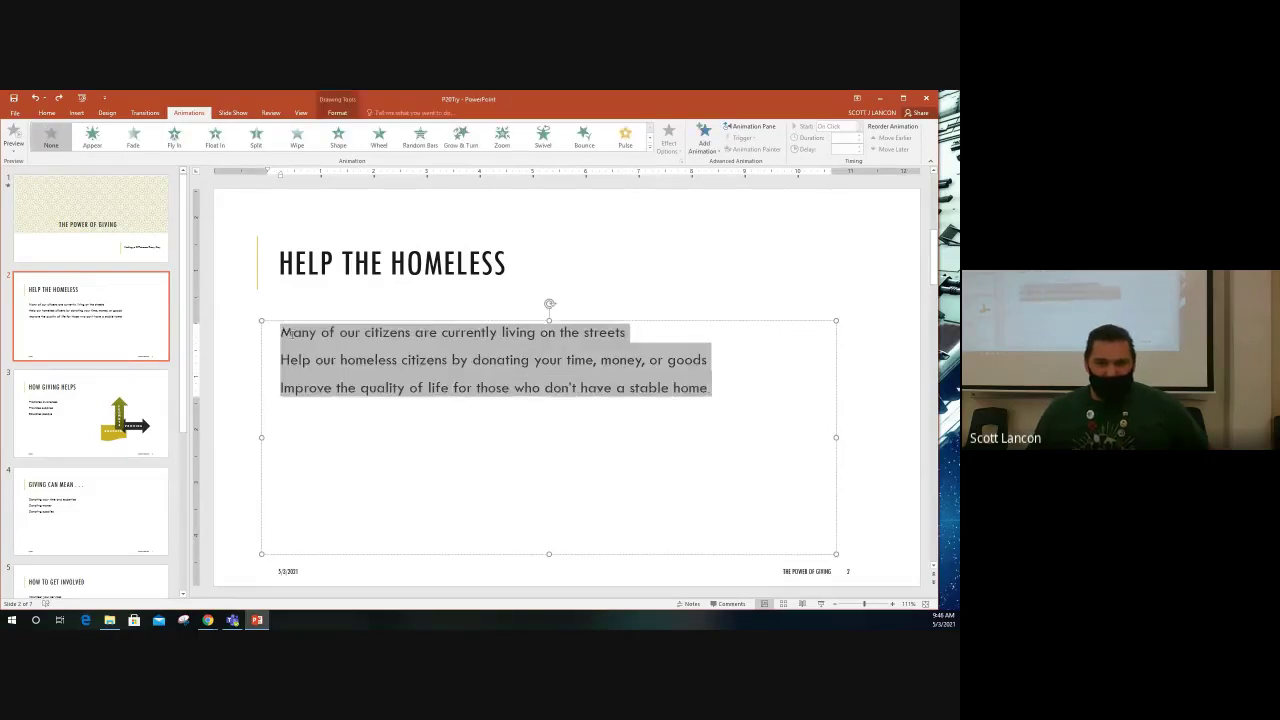
{"action": "left_click", "coordinate": [348, 392]}
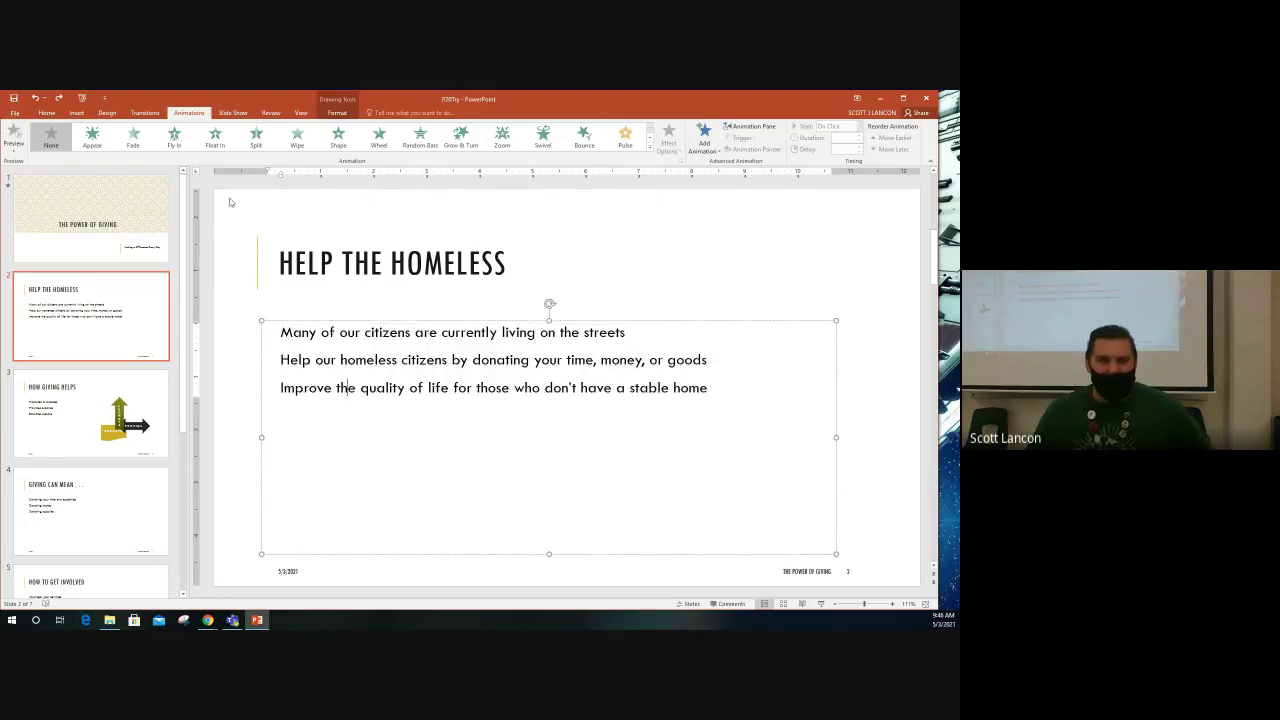
{"action": "left_click_drag", "start_coordinate": [280, 328], "coordinate": [711, 392]}
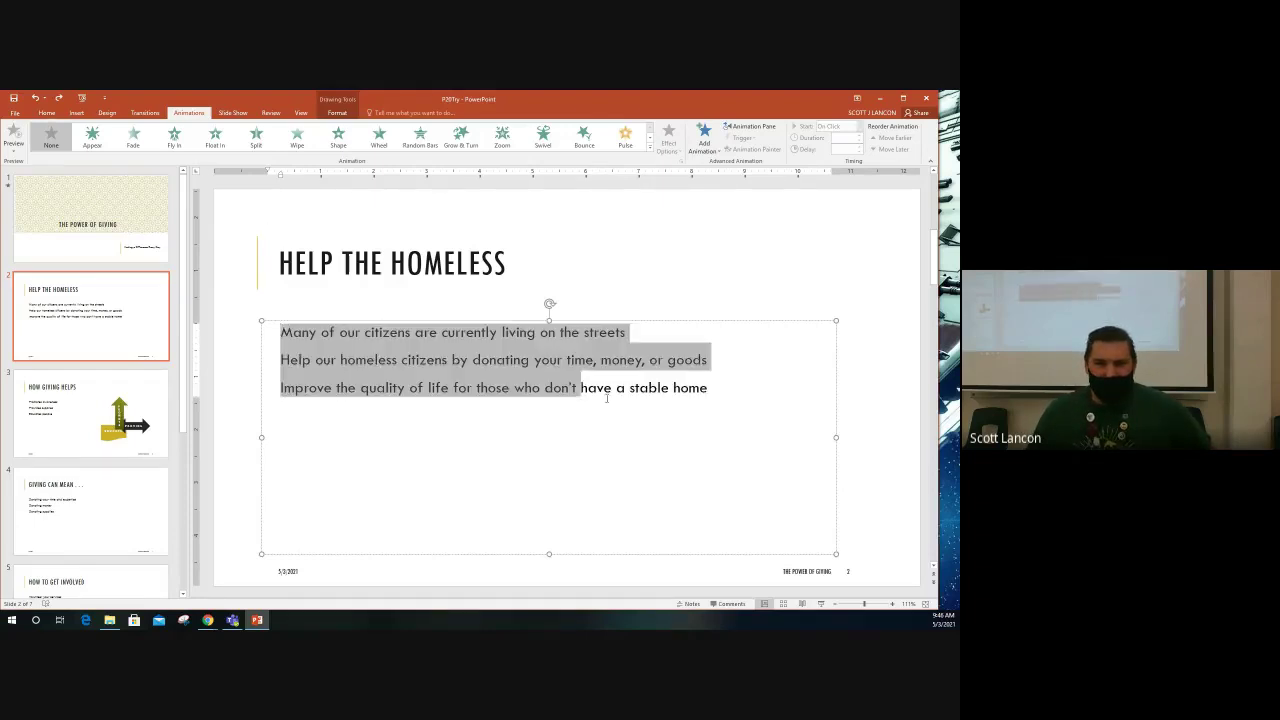
{"action": "left_click", "coordinate": [183, 143]}
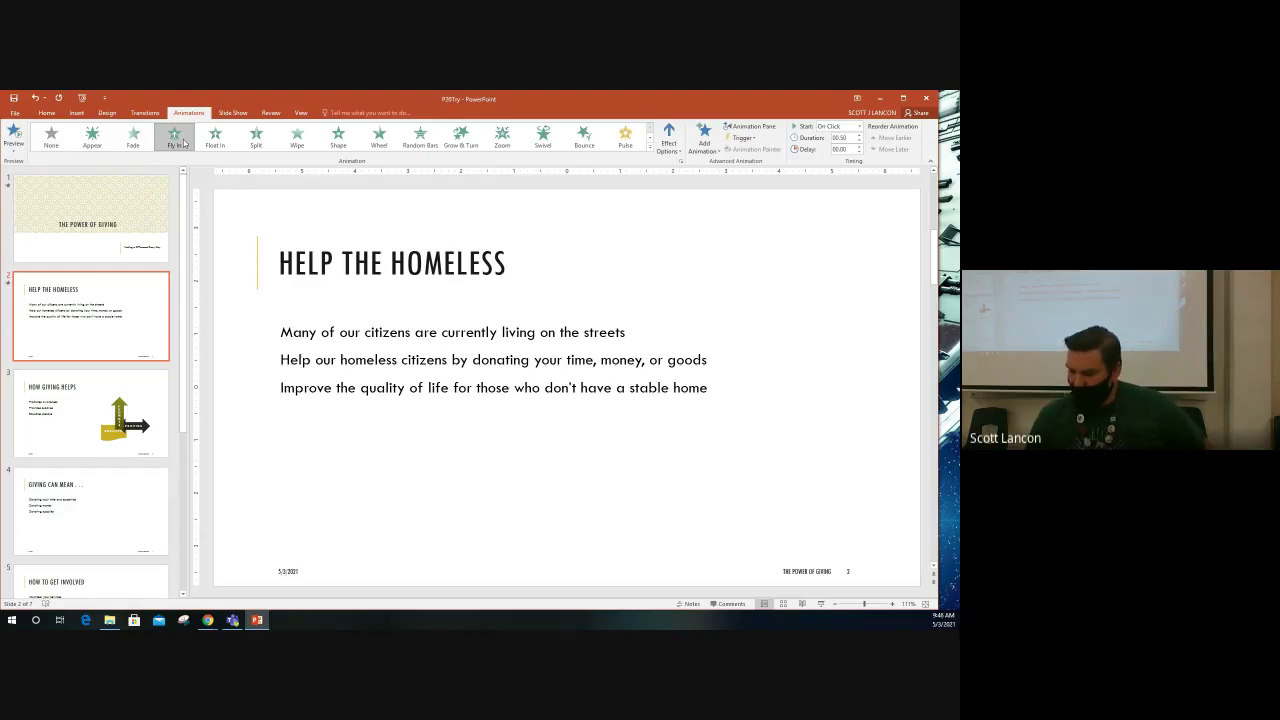
- Play slide 2 as a slide show to watch the bullets fly in, then end it
{"action": "left_click", "coordinate": [820, 604]}
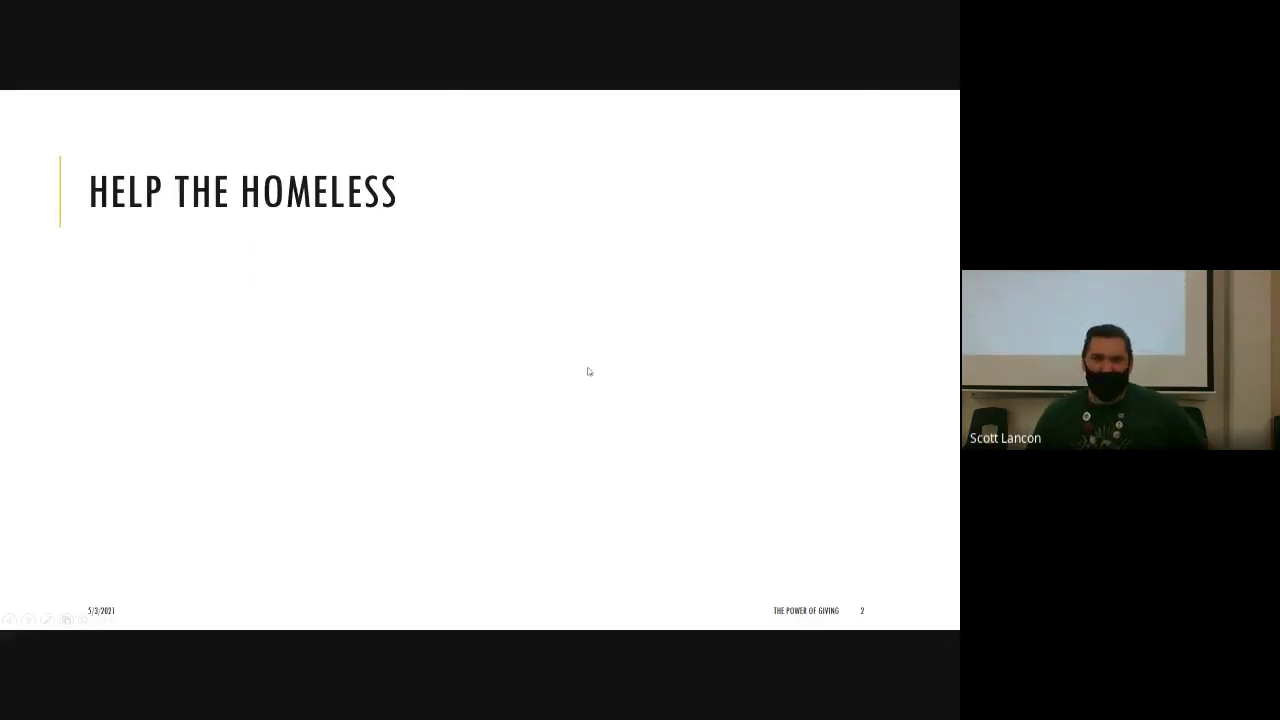
{"action": "left_click", "coordinate": [588, 372]}
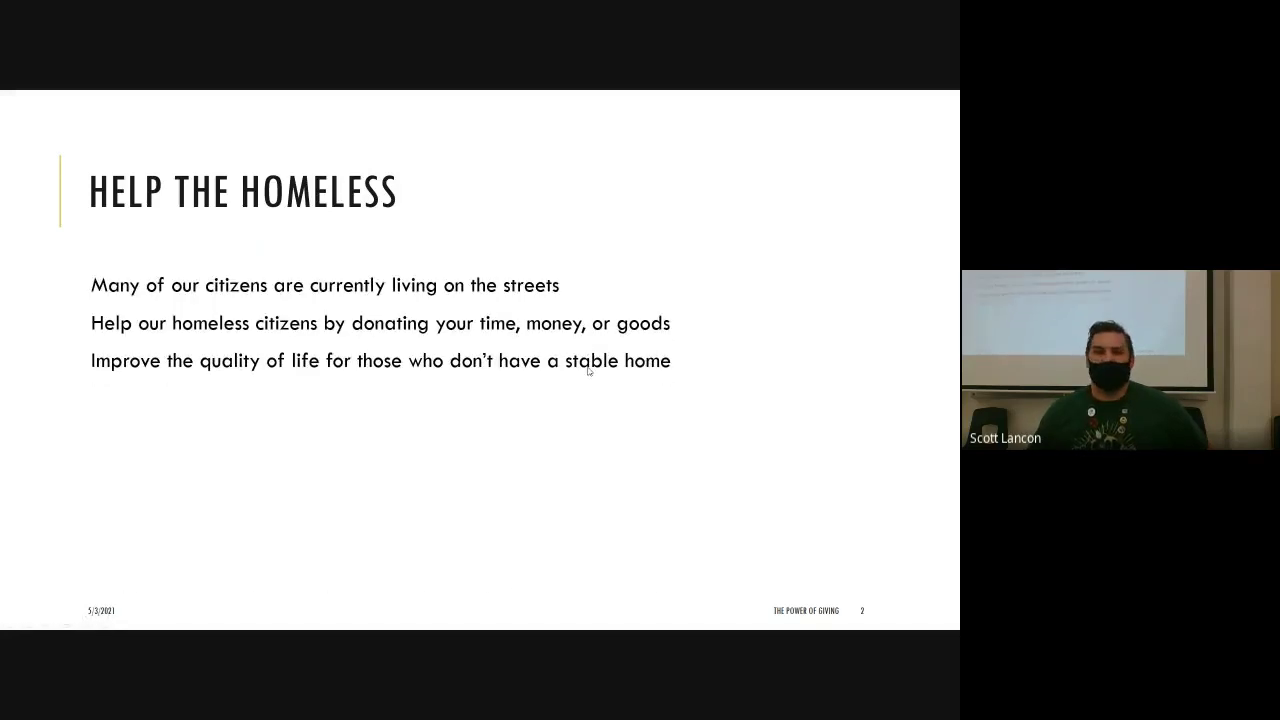
{"action": "key", "text": "Left"}
{"action": "left_click", "coordinate": [588, 372]}
{"action": "right_click", "coordinate": [588, 370]}
{"action": "left_click", "coordinate": [633, 512]}
- Apply Fly In to the body text box, then to the three selected bullet lines
{"action": "left_click", "coordinate": [475, 380]}
{"action": "left_click", "coordinate": [438, 347]}
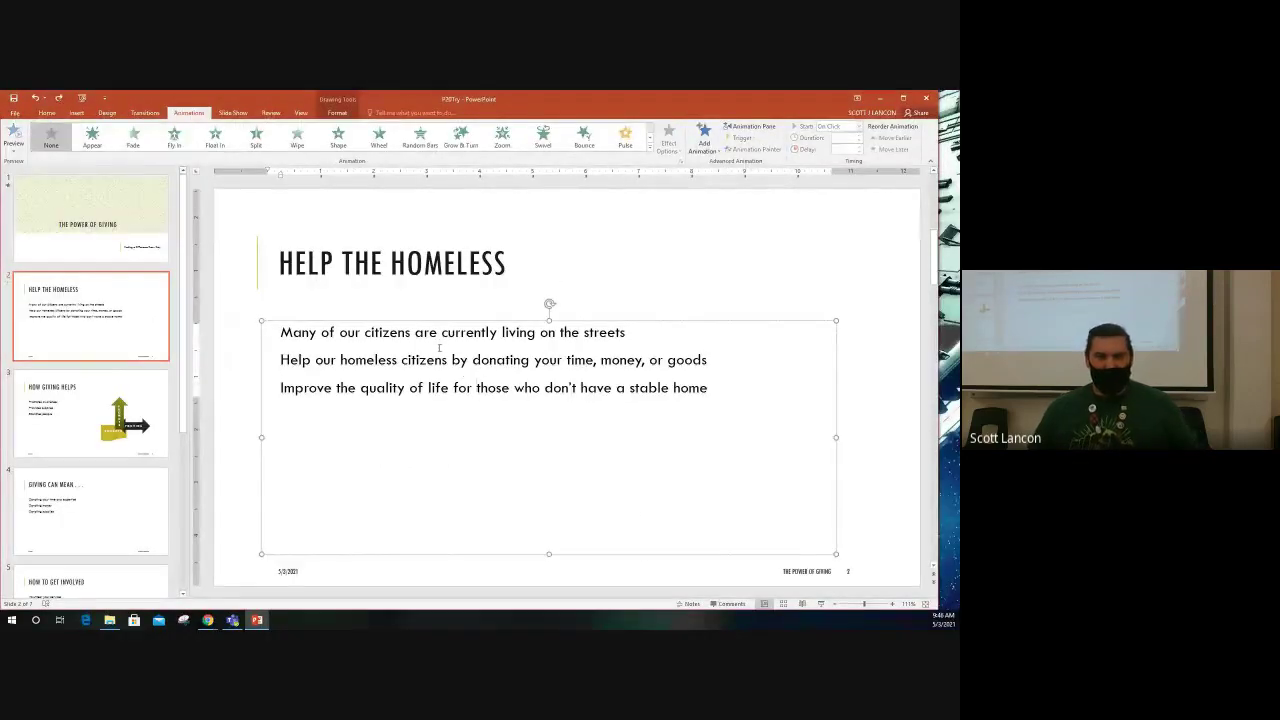
{"action": "left_click", "coordinate": [438, 322]}
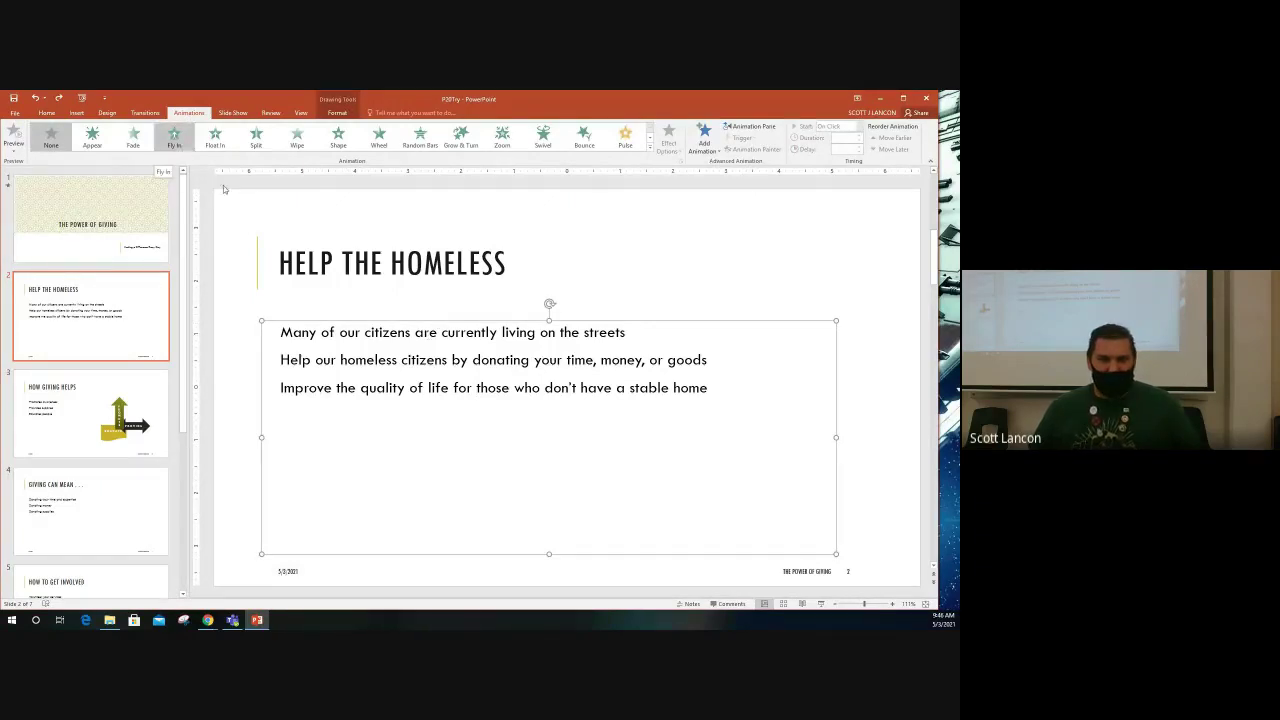
{"action": "left_click", "coordinate": [174, 137]}
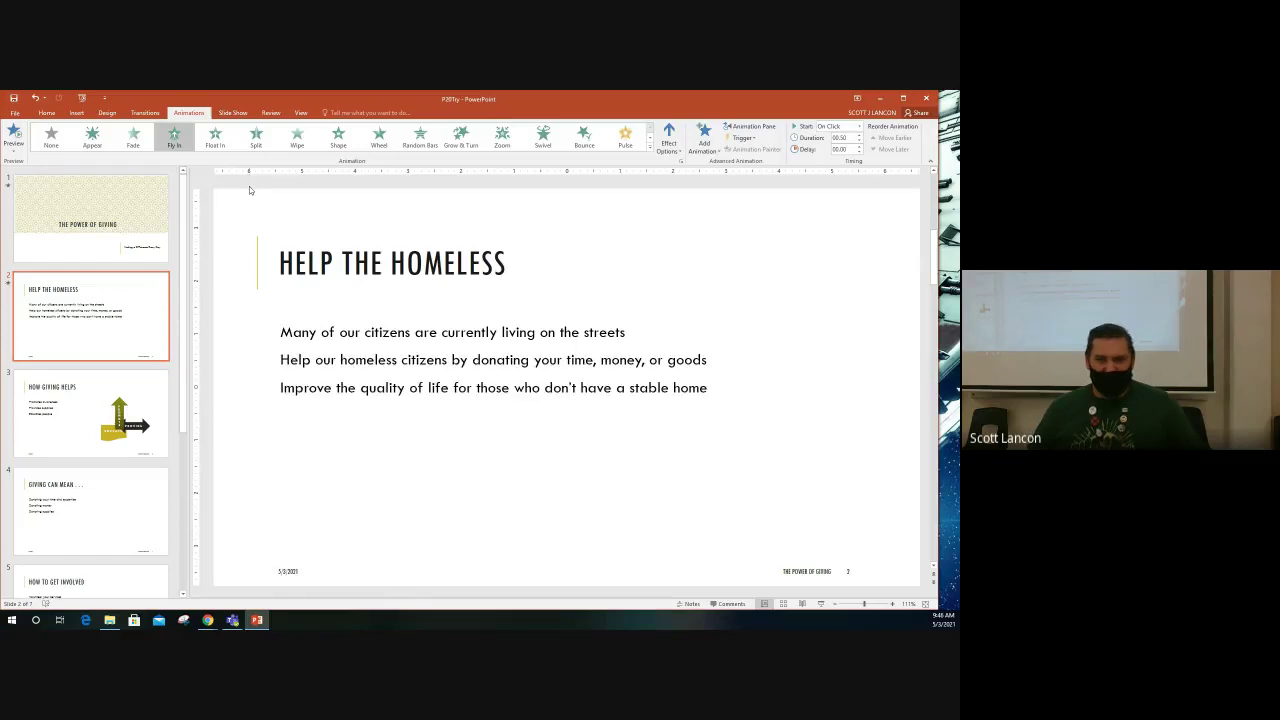
{"action": "left_click", "coordinate": [248, 191]}
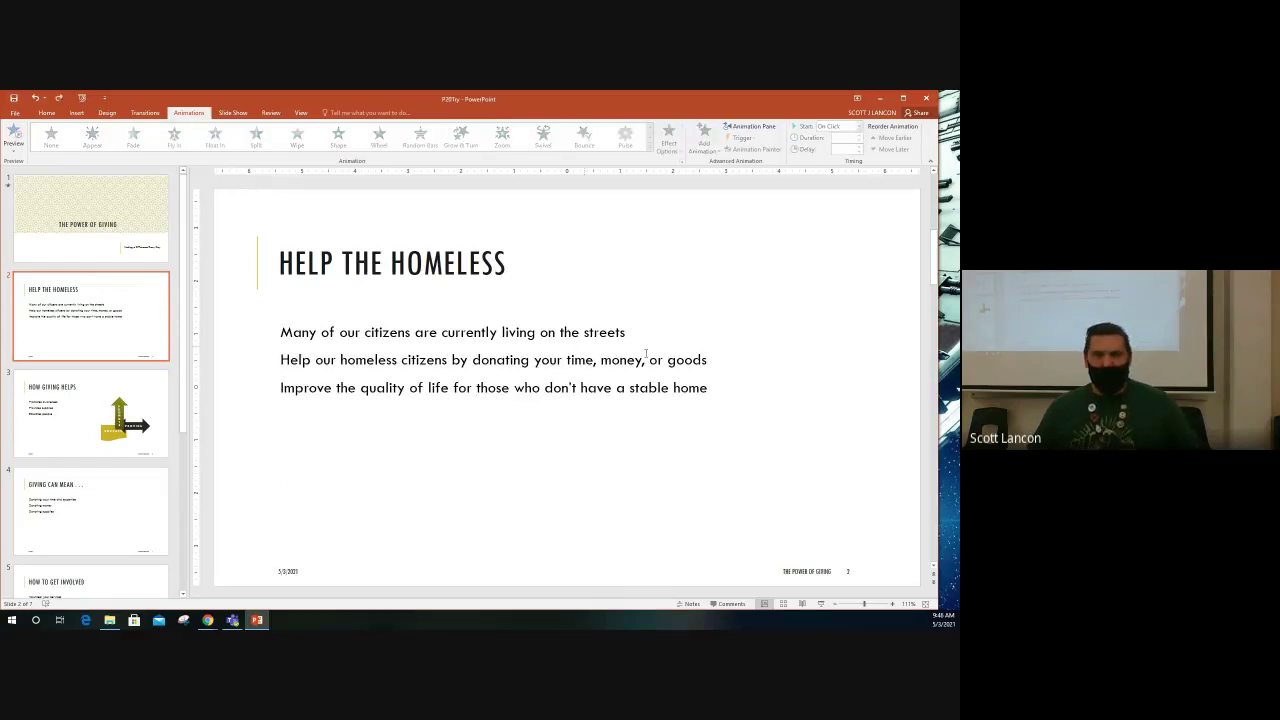
{"action": "left_click_drag", "start_coordinate": [707, 390], "coordinate": [280, 332]}
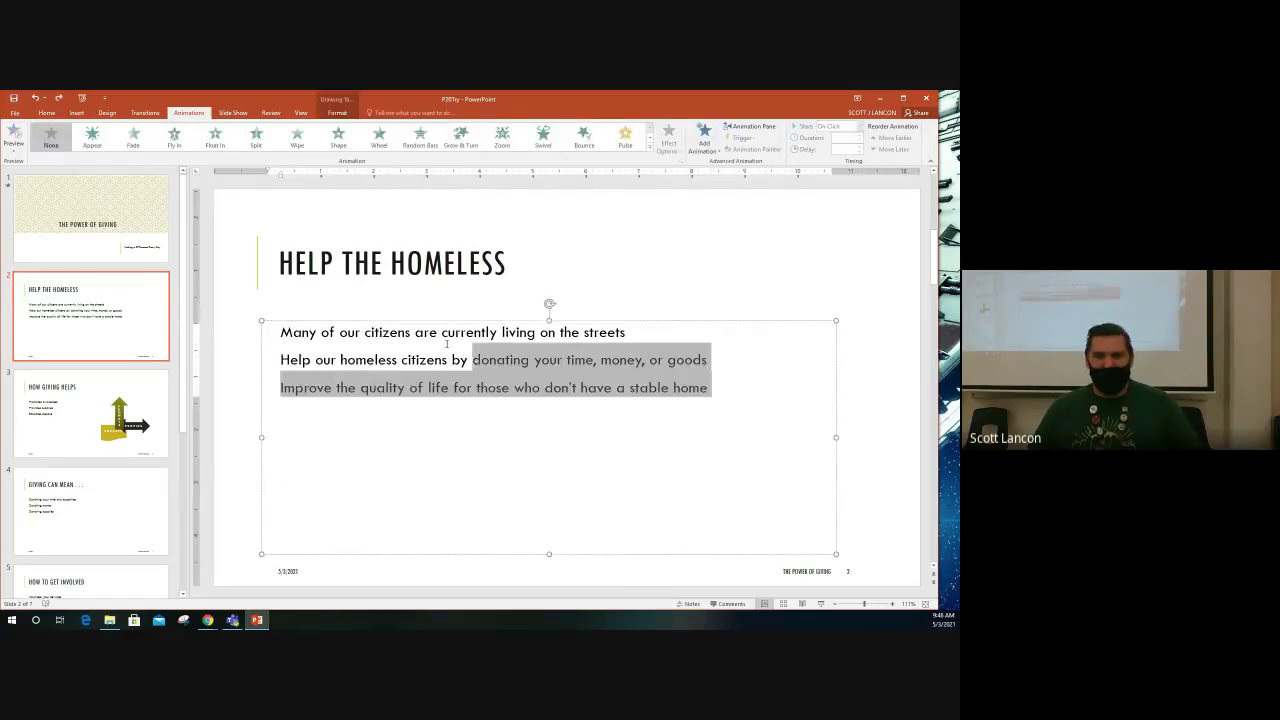
{"action": "left_click", "coordinate": [174, 138]}
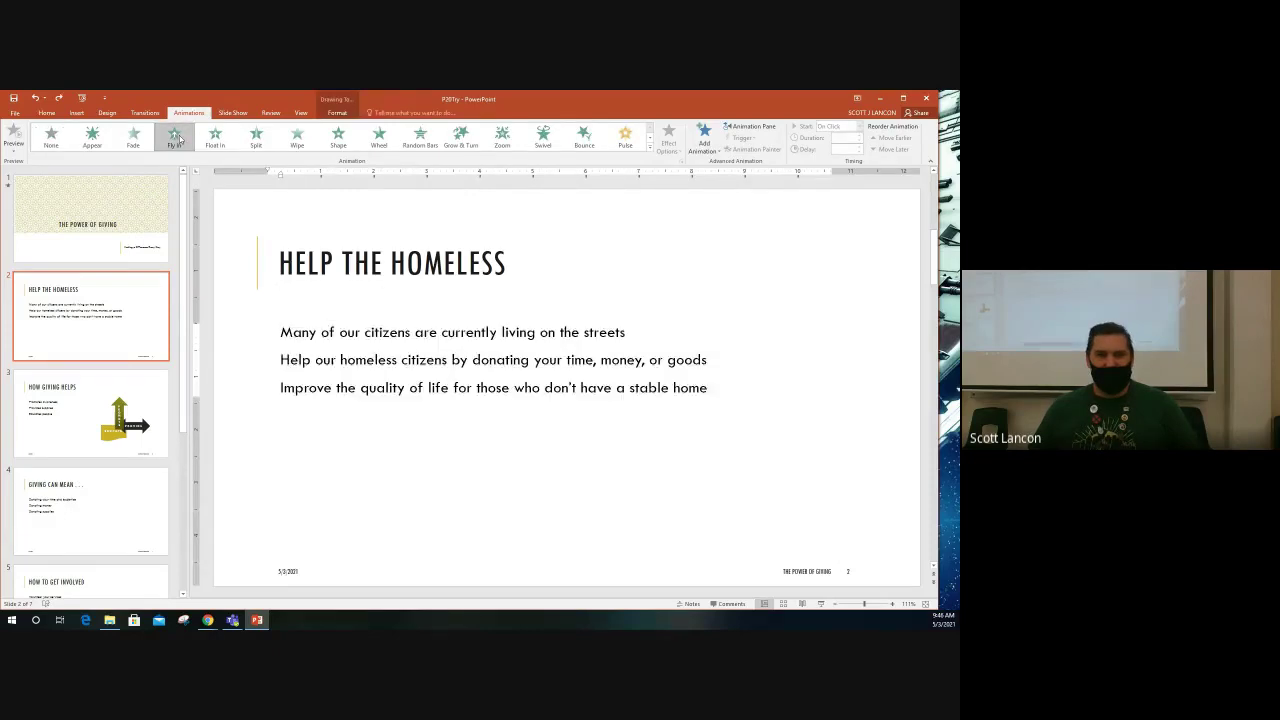
- Reactivate the body text box and bullet lines, reapplying Fly In to each
{"action": "left_click", "coordinate": [201, 150]}
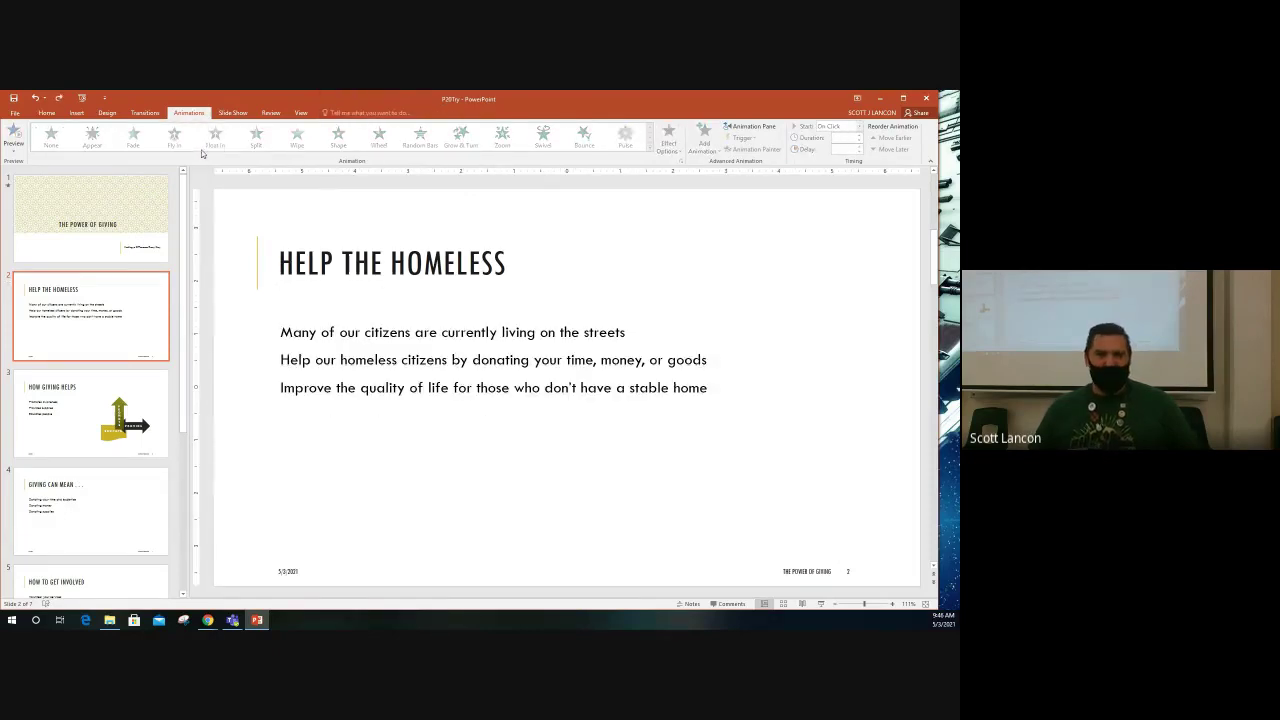
{"action": "left_click", "coordinate": [467, 360]}
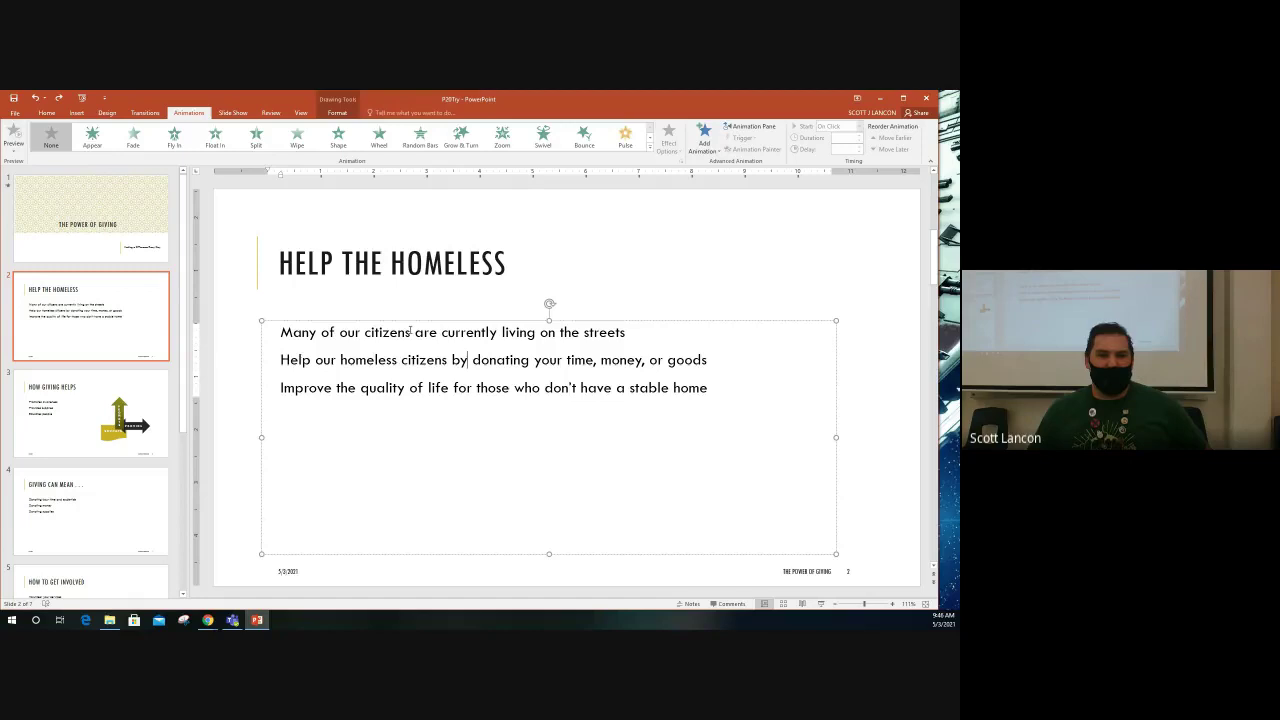
{"action": "left_click", "coordinate": [174, 138]}
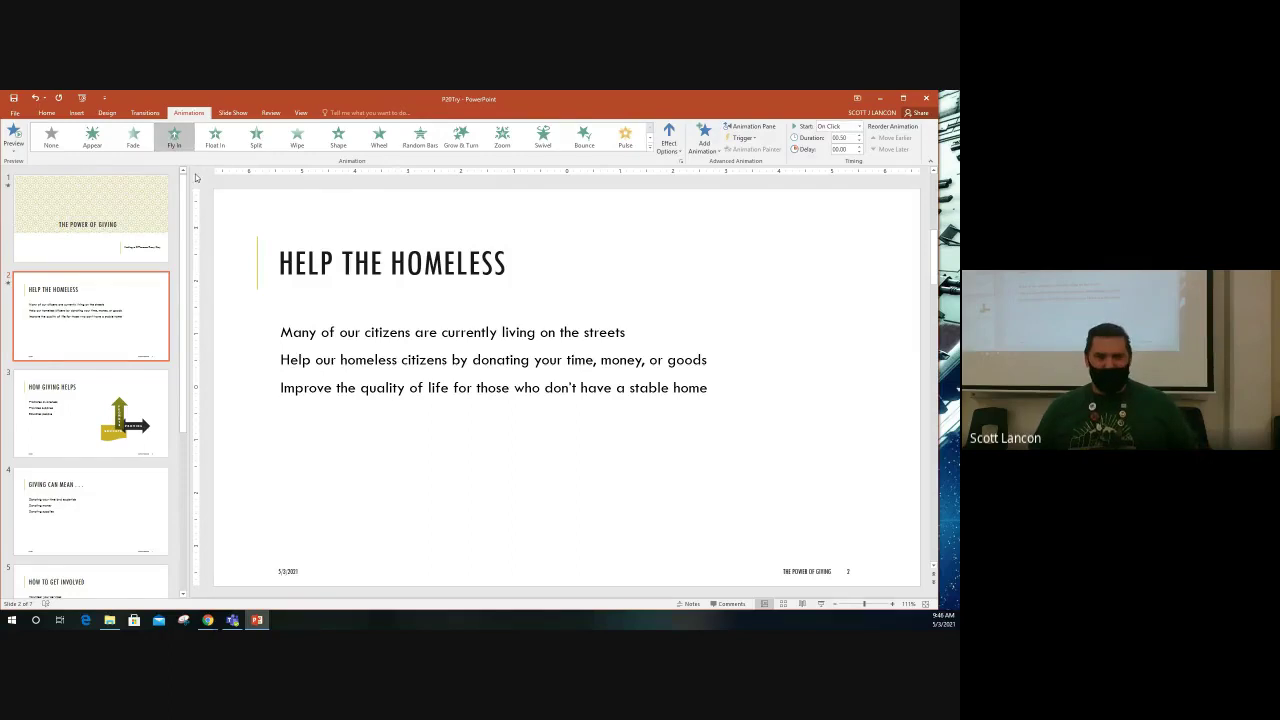
{"action": "left_click", "coordinate": [573, 378]}
{"action": "left_click_drag", "start_coordinate": [707, 388], "coordinate": [293, 331]}
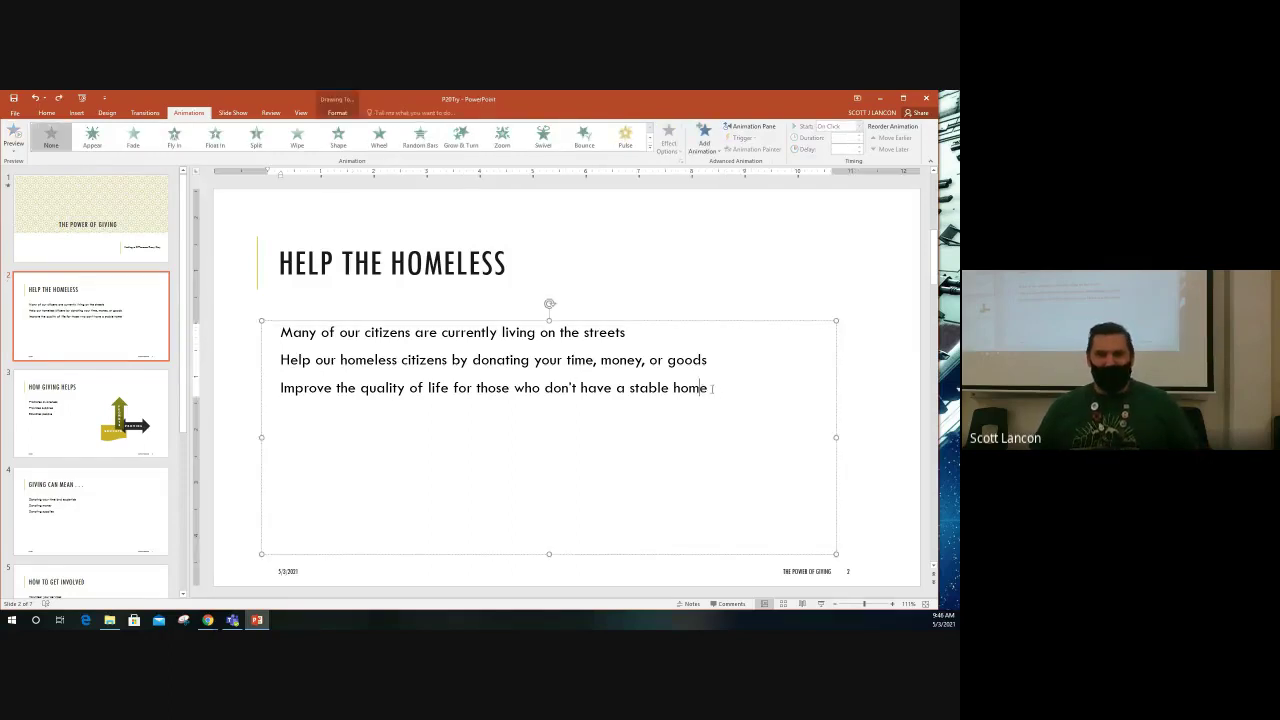
{"action": "left_click", "coordinate": [176, 140]}
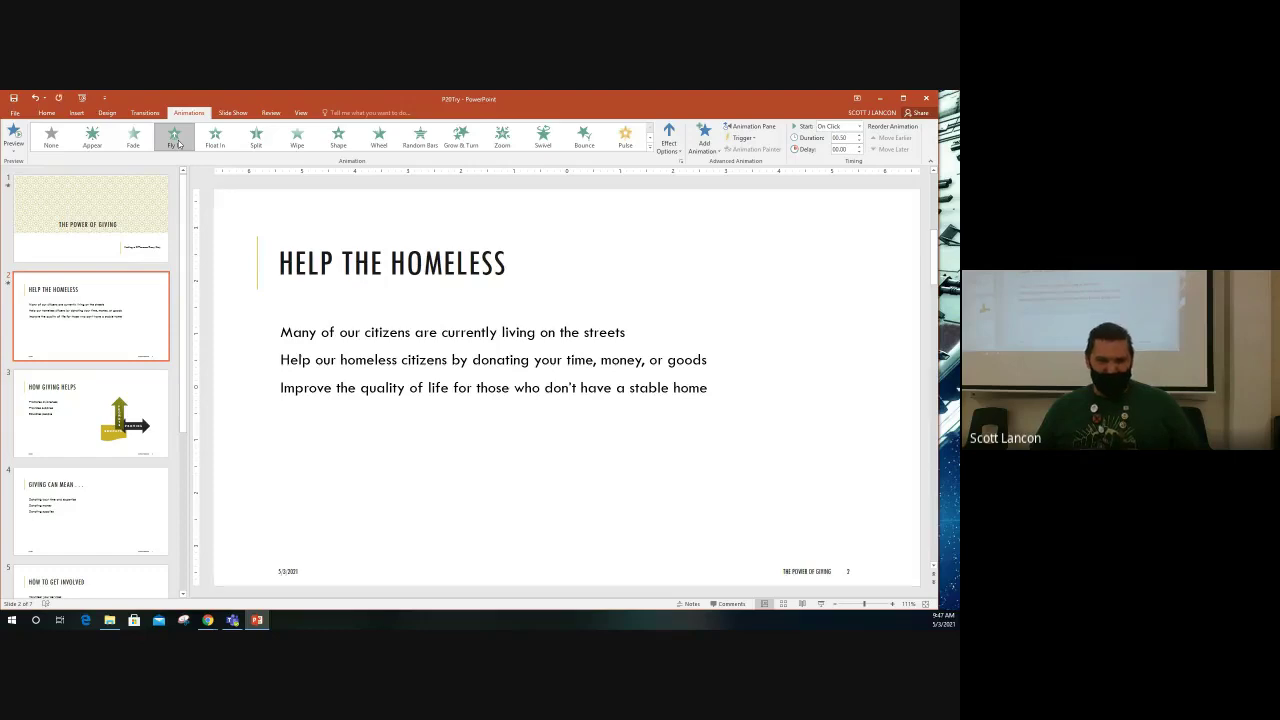
- Reapply Fly In from inside the body text, then reselect all three bullet lines
{"action": "left_click", "coordinate": [310, 291]}
{"action": "left_click", "coordinate": [439, 332]}
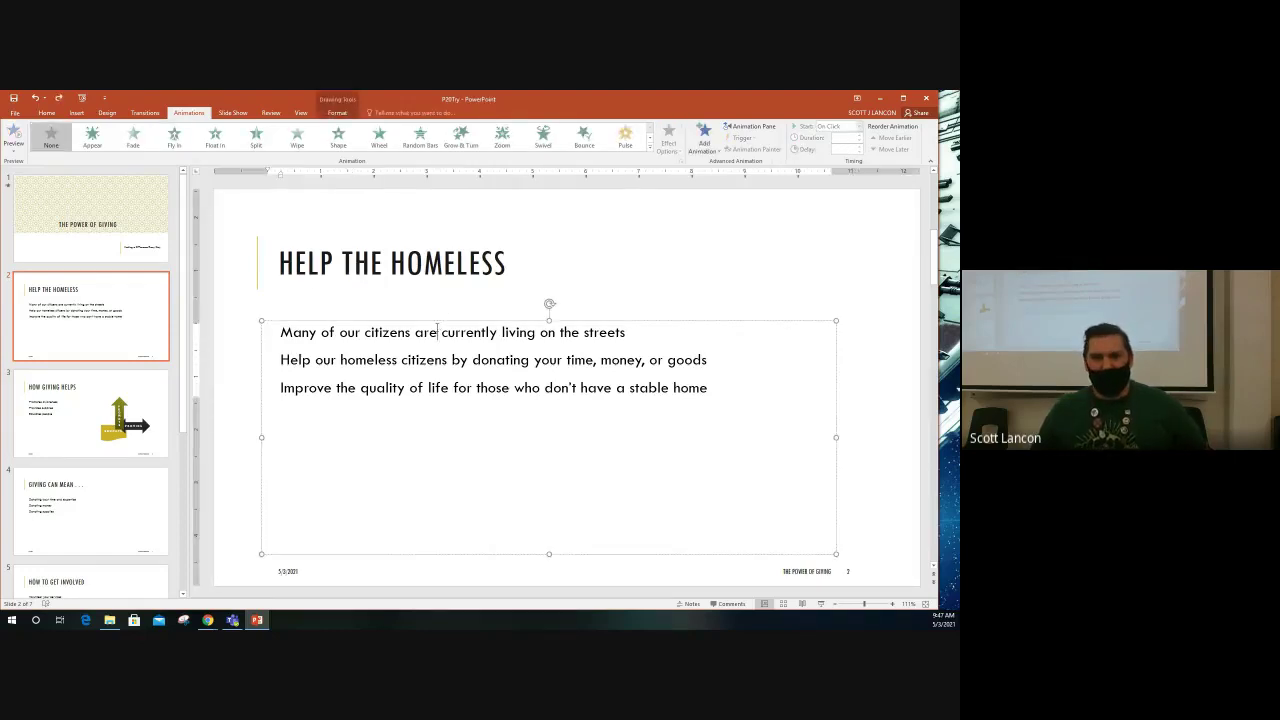
{"action": "left_click", "coordinate": [355, 360]}
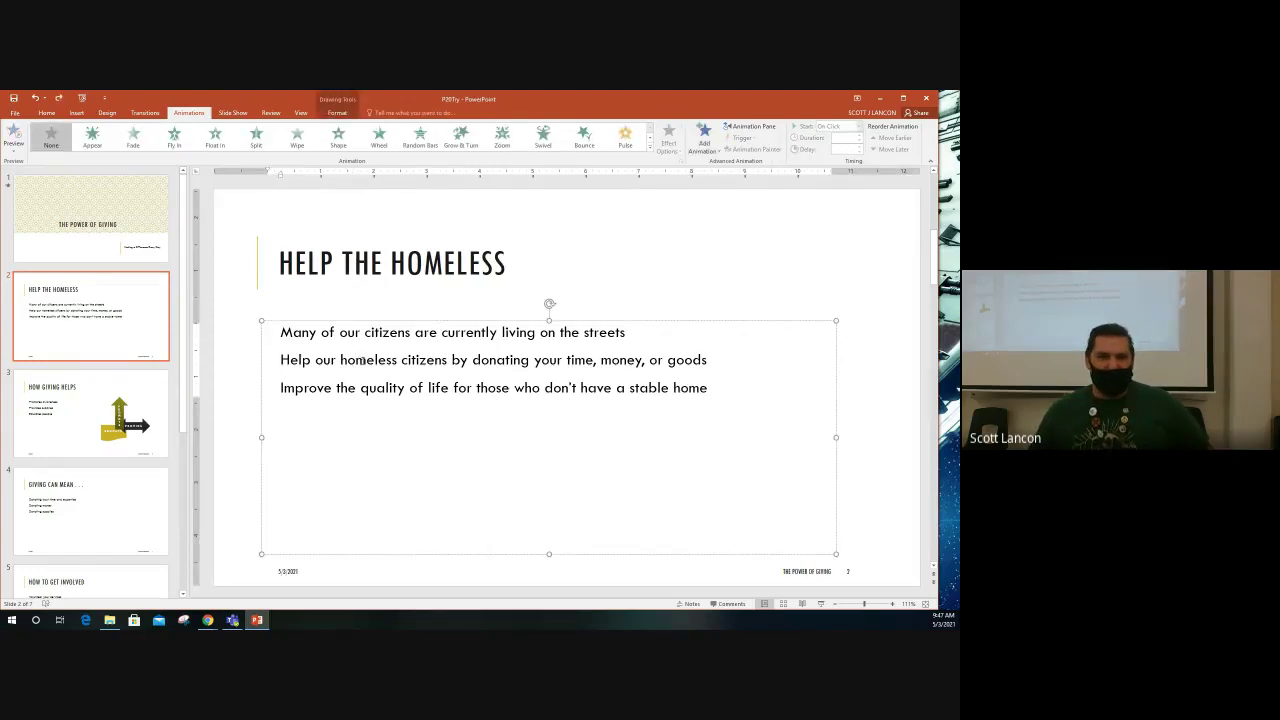
{"action": "left_click", "coordinate": [175, 140]}
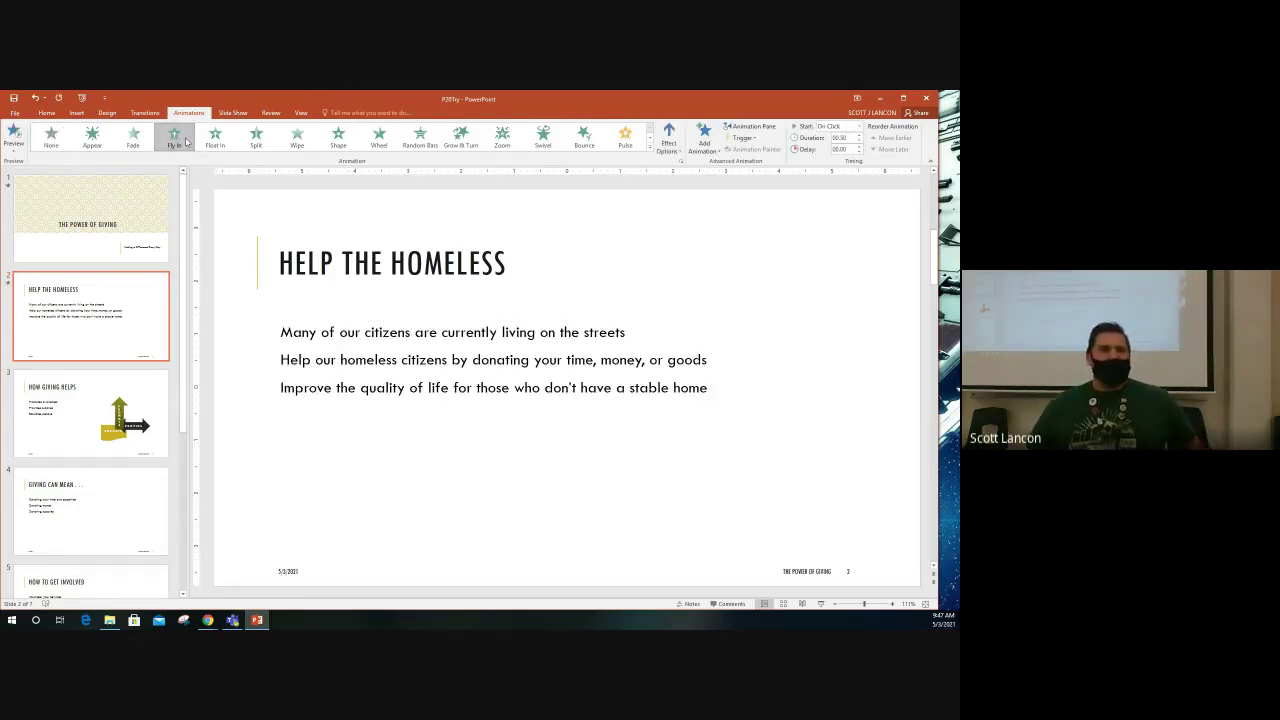
{"action": "left_click", "coordinate": [348, 333]}
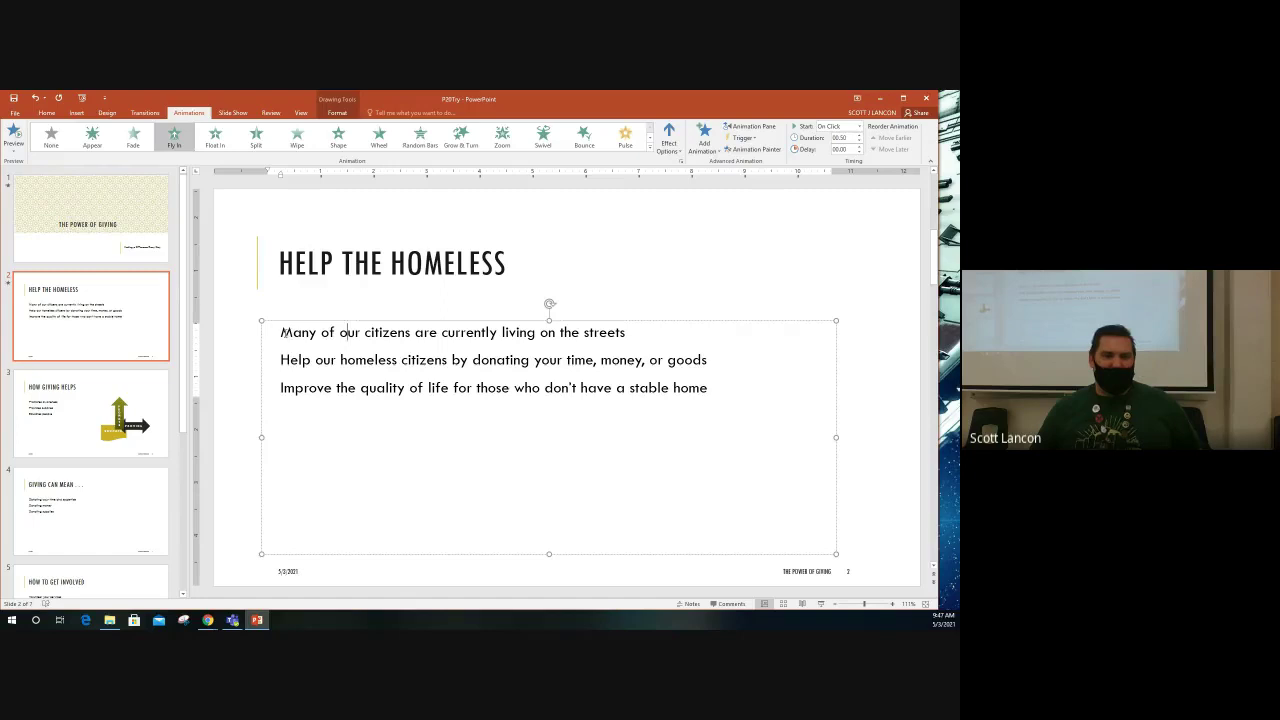
{"action": "left_click_drag", "start_coordinate": [281, 332], "coordinate": [783, 400]}
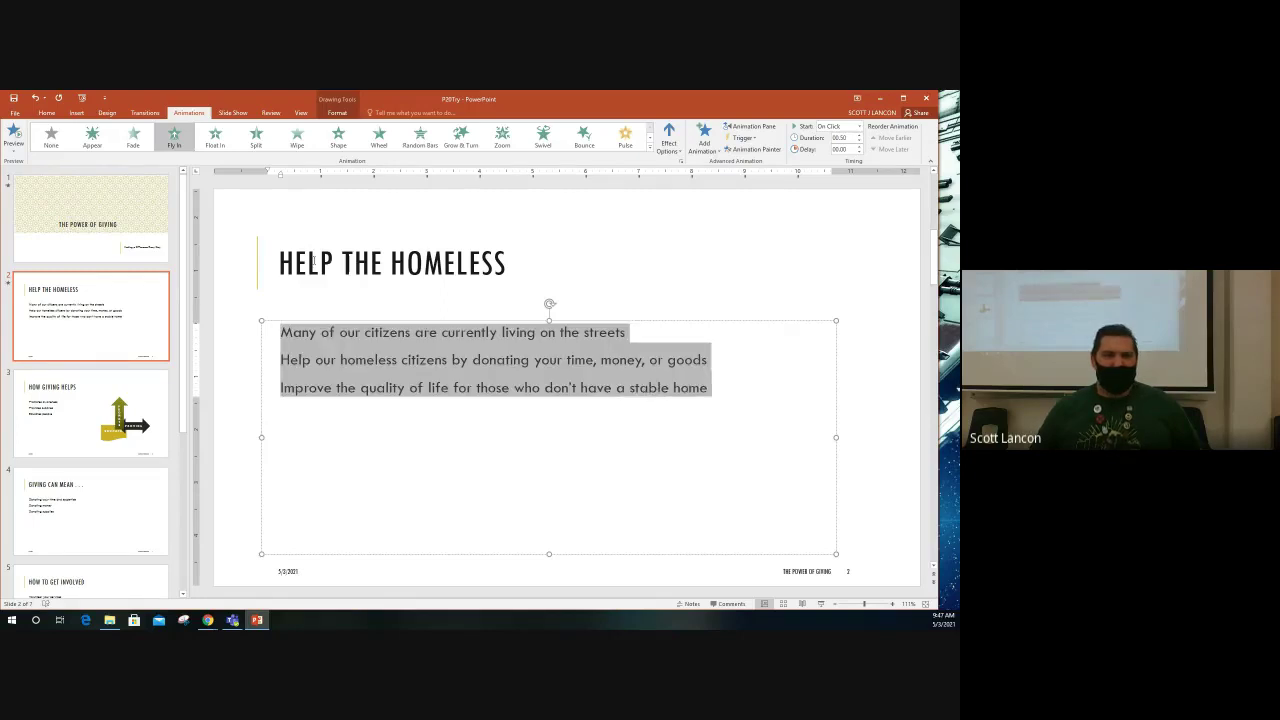
{"action": "left_click", "coordinate": [364, 334]}
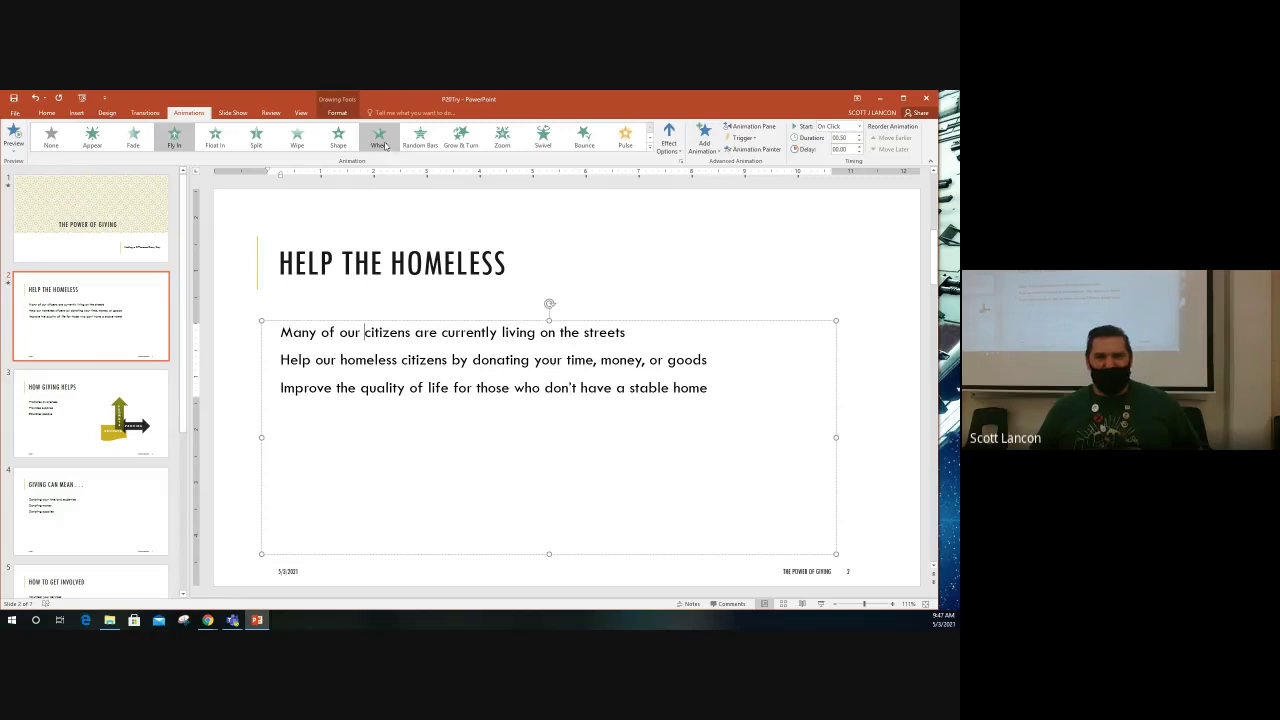
- Try the Wheel effect on the bullets, then give the body text box Fly In again
{"action": "left_click", "coordinate": [384, 145]}
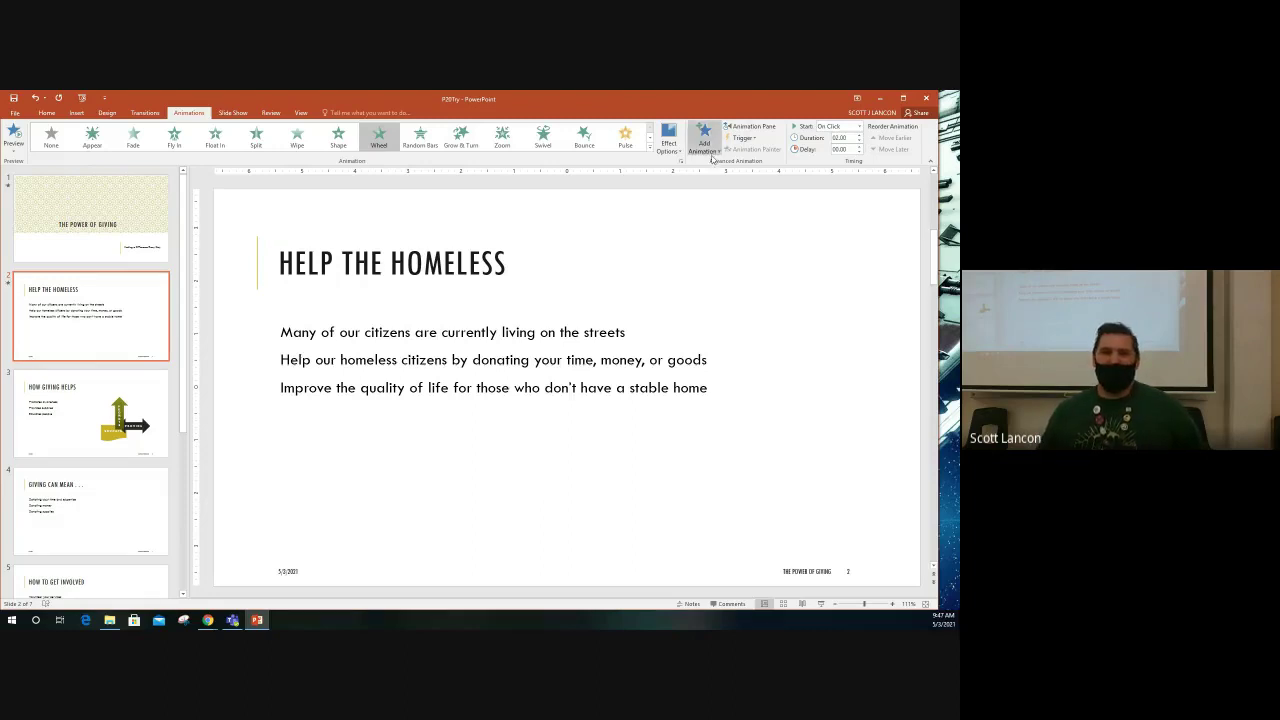
{"action": "left_click", "coordinate": [713, 149]}
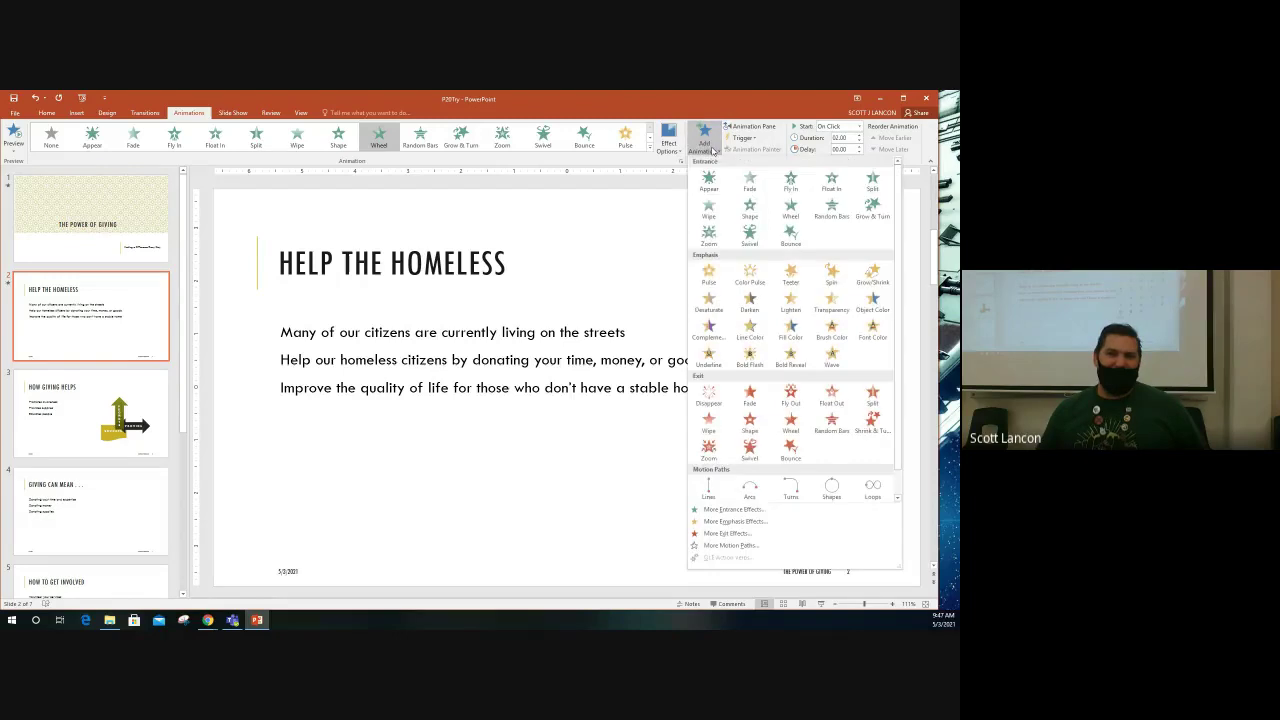
{"action": "left_click", "coordinate": [713, 149]}
{"action": "left_click", "coordinate": [713, 149]}
{"action": "left_click", "coordinate": [728, 155]}
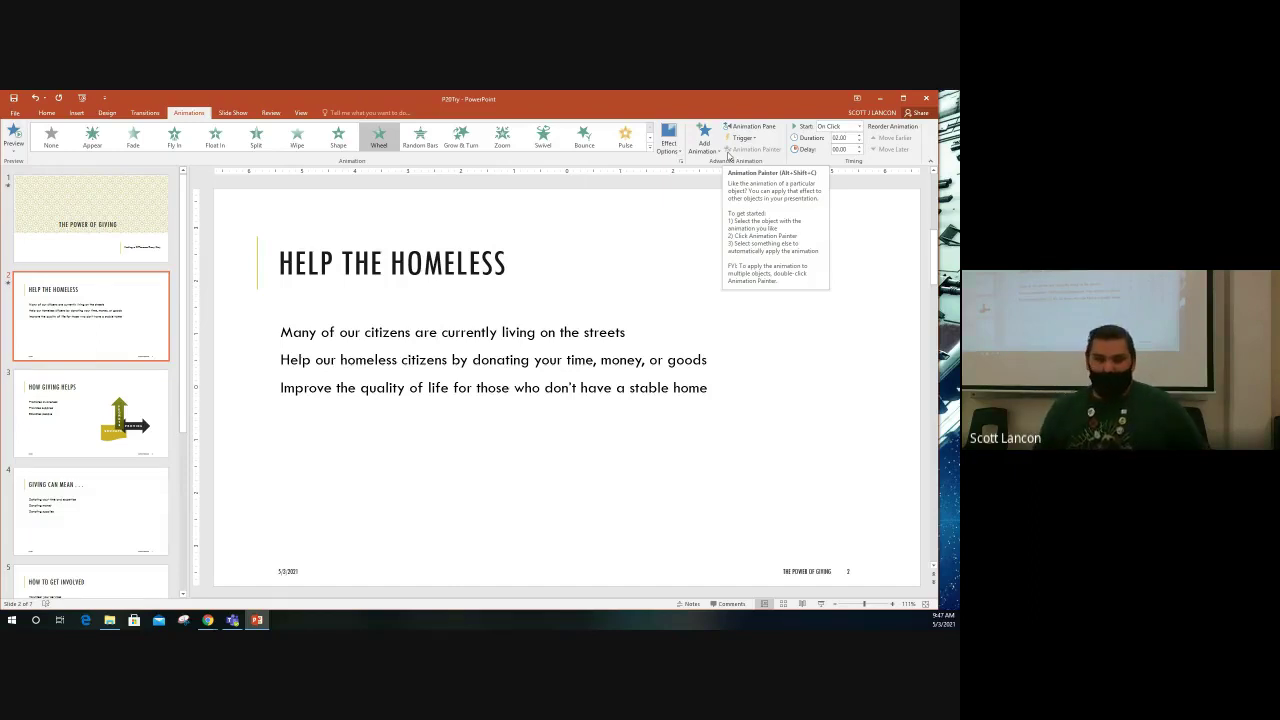
{"action": "left_click", "coordinate": [442, 332]}
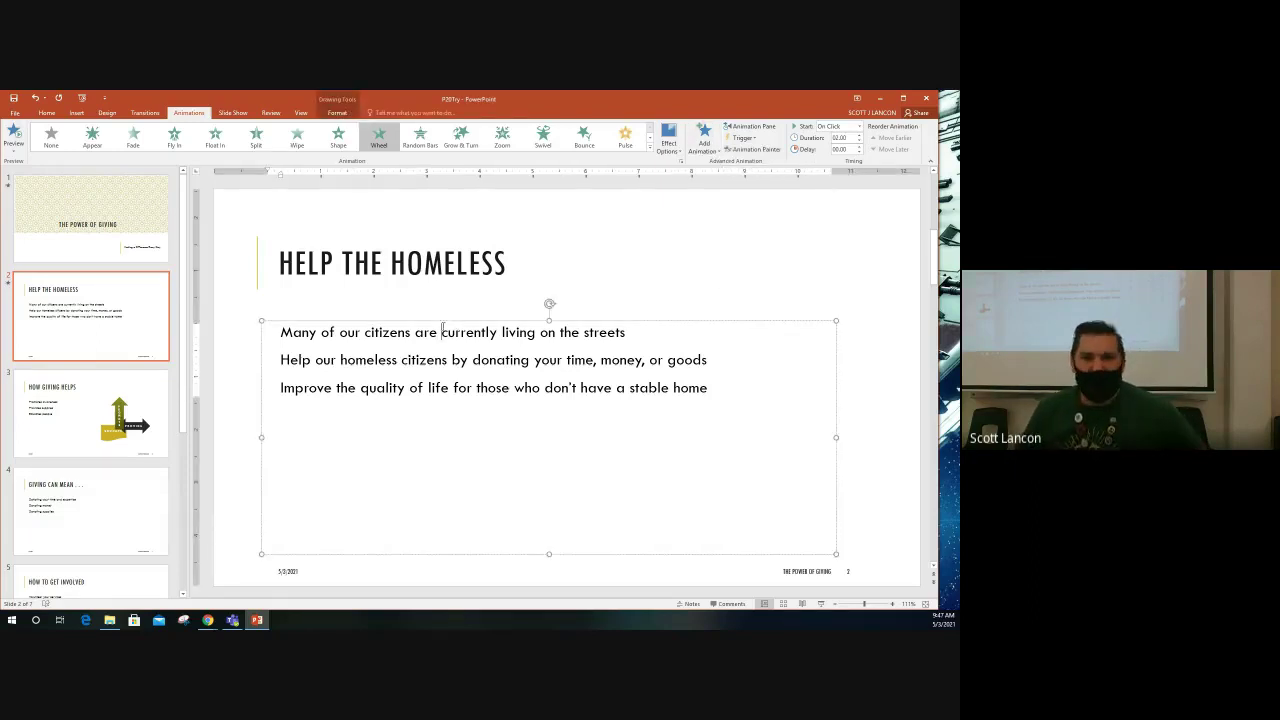
{"action": "left_click", "coordinate": [178, 143]}
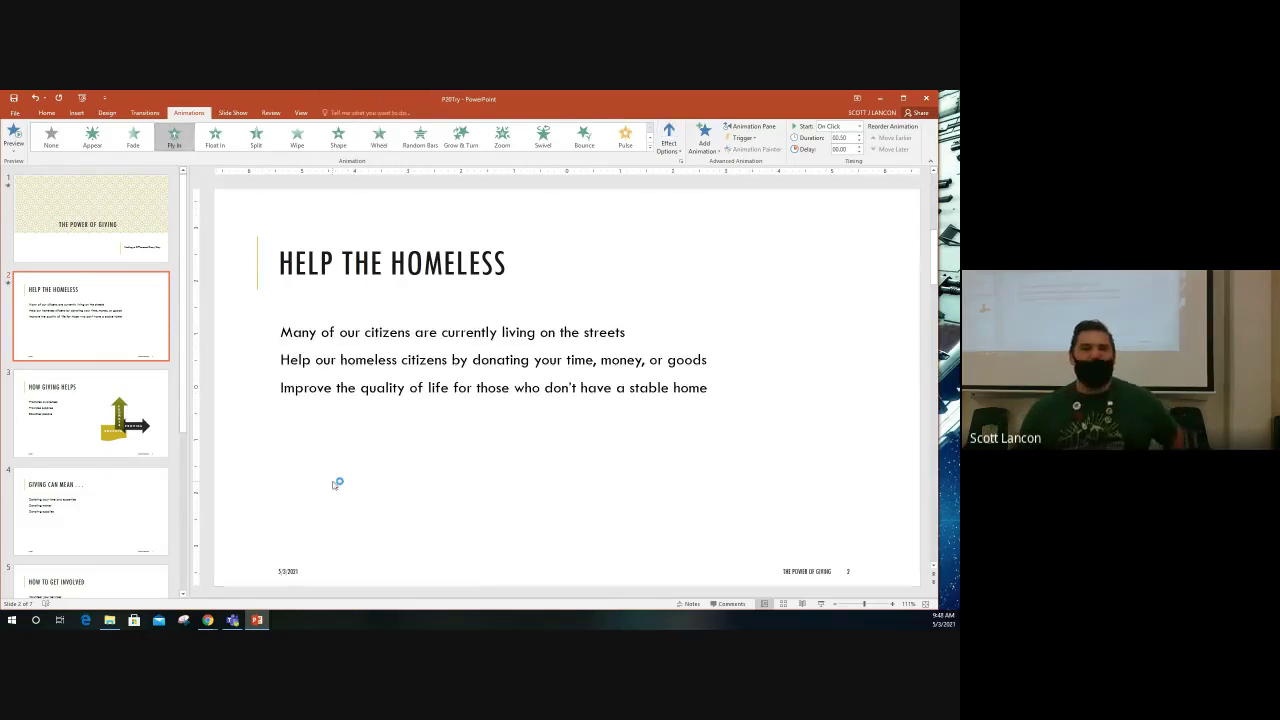
{"action": "left_click", "coordinate": [410, 360]}
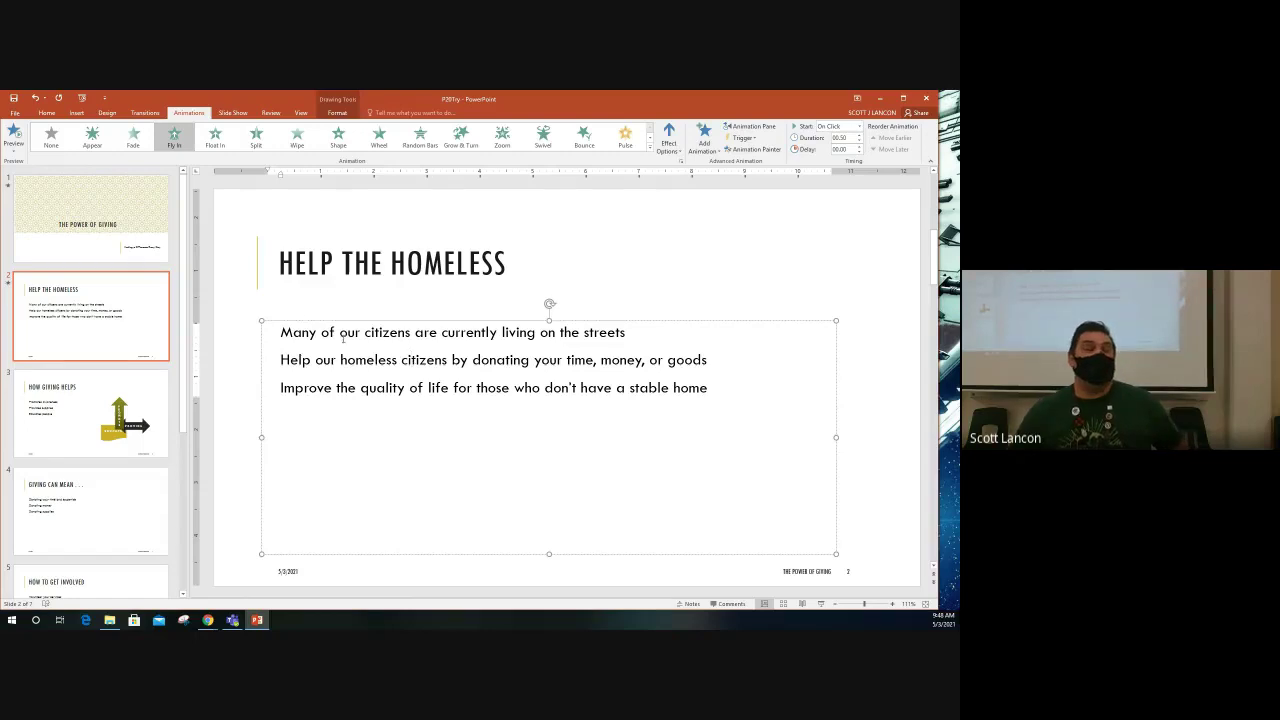
{"action": "left_click", "coordinate": [180, 147]}
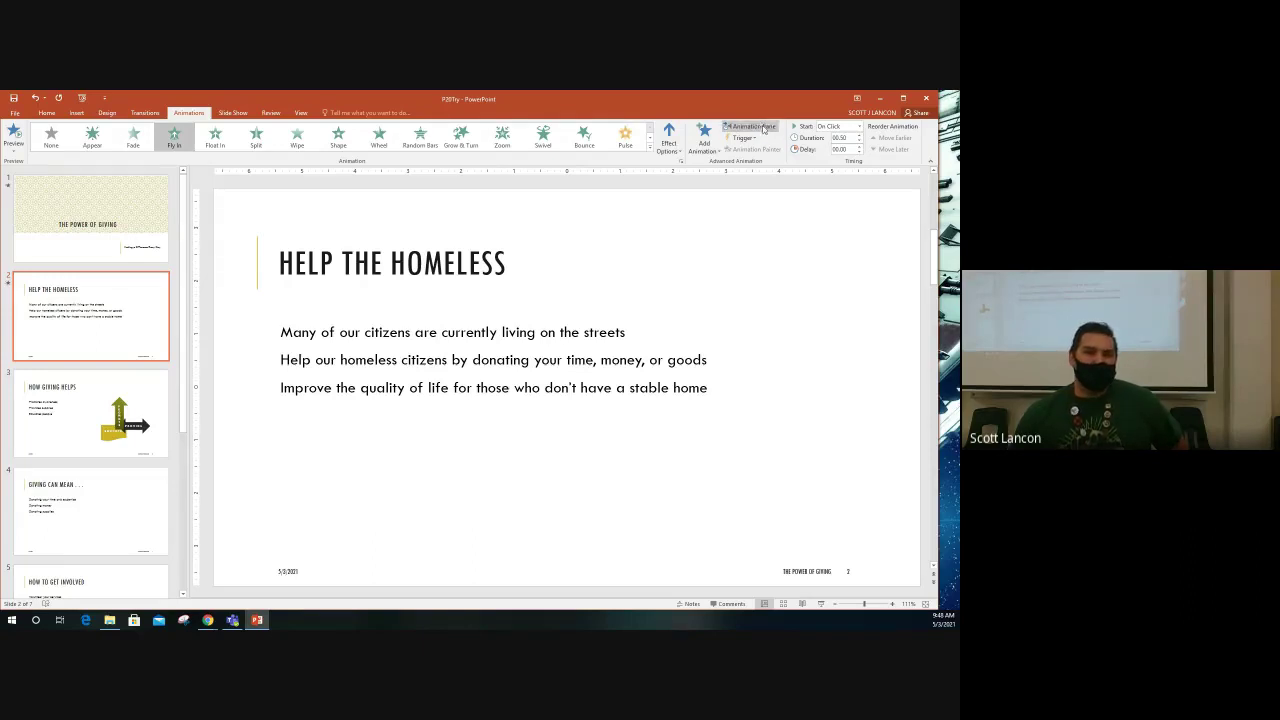
{"action": "left_click", "coordinate": [766, 128]}
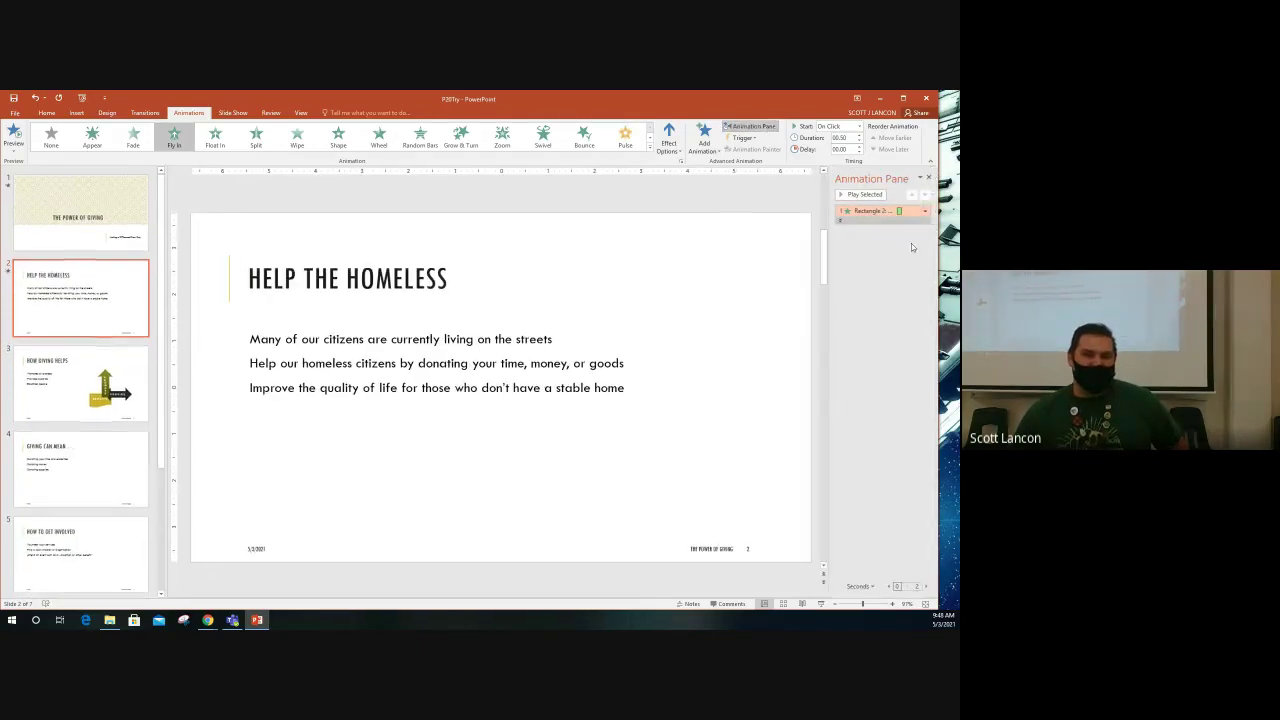
- Expand the Rectangle 2 text animation into three bullet entries and preview the animations
{"action": "left_click", "coordinate": [848, 220]}
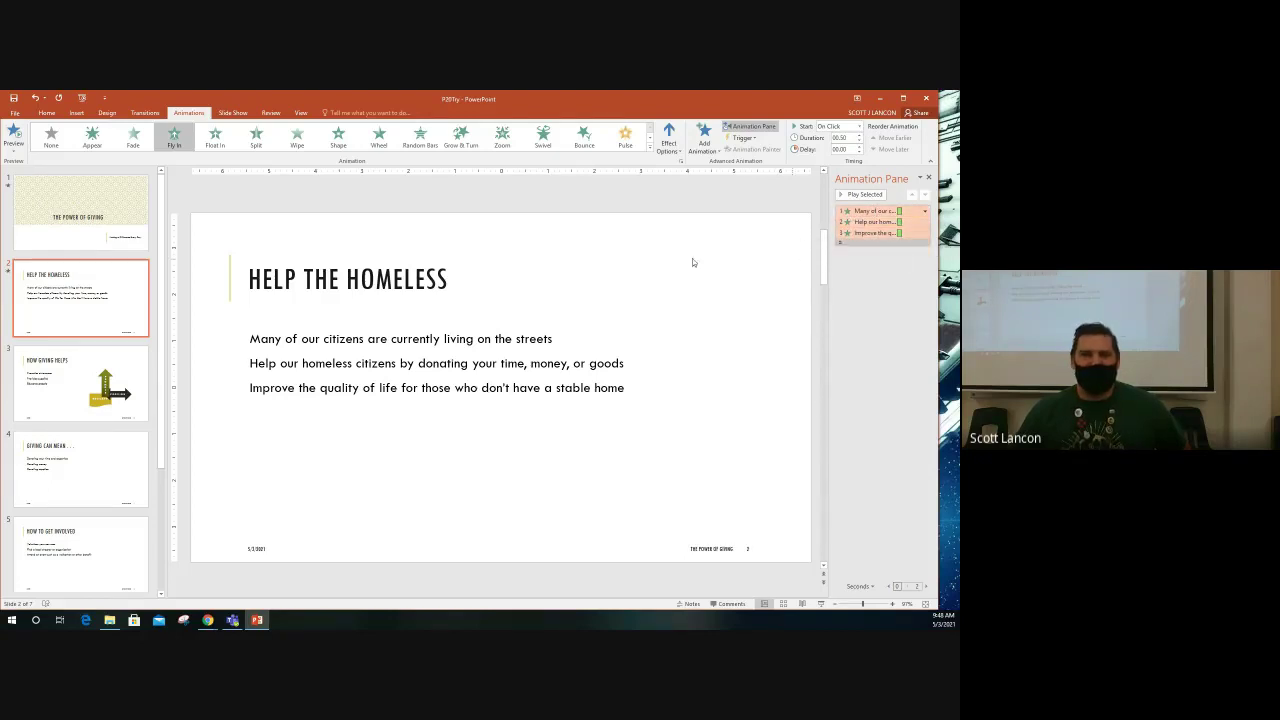
{"action": "left_click", "coordinate": [15, 132]}
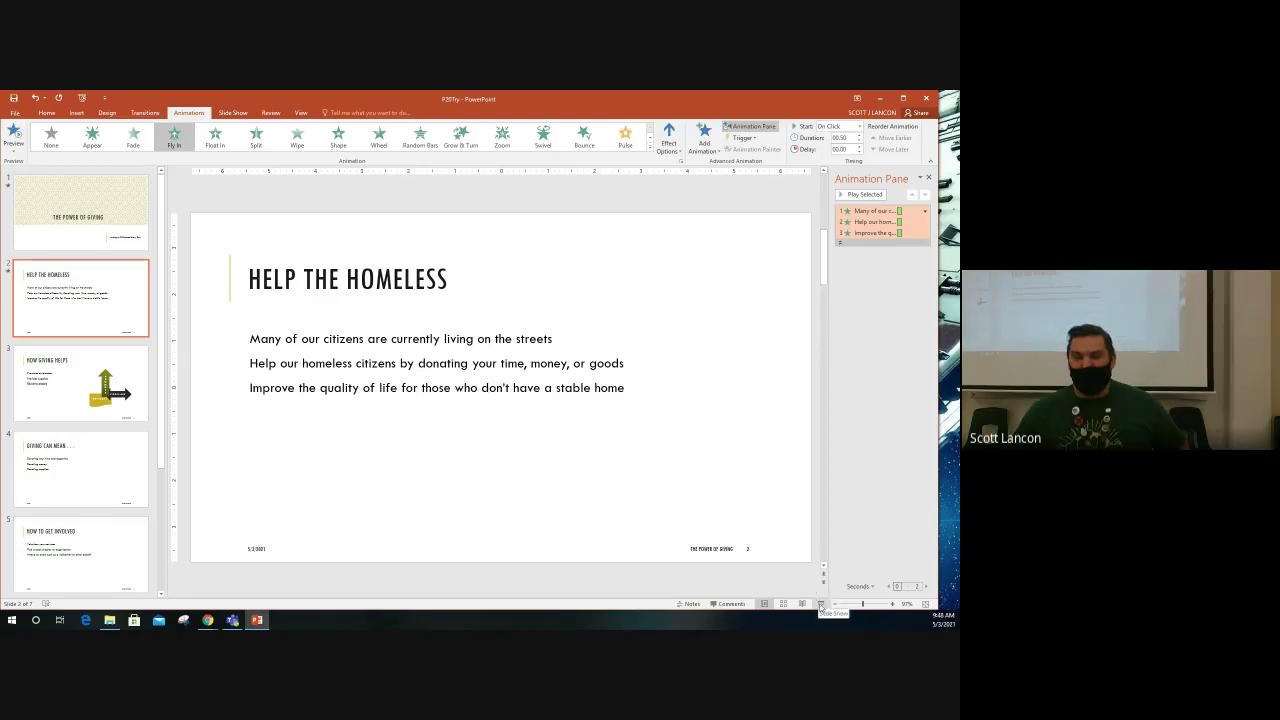
{"action": "left_click", "coordinate": [821, 604]}
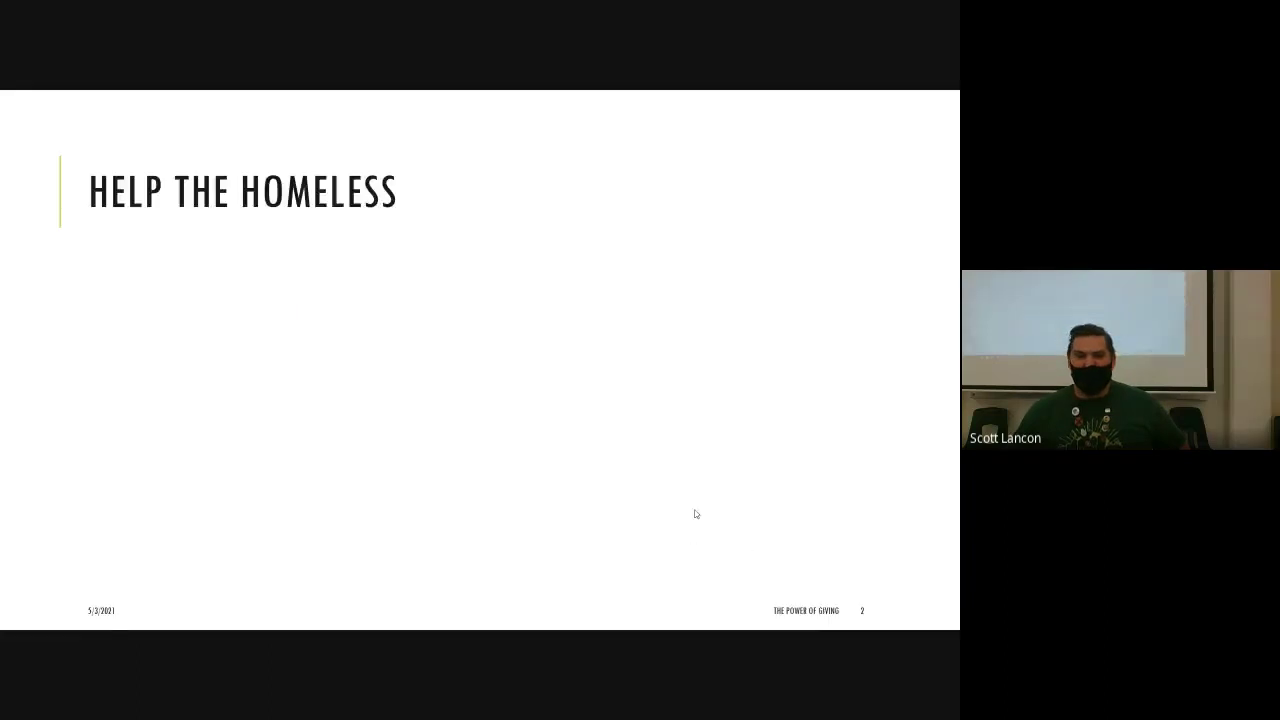
{"action": "left_click", "coordinate": [508, 331]}
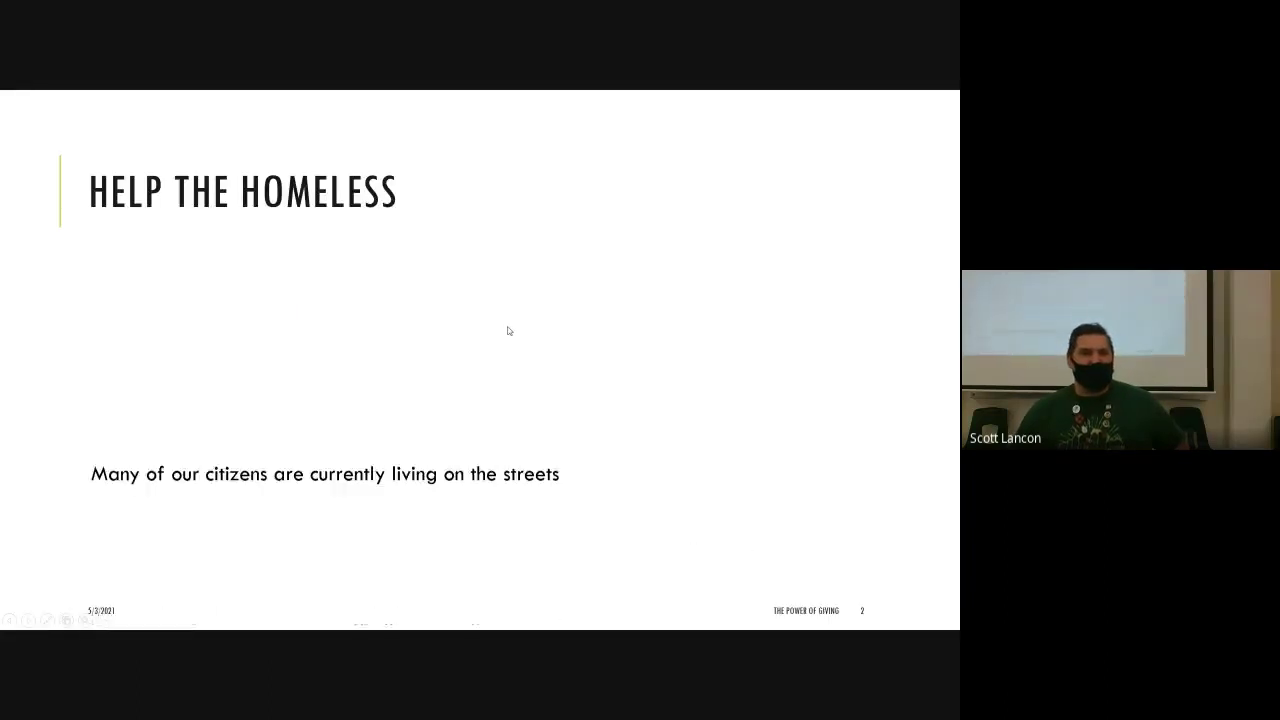
{"action": "left_click", "coordinate": [508, 331]}
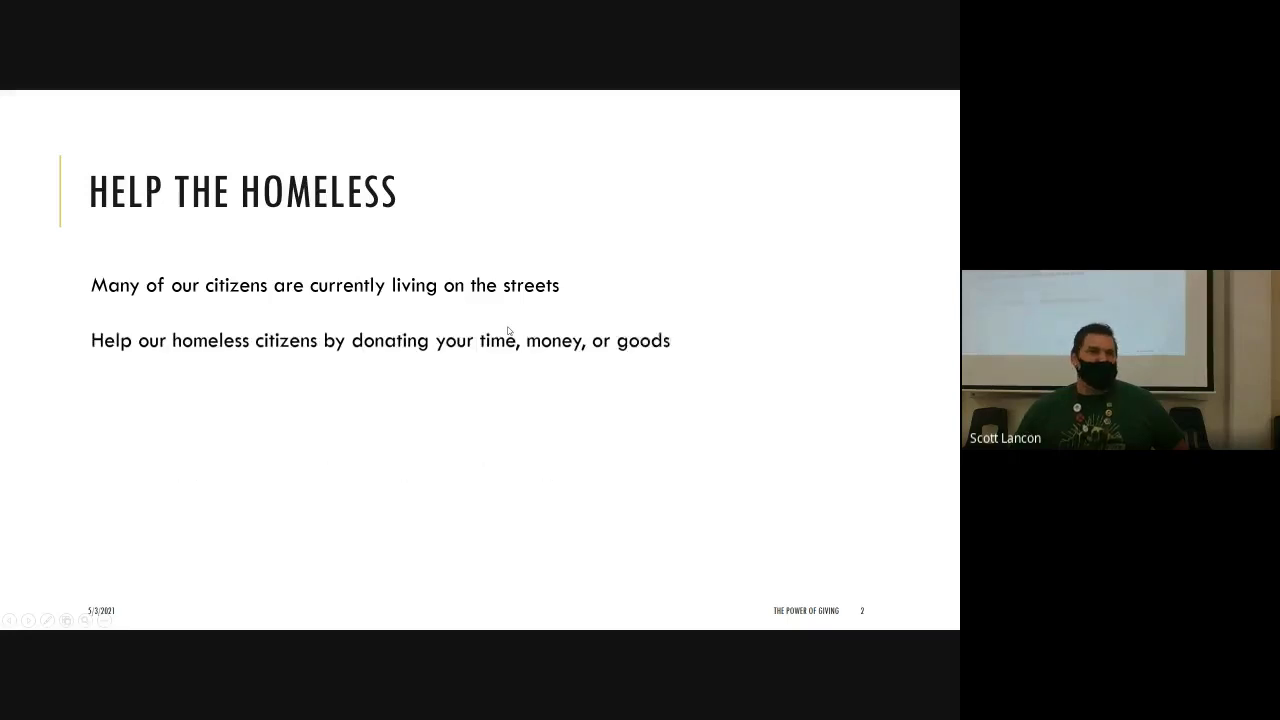
{"action": "left_click", "coordinate": [508, 331]}
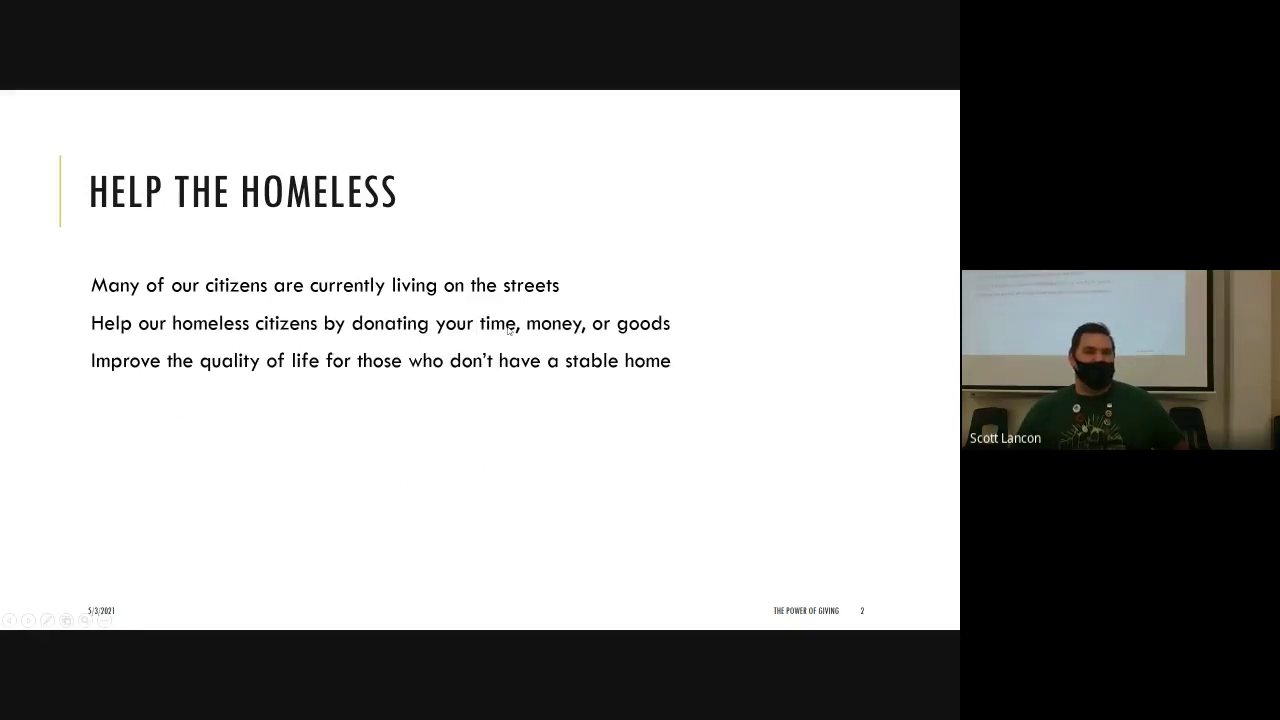
{"action": "key", "text": "Left"}
{"action": "key", "text": "Left"}
{"action": "key", "text": "Left"}
{"action": "left_click", "coordinate": [503, 276]}
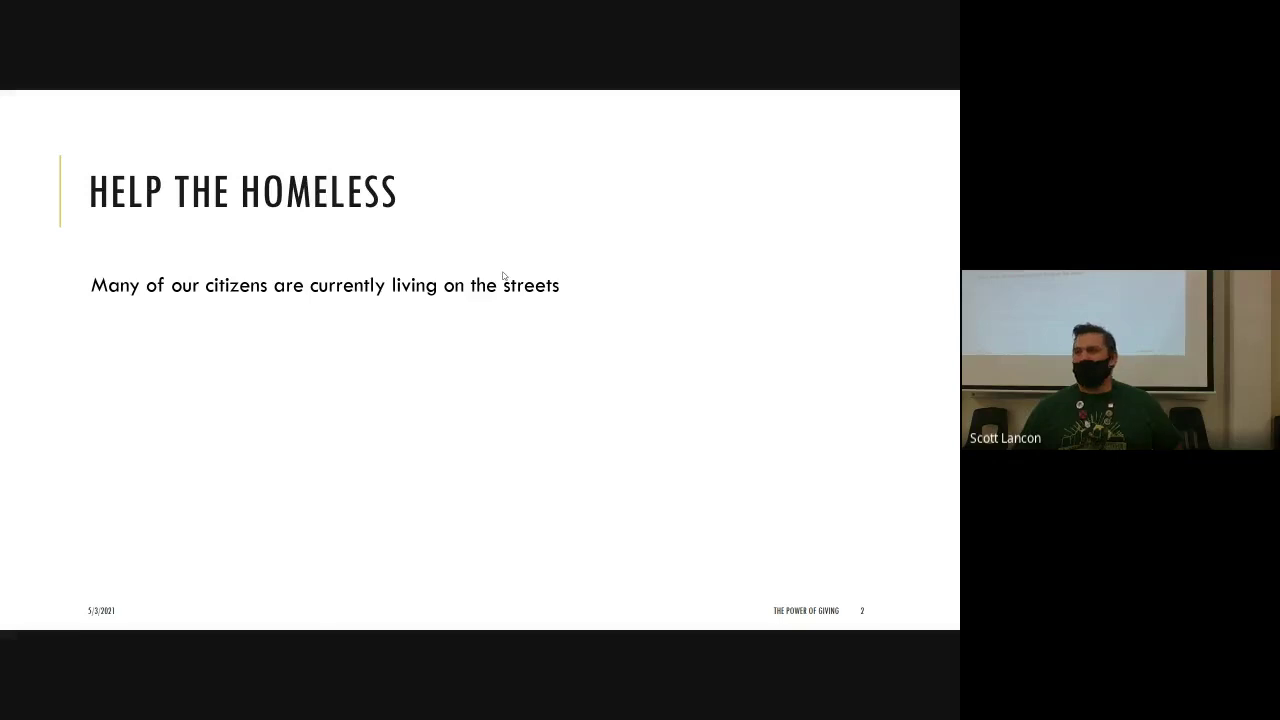
{"action": "left_click", "coordinate": [503, 276]}
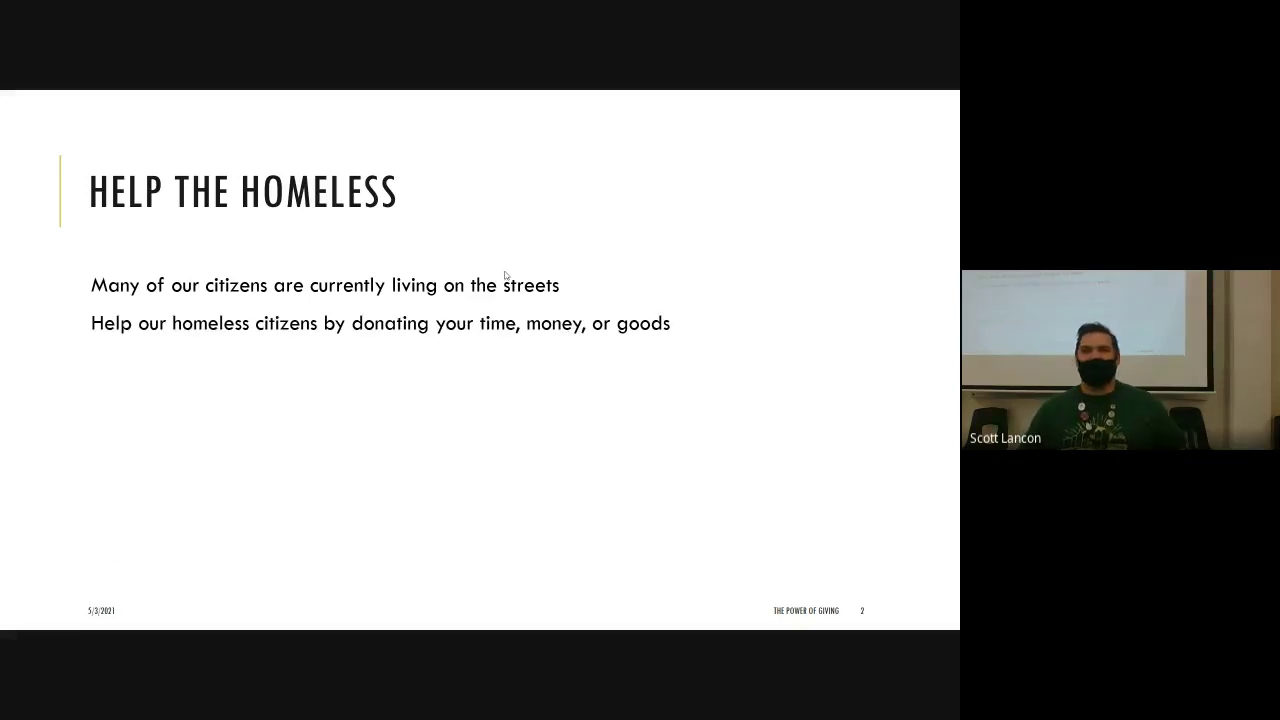
{"action": "right_click", "coordinate": [505, 276]}
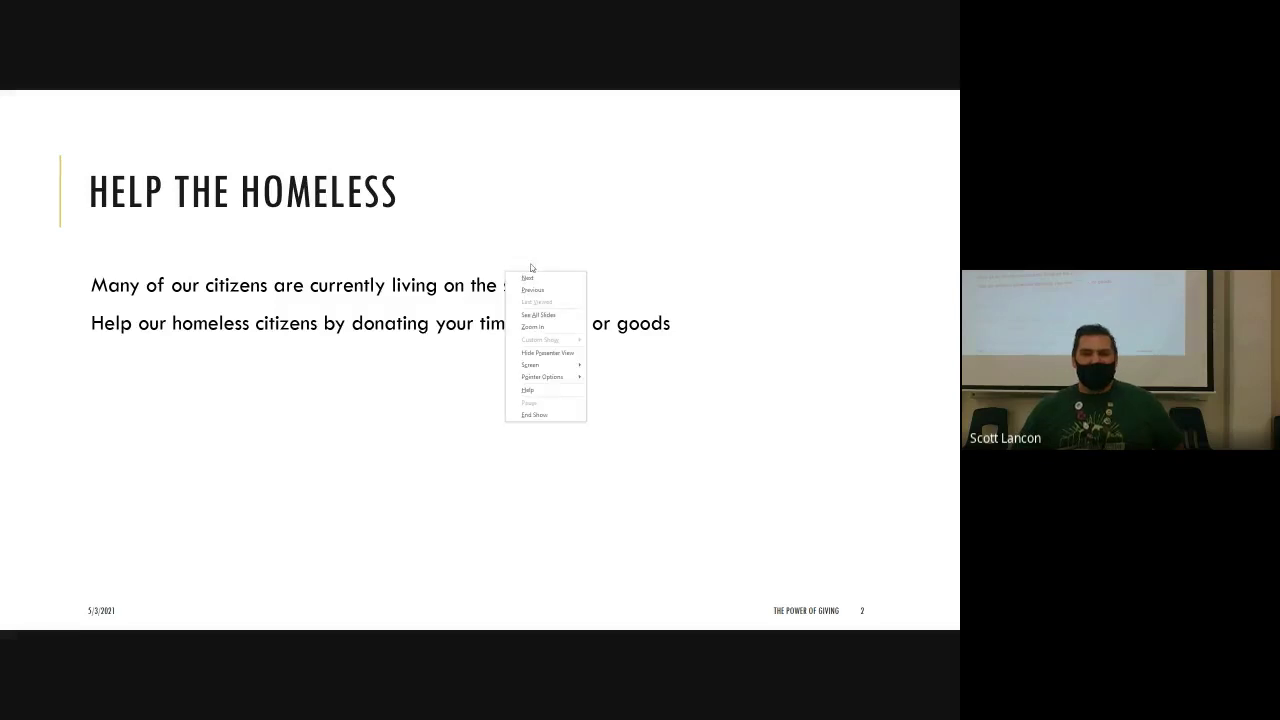
{"action": "left_click", "coordinate": [552, 415]}
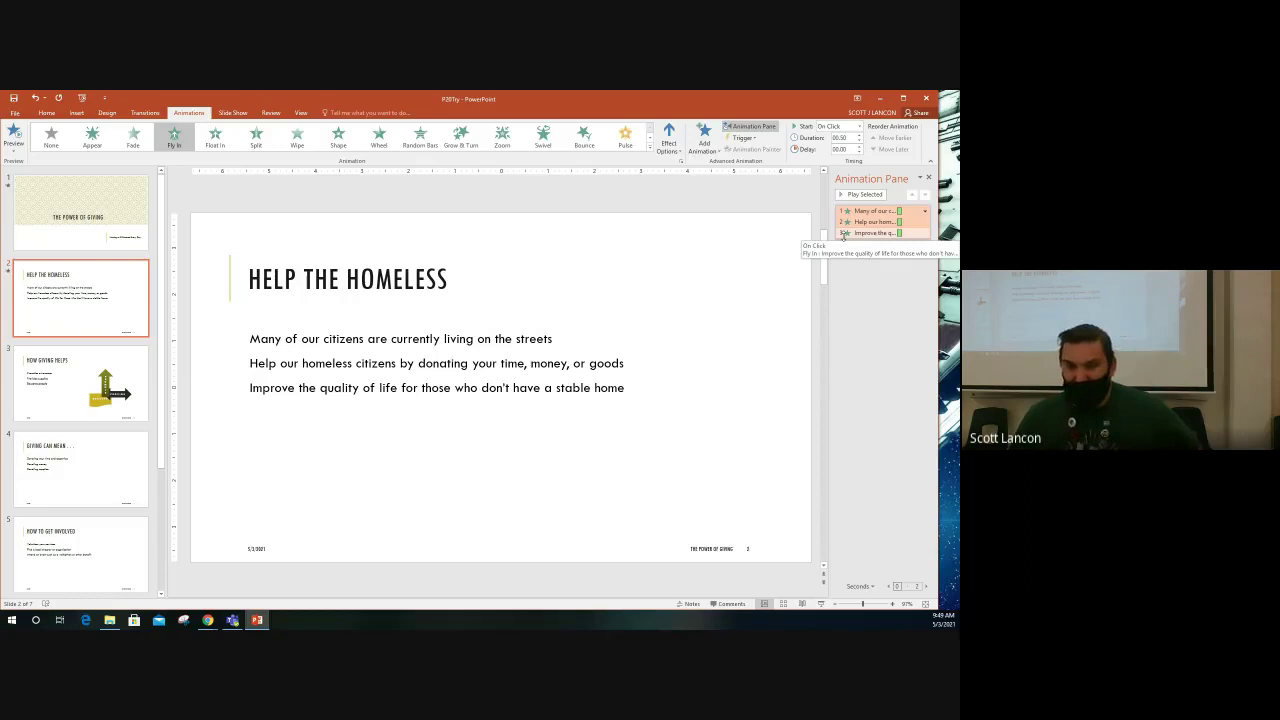
- Try the bottom-left and right directions on the body text, then settle on From Top
{"action": "left_click", "coordinate": [392, 339]}
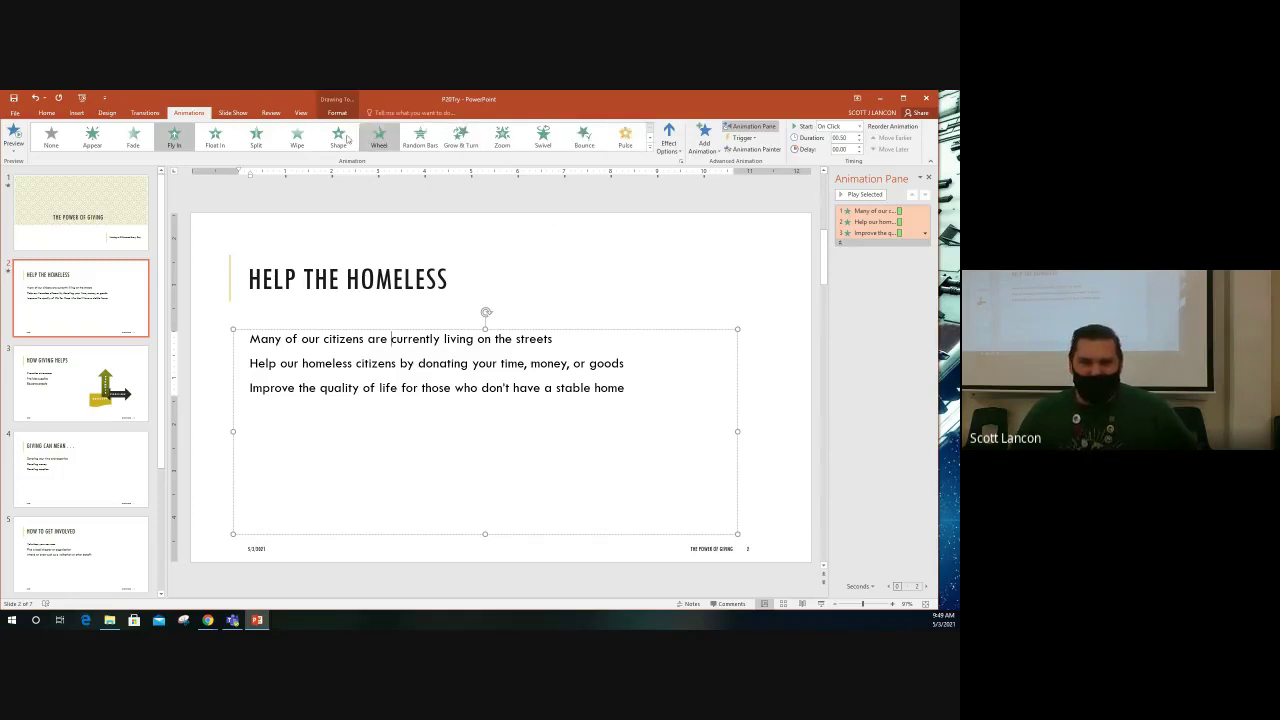
{"action": "left_click", "coordinate": [673, 152]}
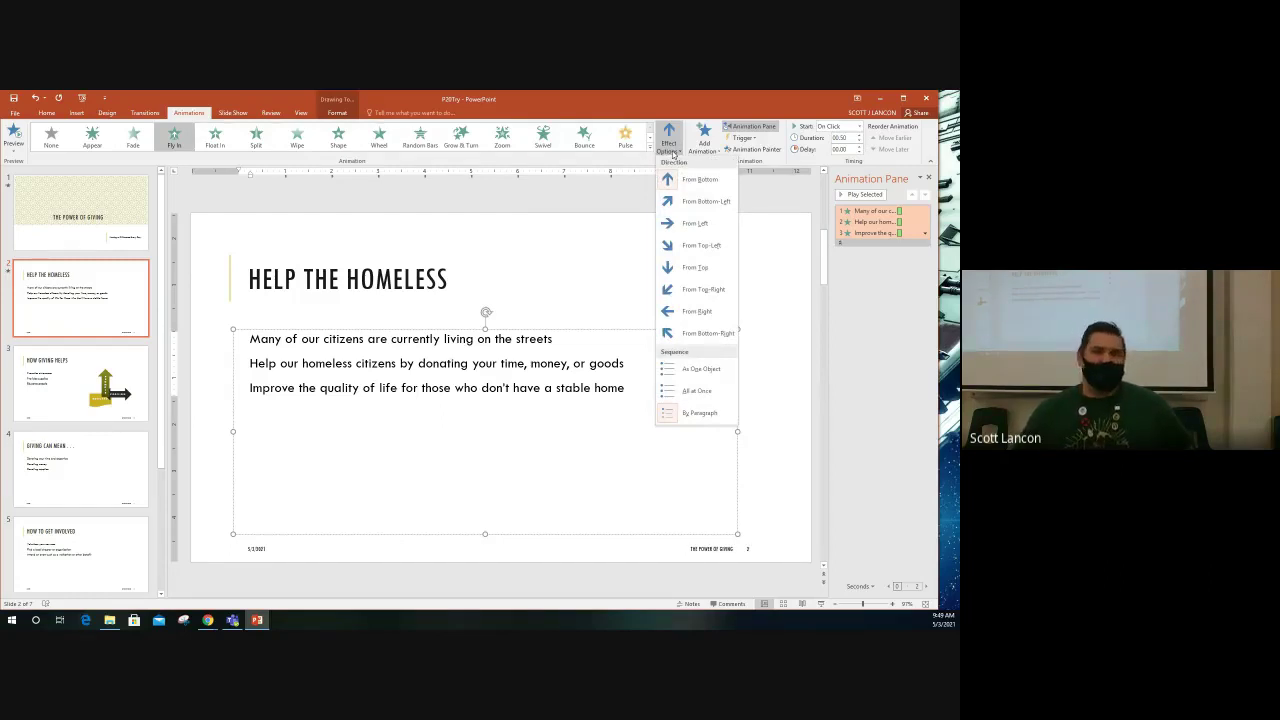
{"action": "left_click", "coordinate": [706, 205]}
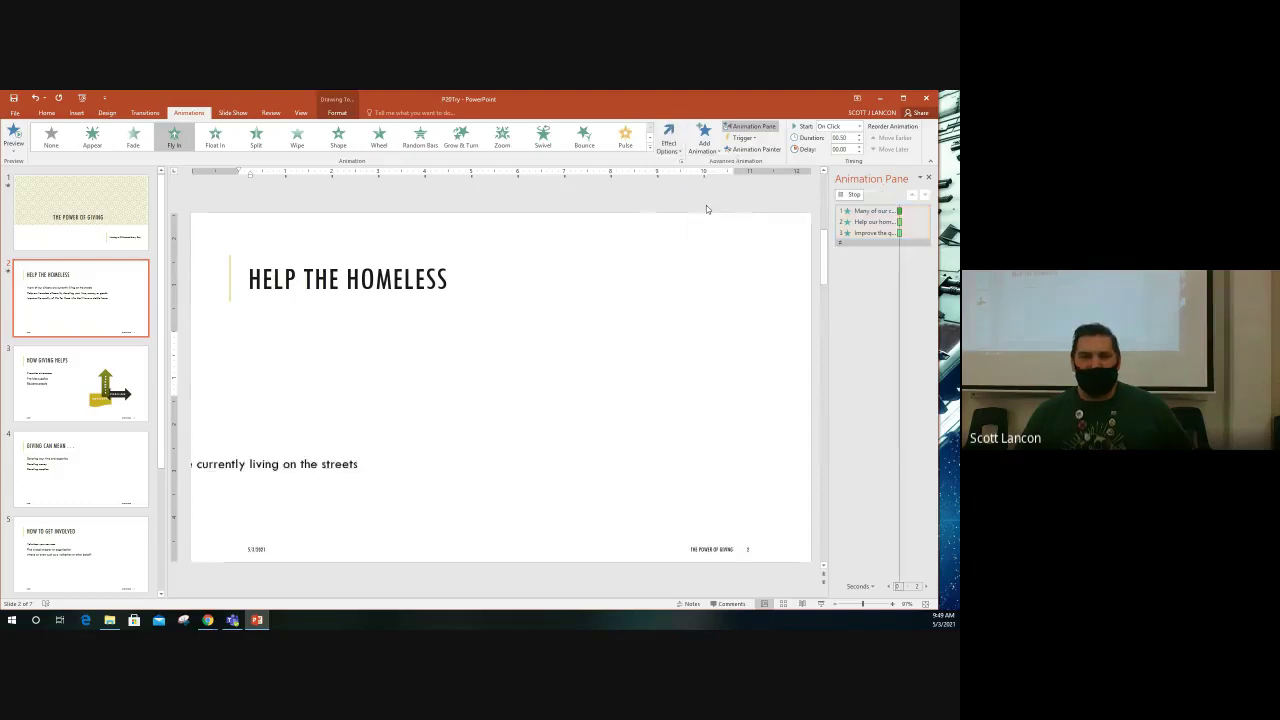
{"action": "left_click", "coordinate": [676, 151]}
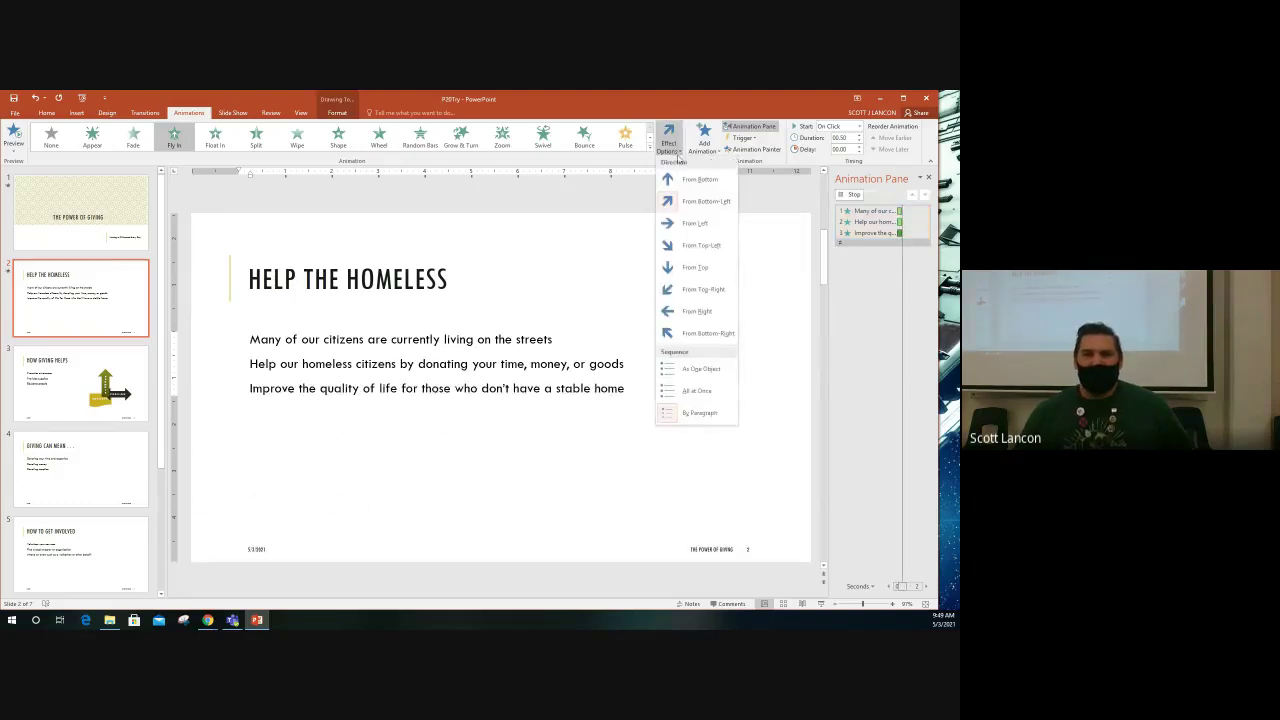
{"action": "left_click", "coordinate": [697, 311]}
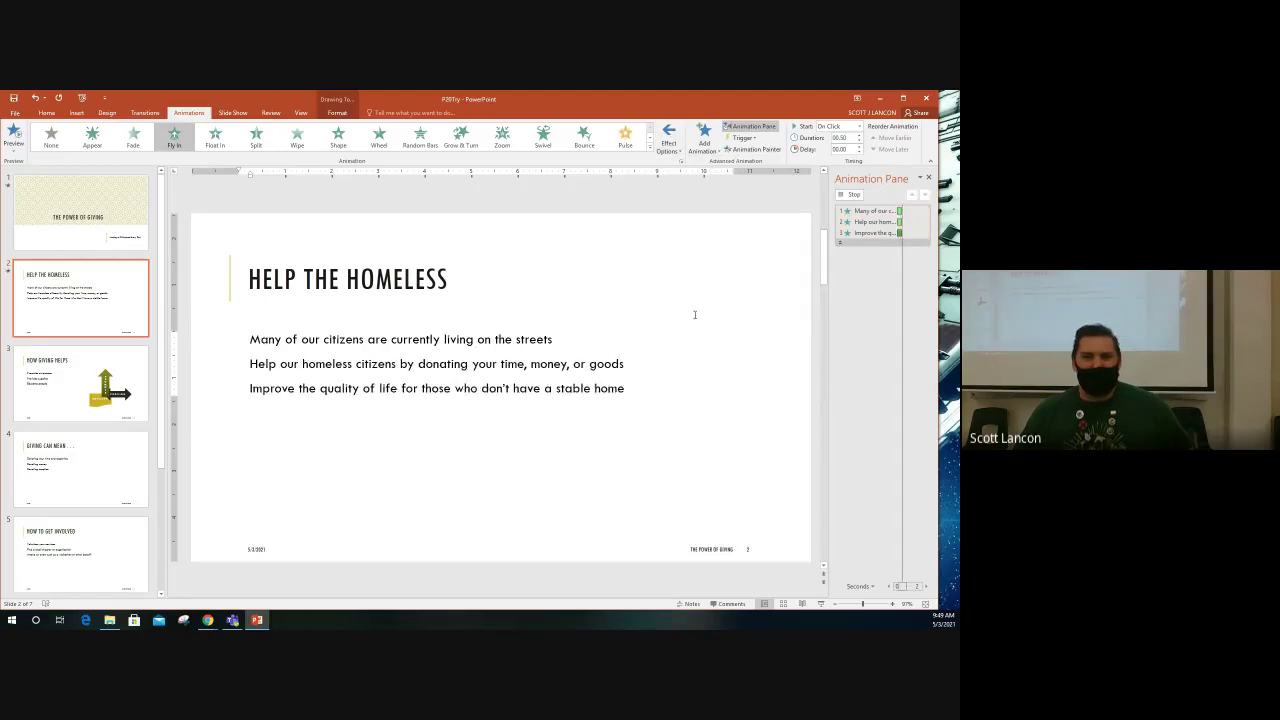
{"action": "left_click", "coordinate": [668, 140]}
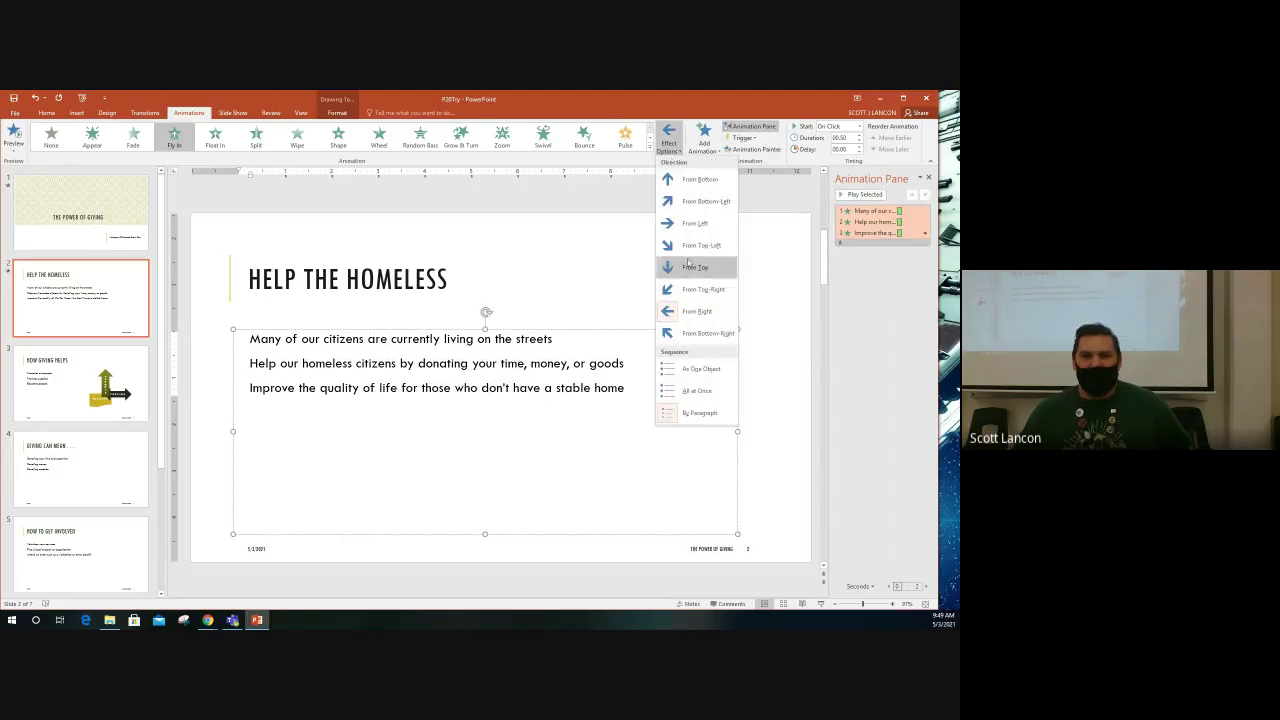
{"action": "left_click", "coordinate": [690, 268]}
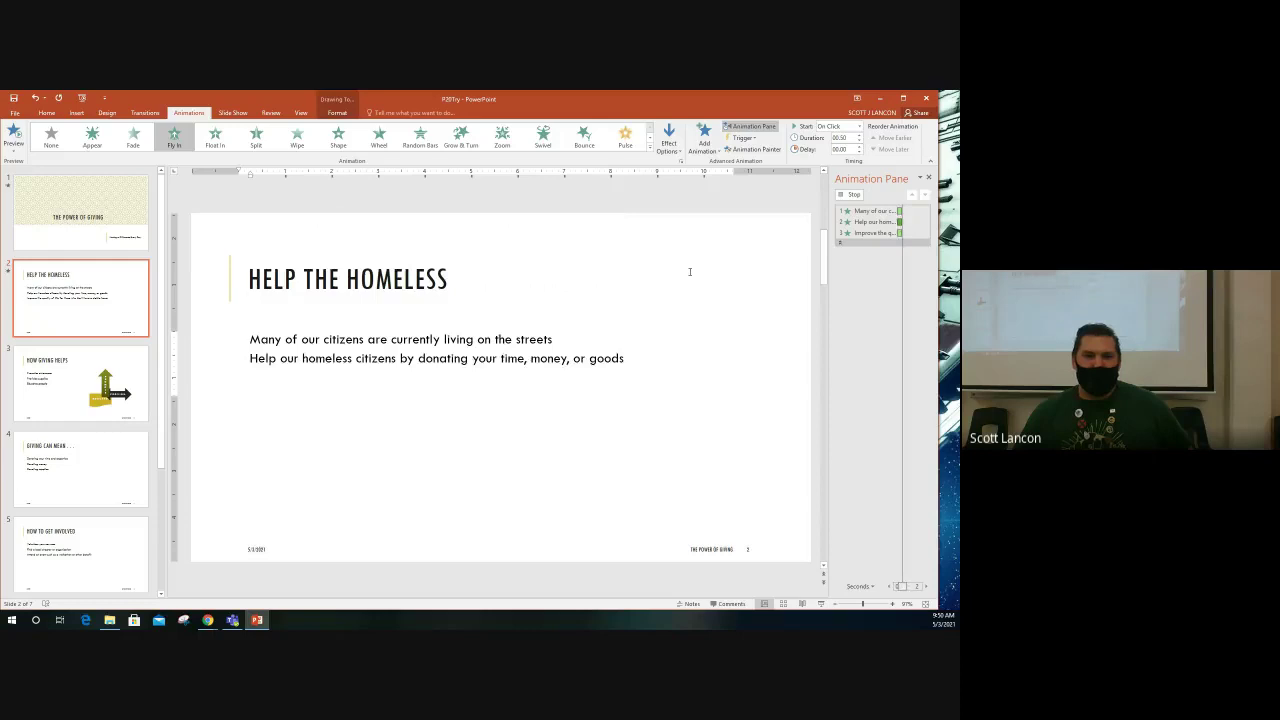
- Switch the body text sequence to As One Object, then All at Once
{"action": "left_click", "coordinate": [669, 145]}
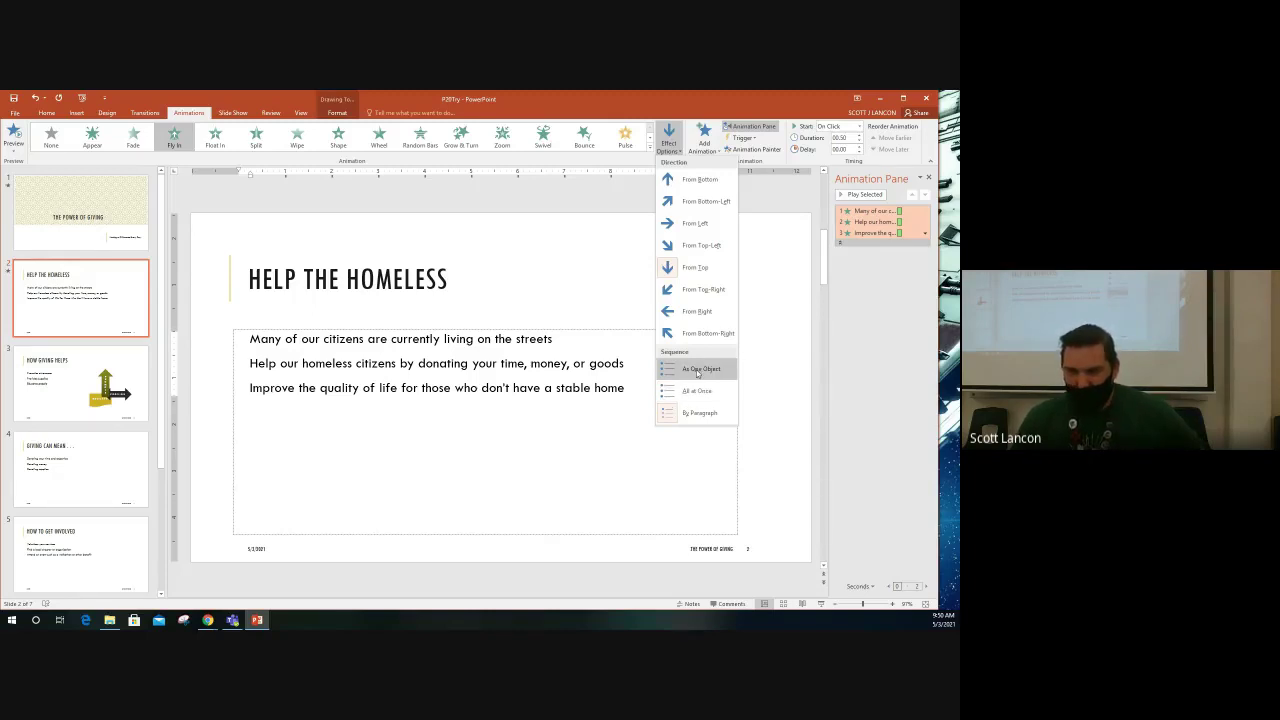
{"action": "left_click", "coordinate": [703, 370]}
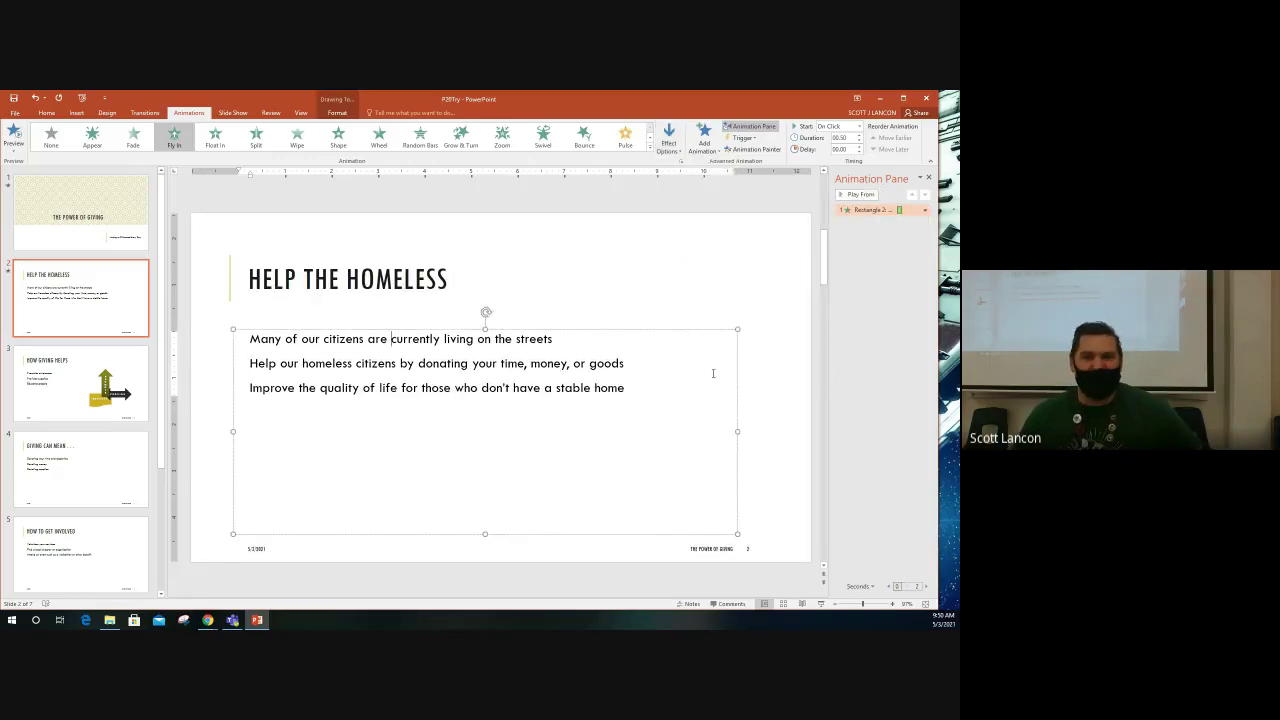
{"action": "left_click", "coordinate": [668, 140]}
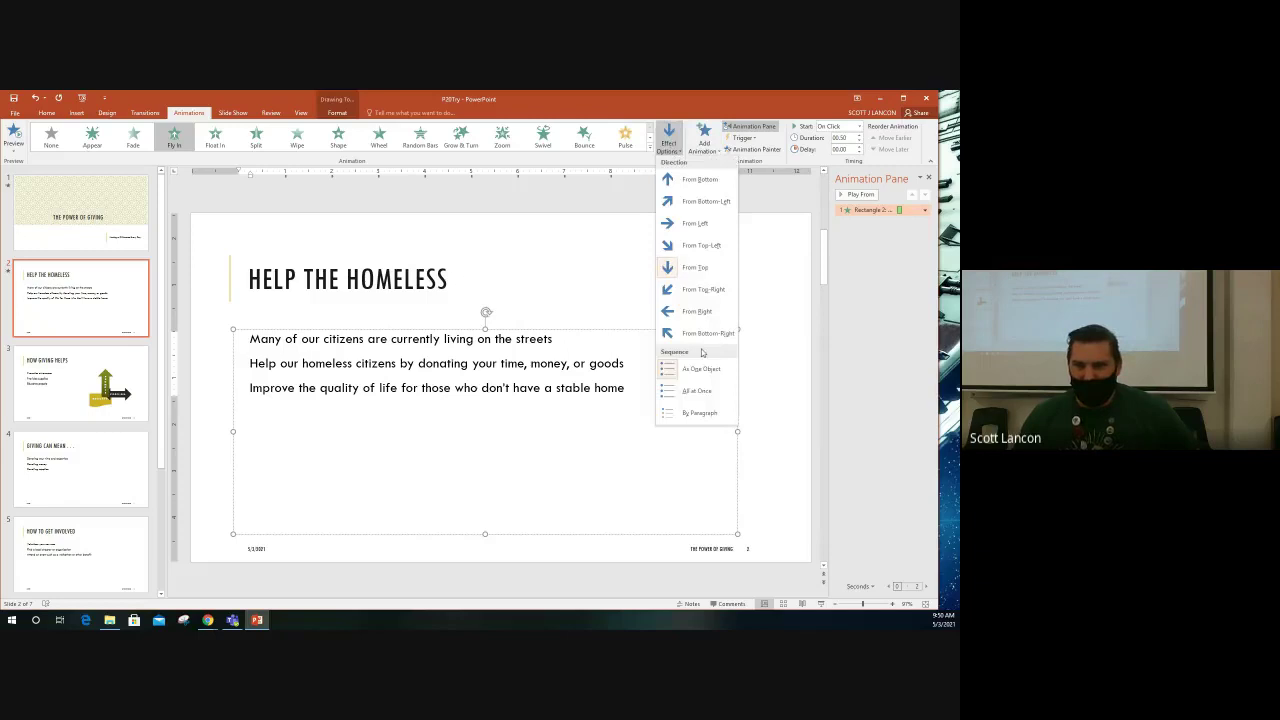
{"action": "left_click", "coordinate": [697, 390]}
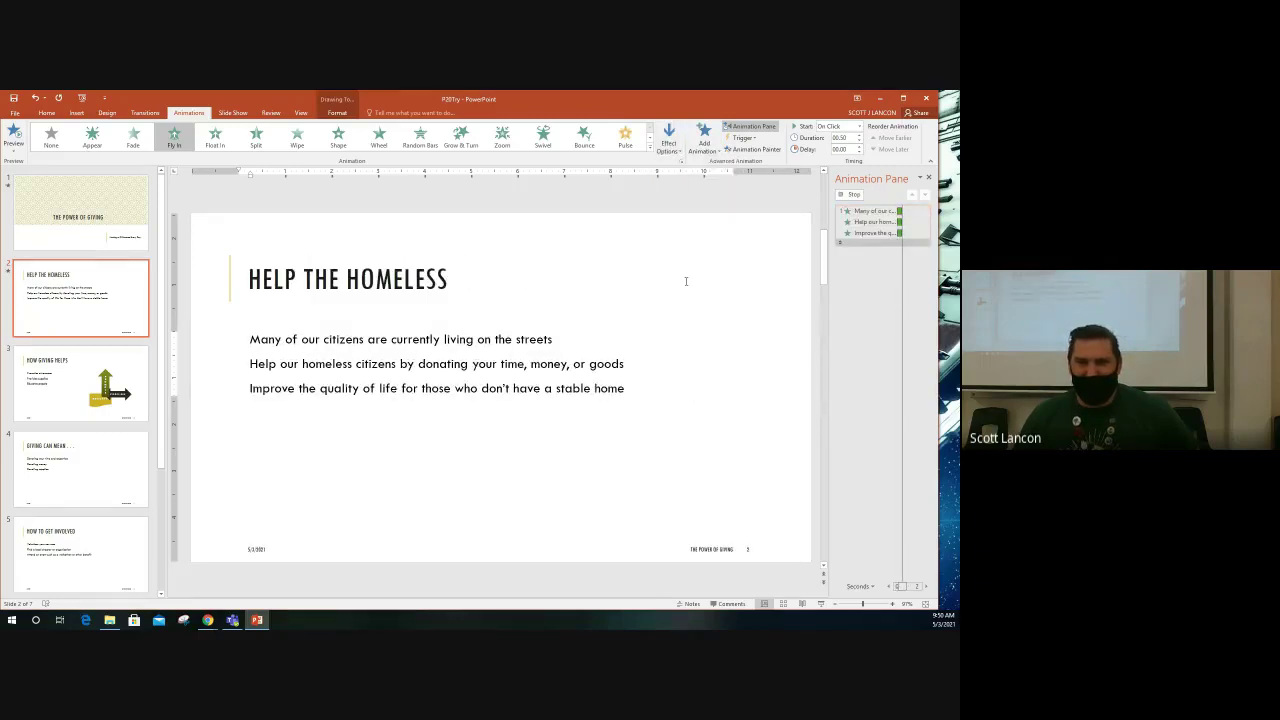
{"action": "left_click", "coordinate": [672, 150]}
- Make the bullets fly in By Paragraph From Left, then select the HELP THE HOMELESS title
{"action": "left_click", "coordinate": [702, 410]}
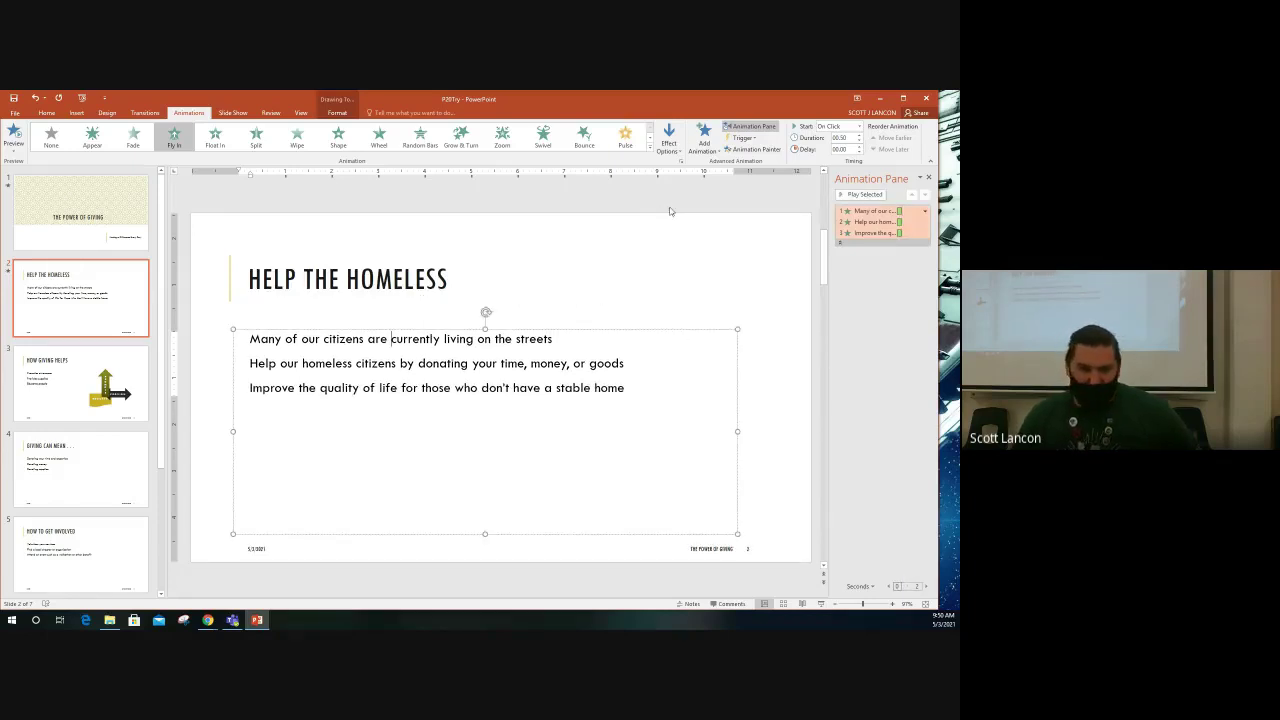
{"action": "left_click", "coordinate": [669, 142]}
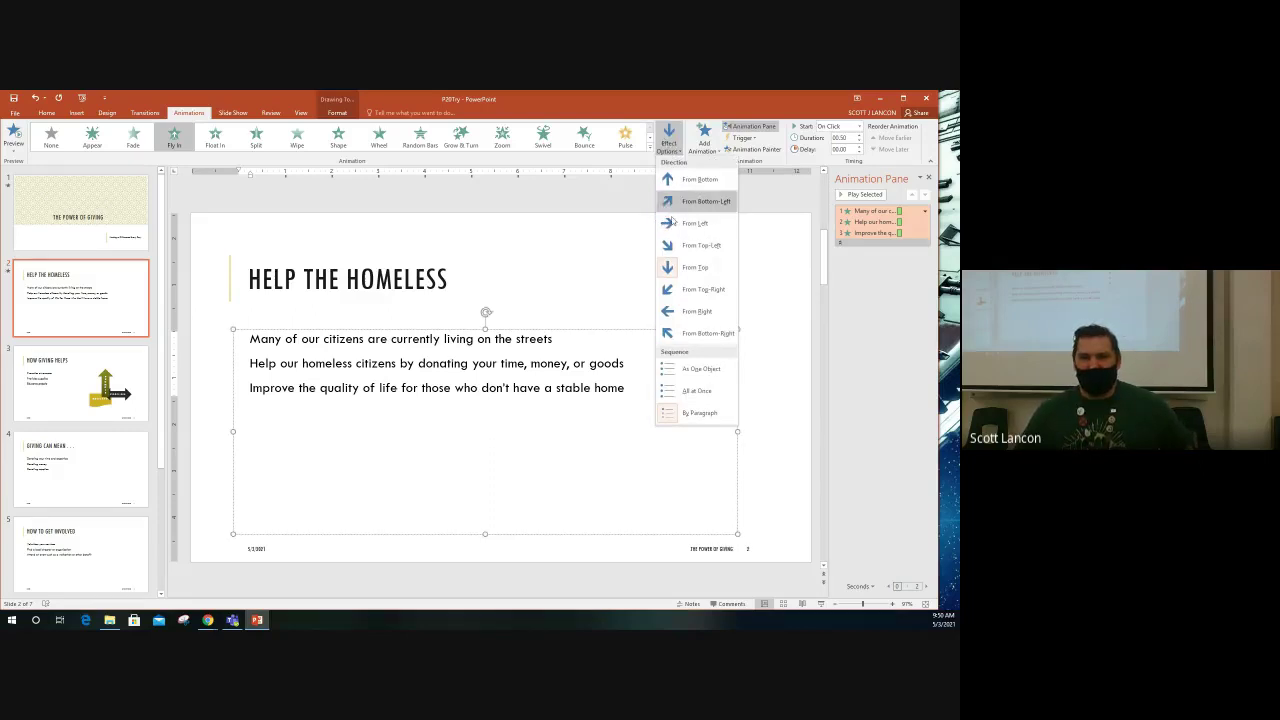
{"action": "left_click", "coordinate": [670, 223]}
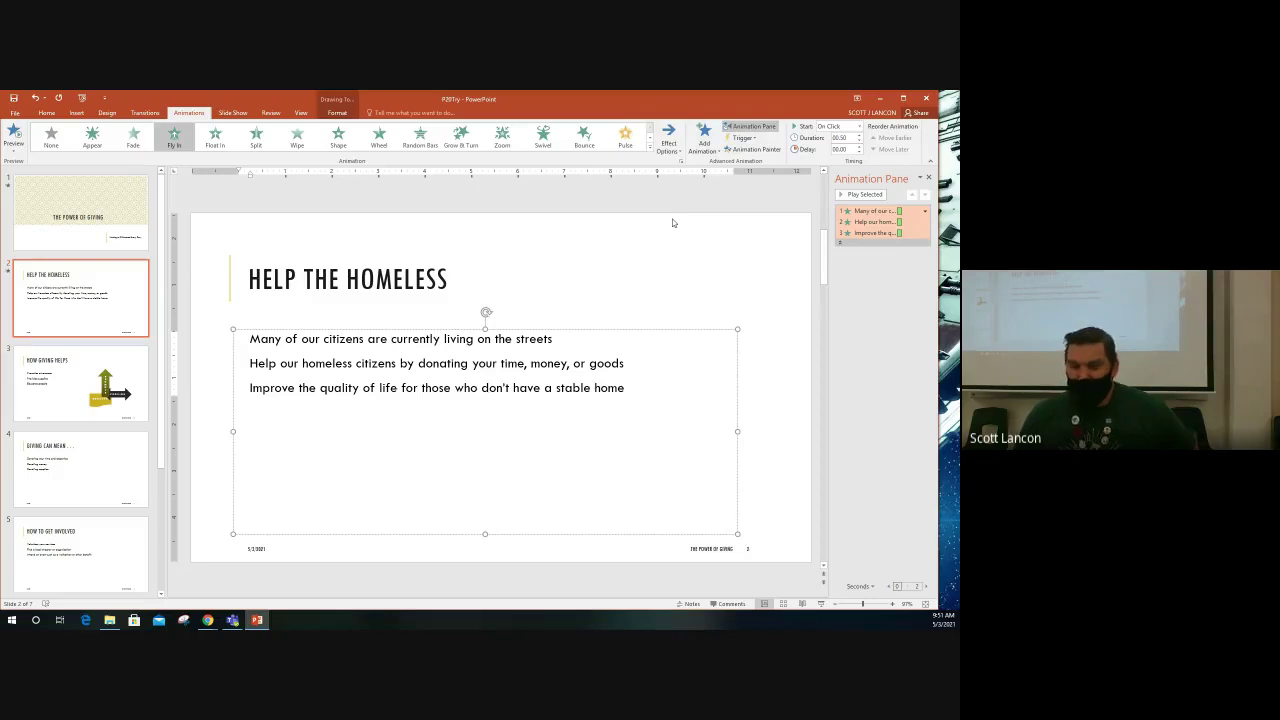
{"action": "left_click", "coordinate": [672, 148]}
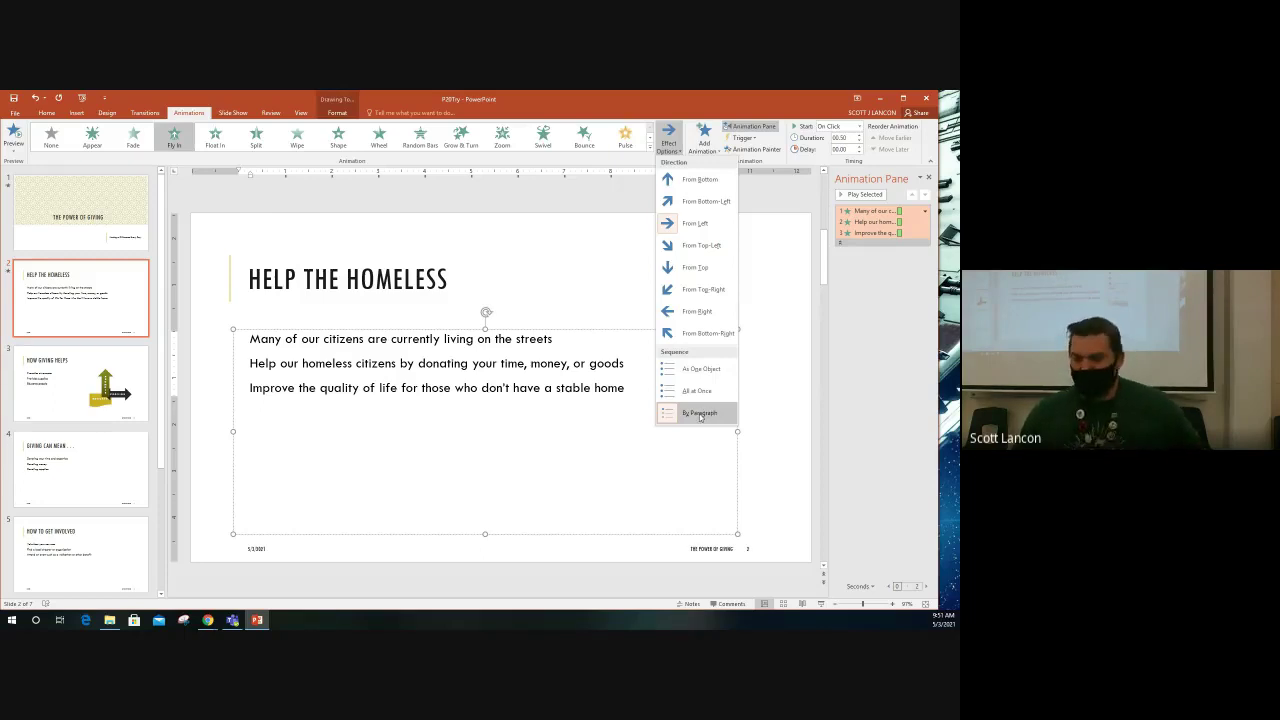
{"action": "left_click", "coordinate": [328, 270]}
{"action": "left_click", "coordinate": [328, 270]}
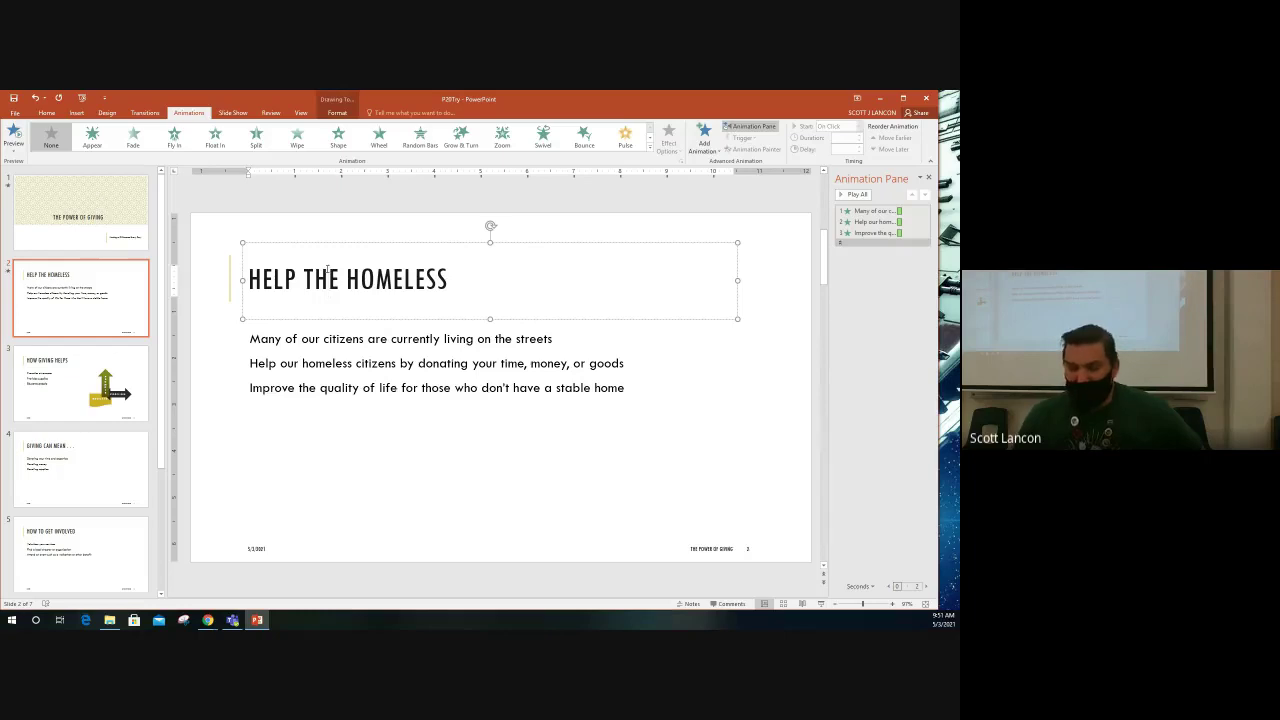
- Give the title a Float In entrance with the Float Down direction
{"action": "left_click", "coordinate": [212, 137]}
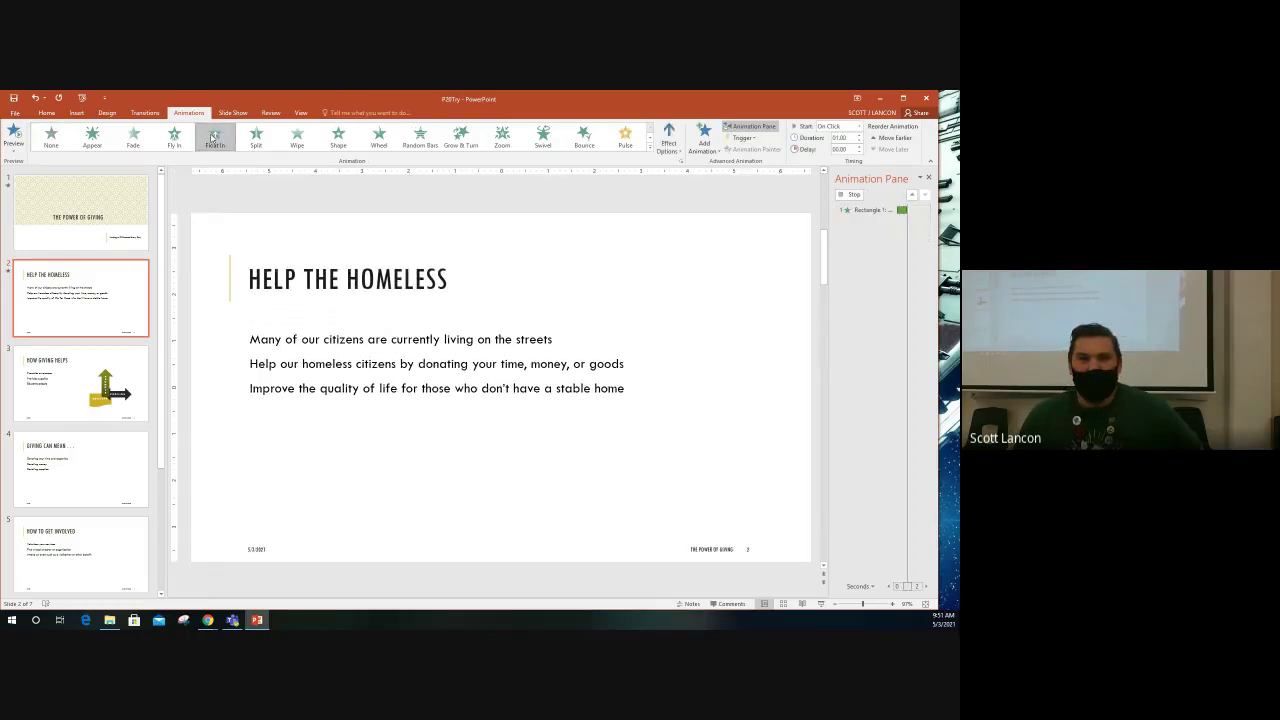
{"action": "left_click", "coordinate": [669, 146]}
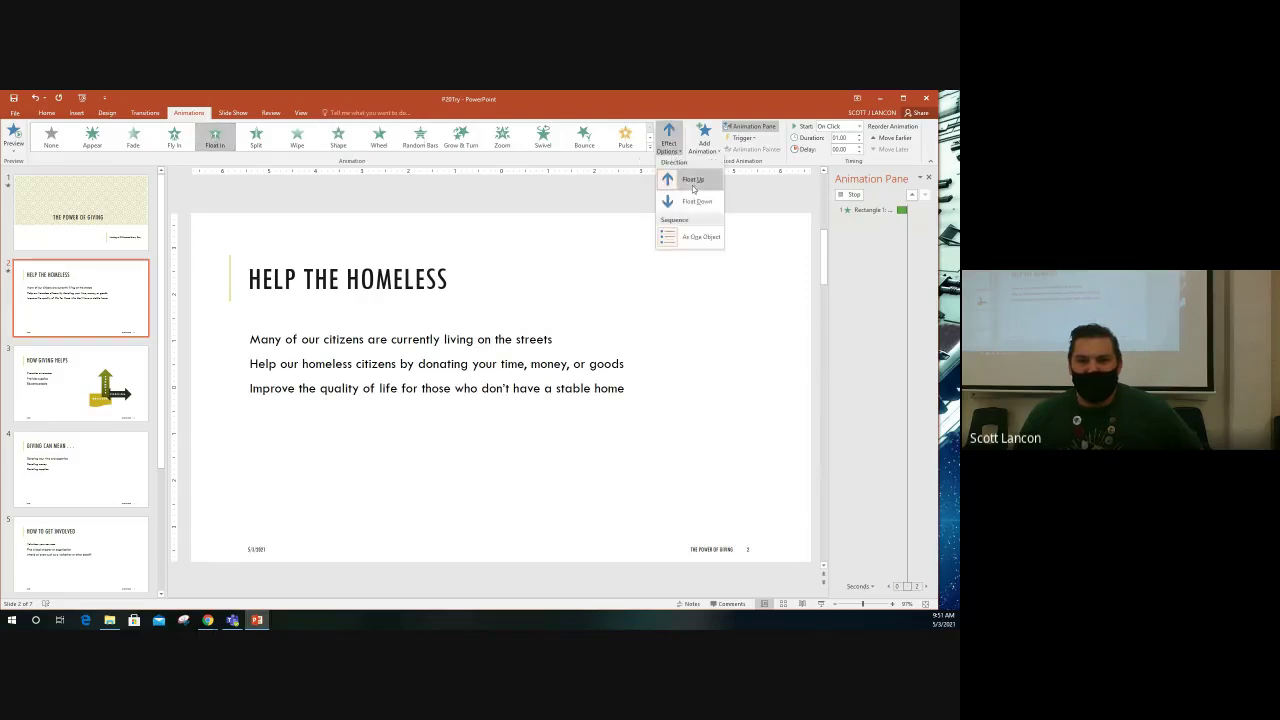
{"action": "left_click", "coordinate": [696, 202]}
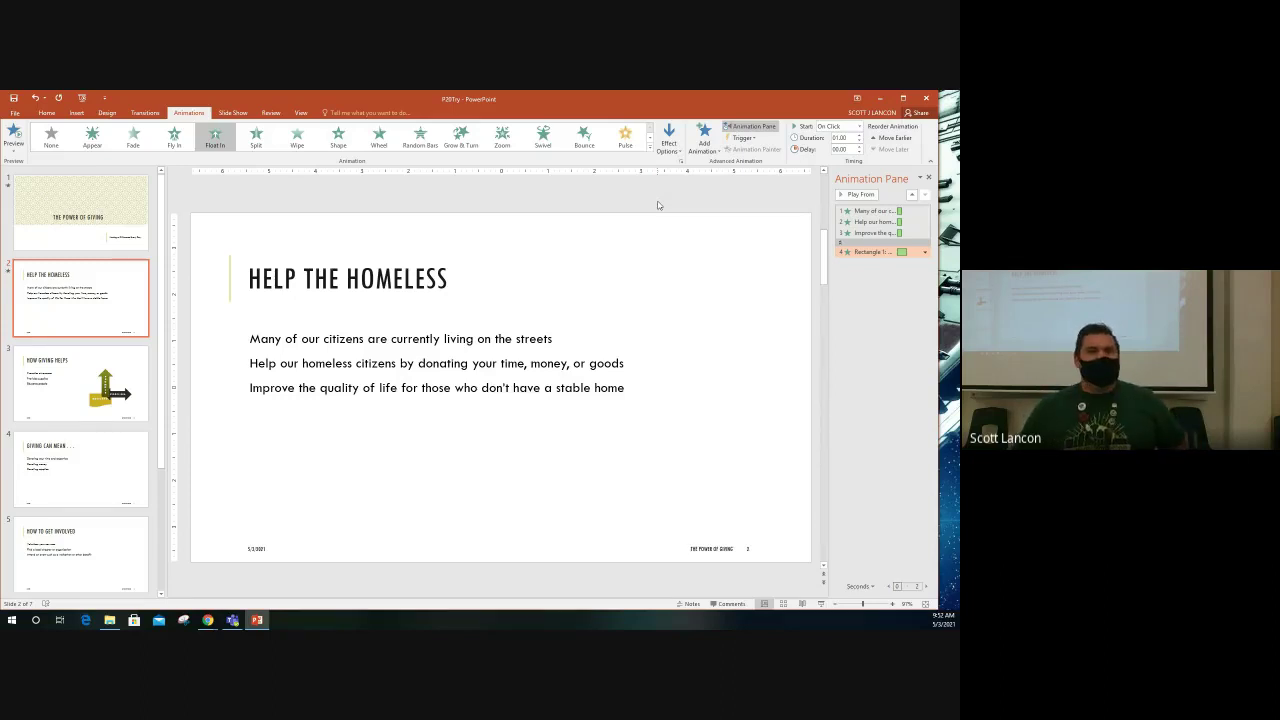
{"action": "left_click", "coordinate": [820, 604]}
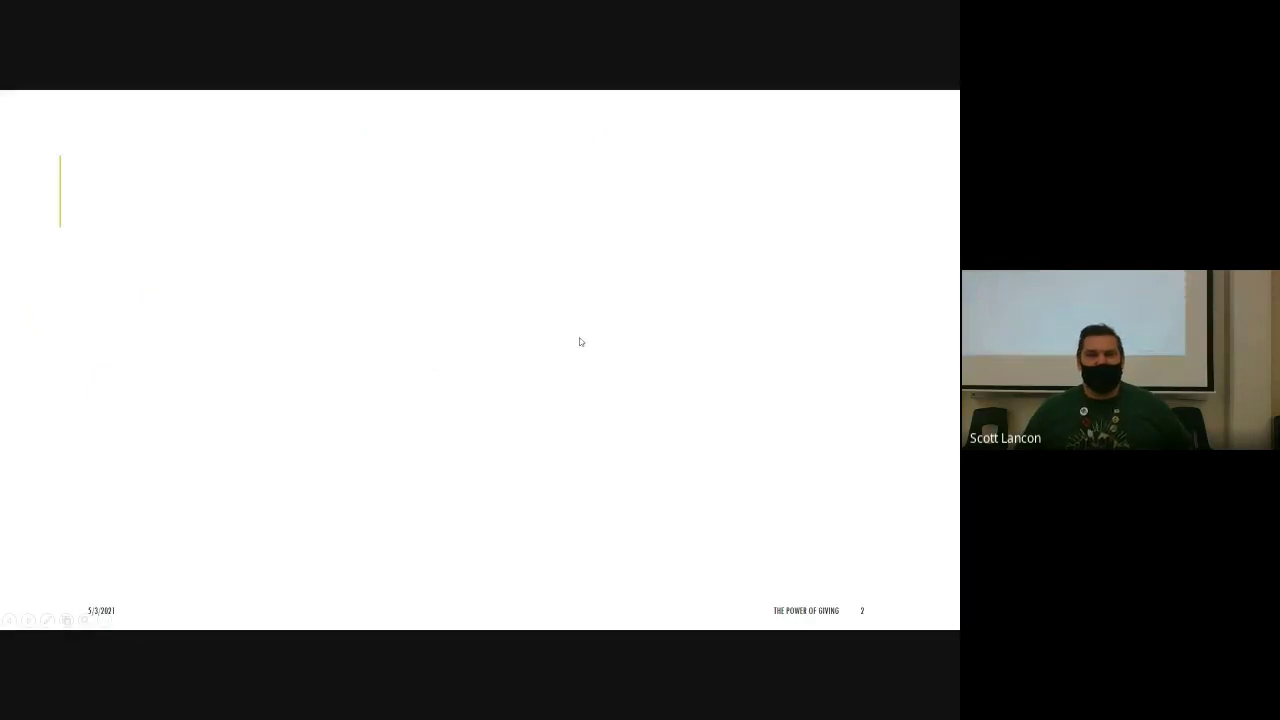
{"action": "left_click", "coordinate": [578, 342]}
{"action": "left_click", "coordinate": [578, 342]}
{"action": "left_click", "coordinate": [578, 342]}
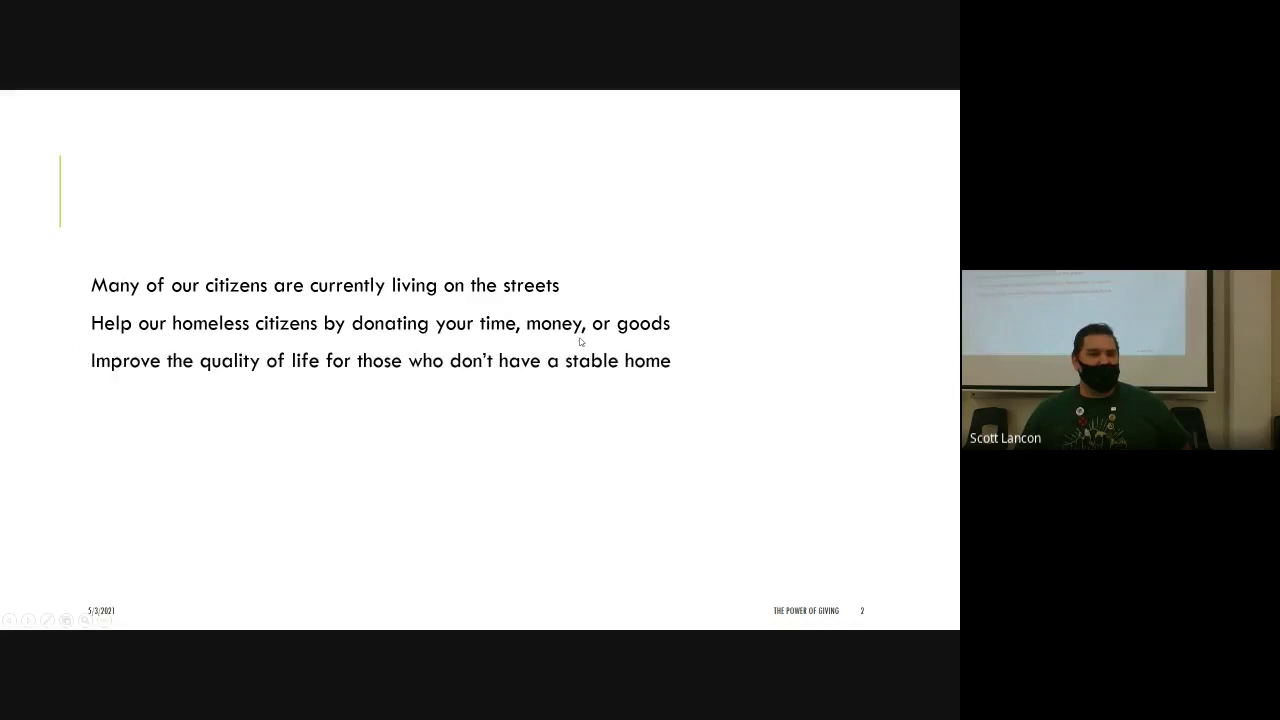
{"action": "left_click", "coordinate": [578, 342]}
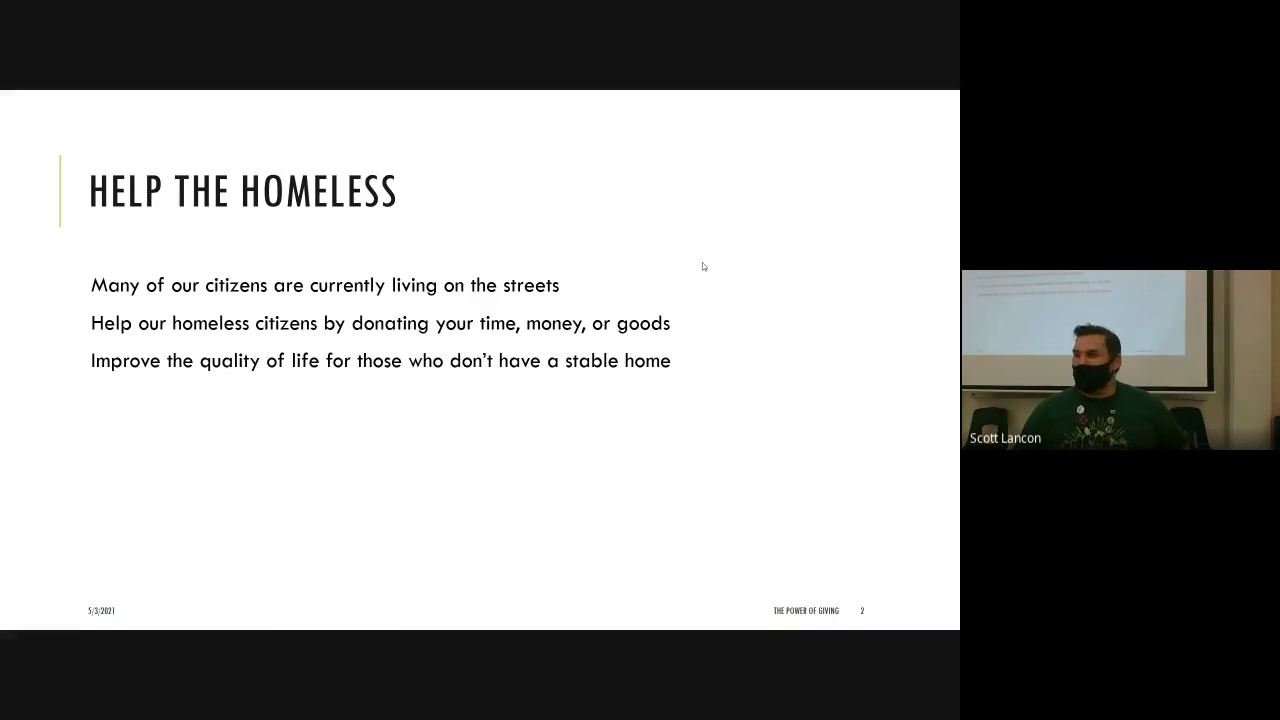
{"action": "right_click", "coordinate": [505, 322]}
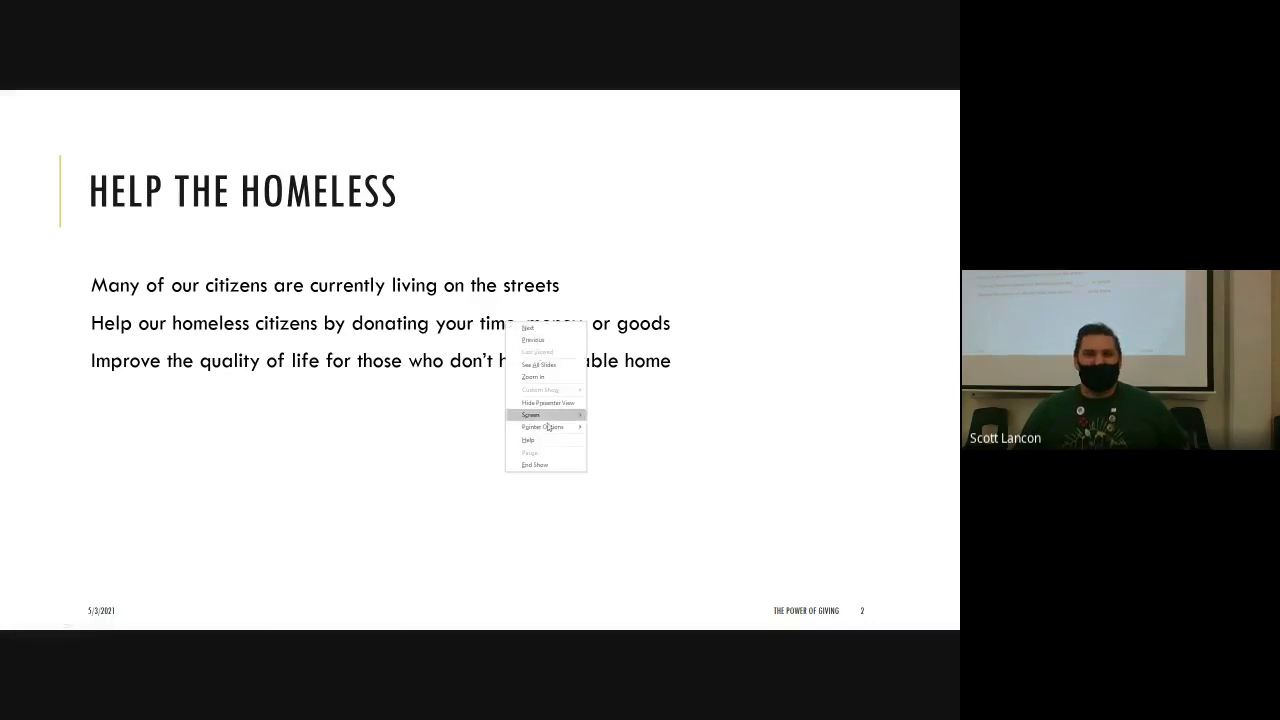
{"action": "left_click", "coordinate": [538, 464]}
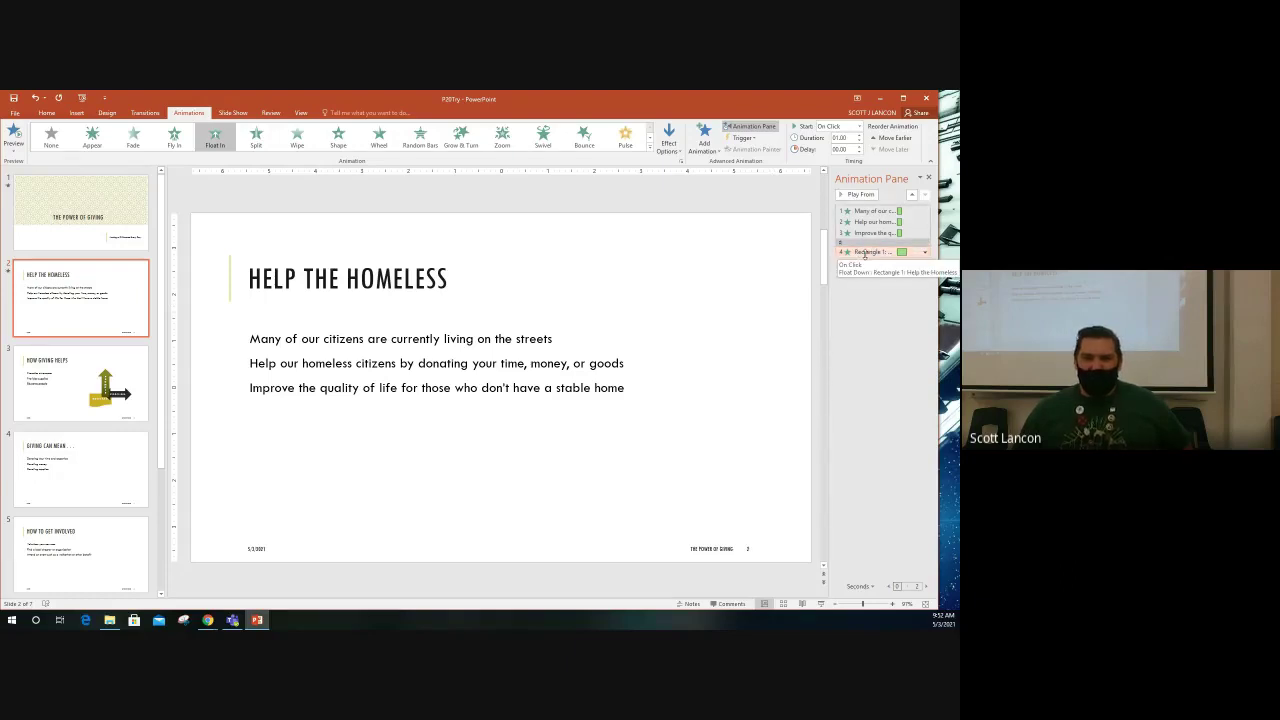
- Select the title's animation entry and drag it toward the top of the Animation Pane
{"action": "left_click", "coordinate": [425, 279]}
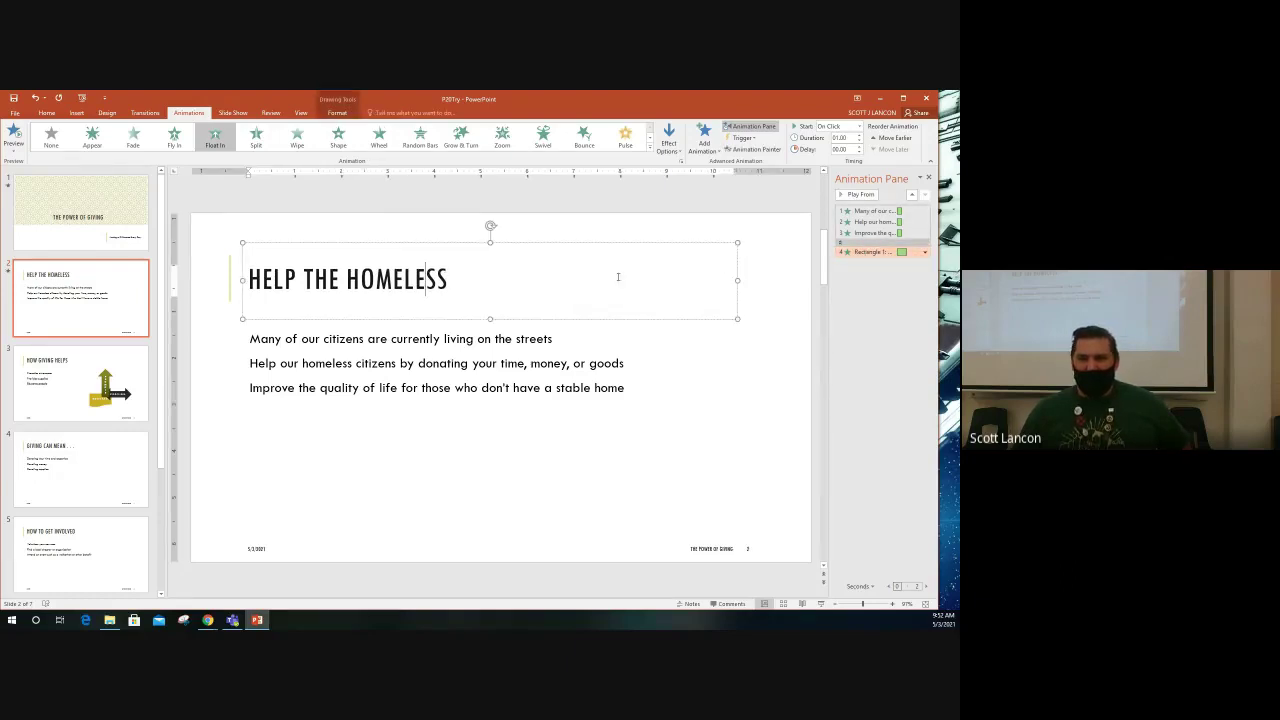
{"action": "left_click_drag", "start_coordinate": [854, 256], "coordinate": [848, 222]}
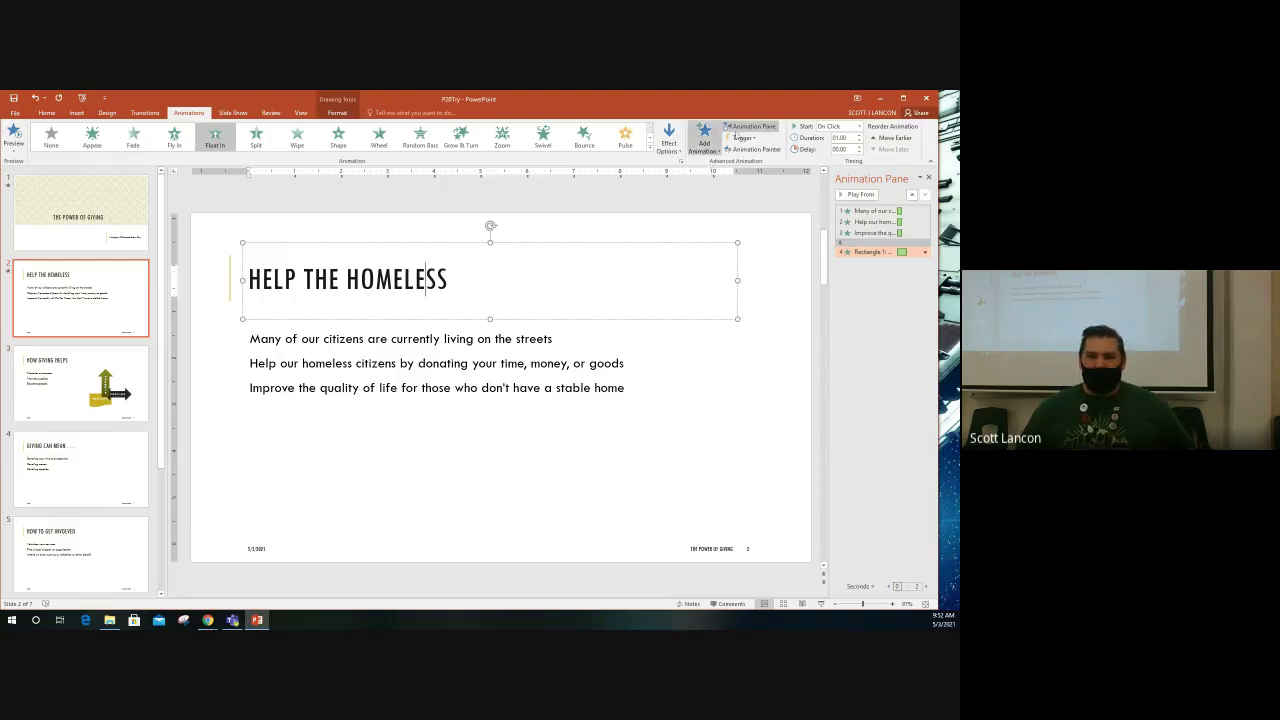
{"action": "left_click", "coordinate": [867, 253]}
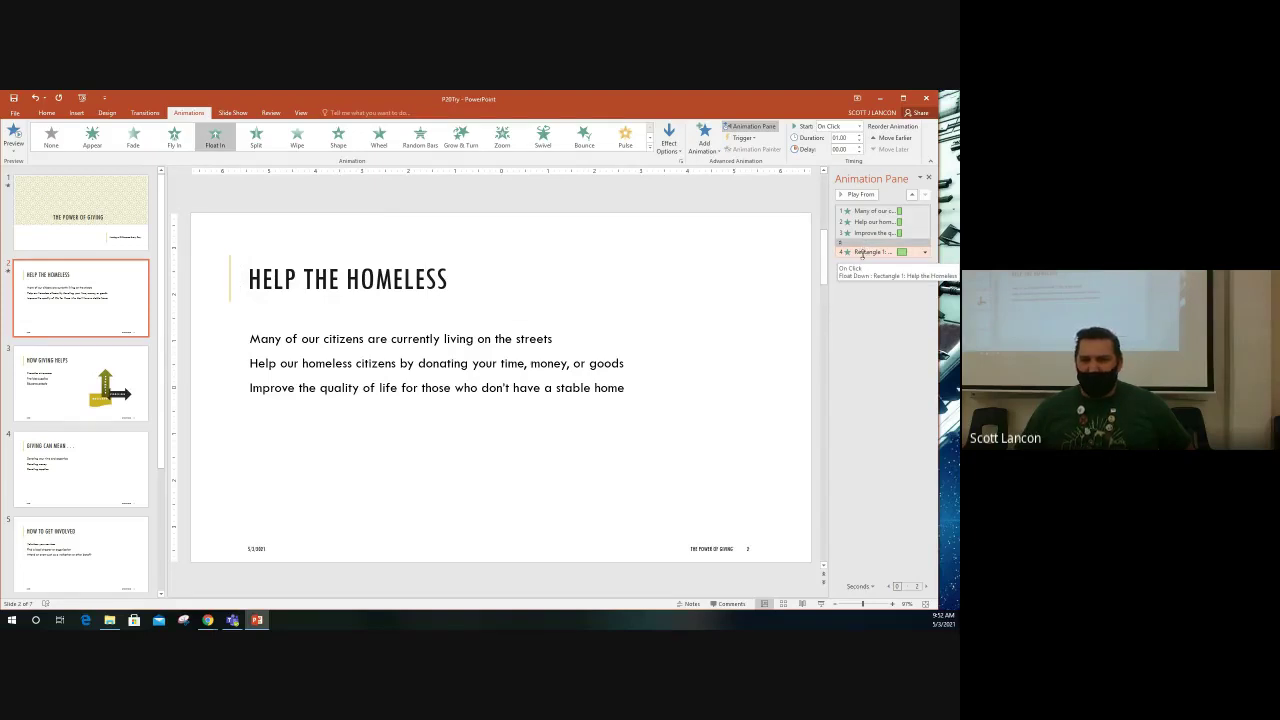
{"action": "left_click_drag", "start_coordinate": [864, 257], "coordinate": [875, 221]}
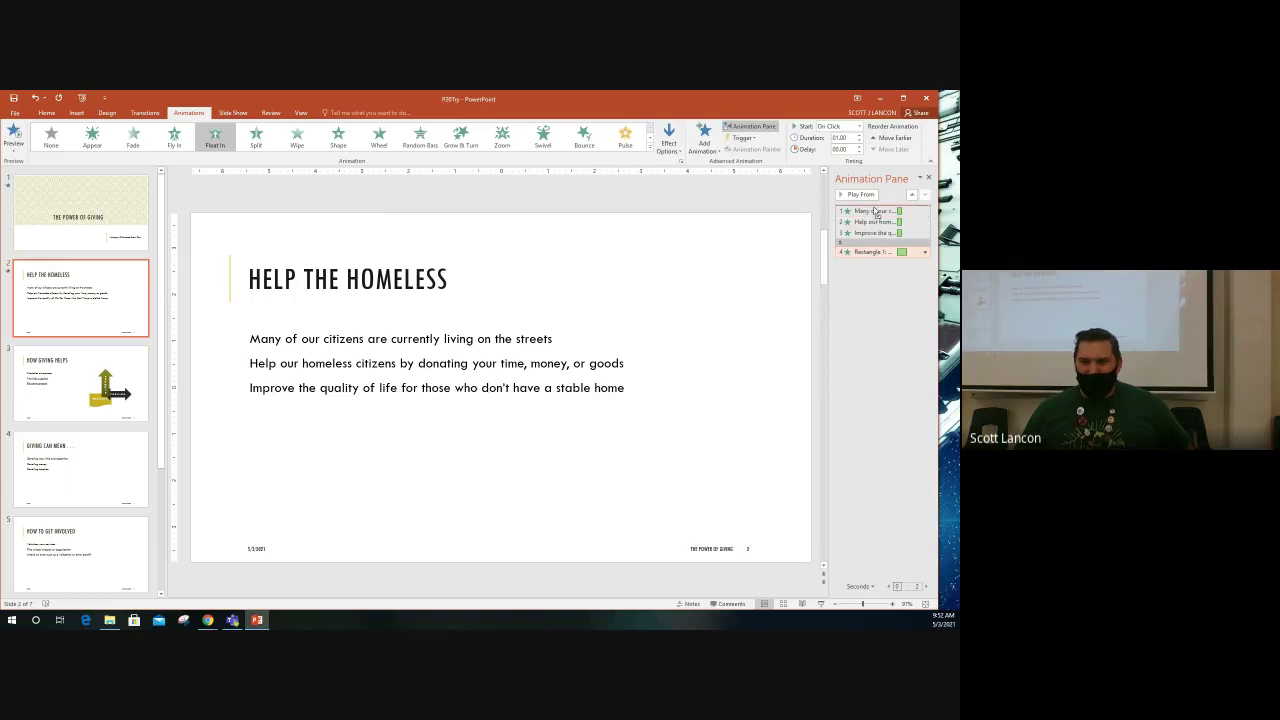
{"action": "mouse_move", "coordinate": [875, 221]}
{"action": "left_mouse_down"}
{"action": "mouse_move", "coordinate": [876, 209]}
{"action": "mouse_move", "coordinate": [885, 280]}
{"action": "left_mouse_up"}
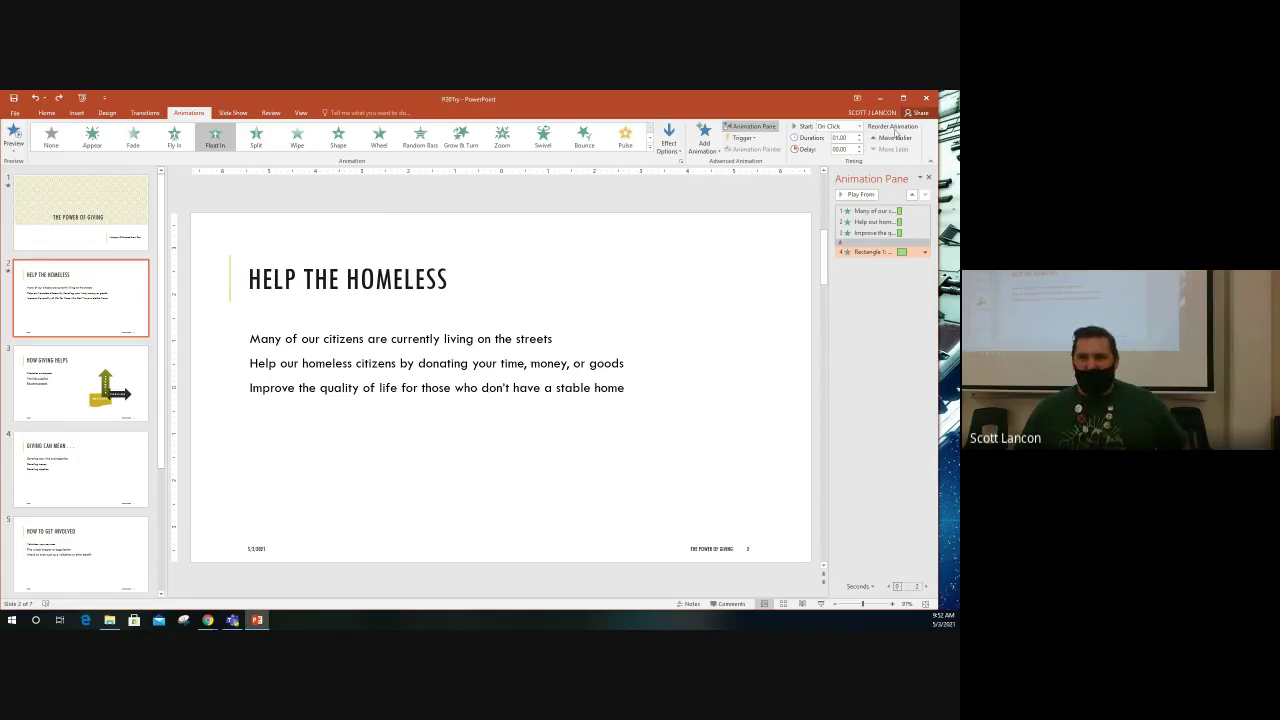
- Use the reorder arrows to place the title animation first, ahead of the three bullets
{"action": "left_click", "coordinate": [895, 140]}
{"action": "left_click", "coordinate": [895, 140]}
{"action": "left_click", "coordinate": [895, 140]}
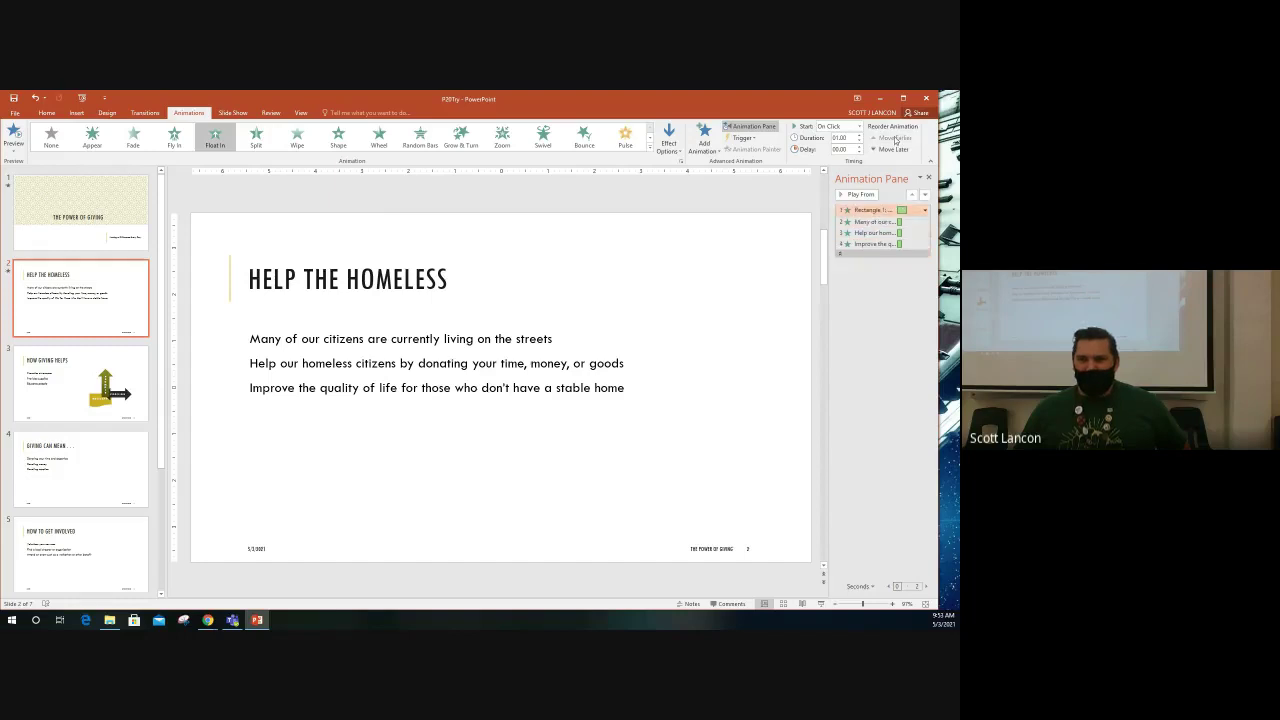
{"action": "left_click", "coordinate": [925, 195]}
{"action": "left_click", "coordinate": [925, 195]}
{"action": "left_click", "coordinate": [911, 195]}
{"action": "left_click", "coordinate": [911, 195]}
{"action": "left_click", "coordinate": [926, 195]}
{"action": "left_click", "coordinate": [926, 195]}
{"action": "left_click", "coordinate": [912, 195]}
{"action": "left_click", "coordinate": [912, 195]}
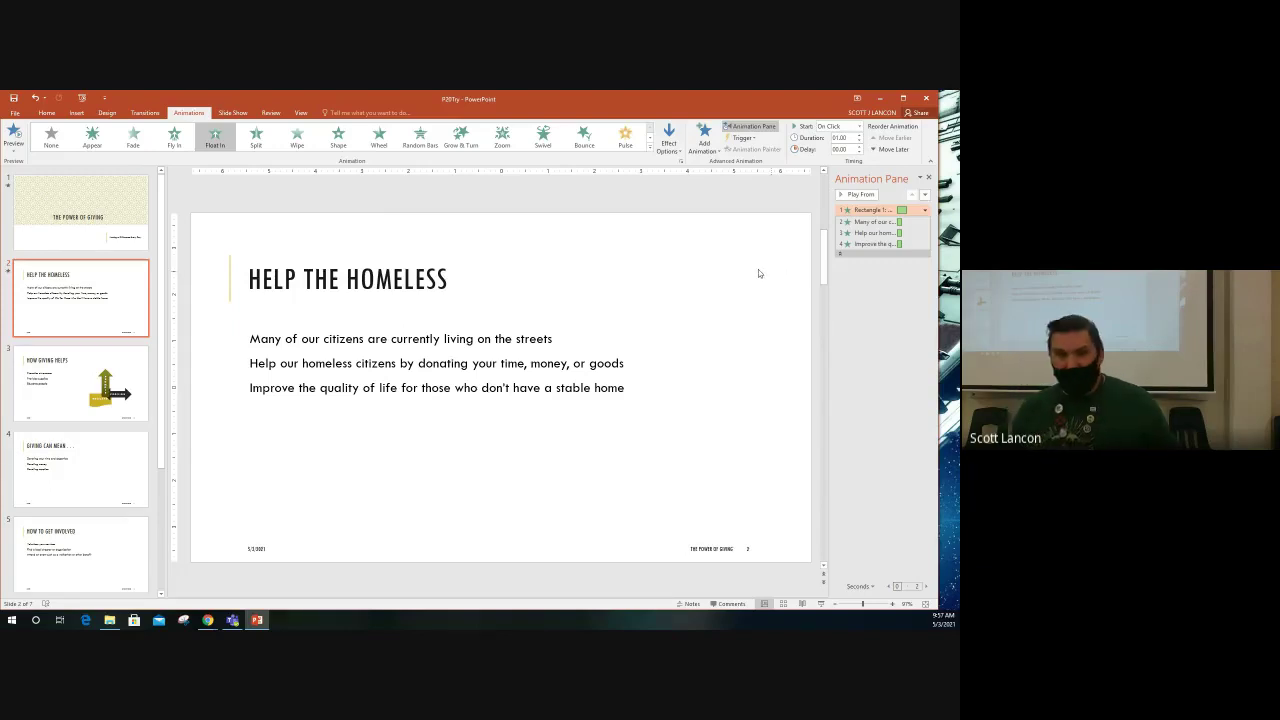
- Run the slide show from slide 2, advance one slide, and end the show
{"action": "left_click", "coordinate": [820, 605]}
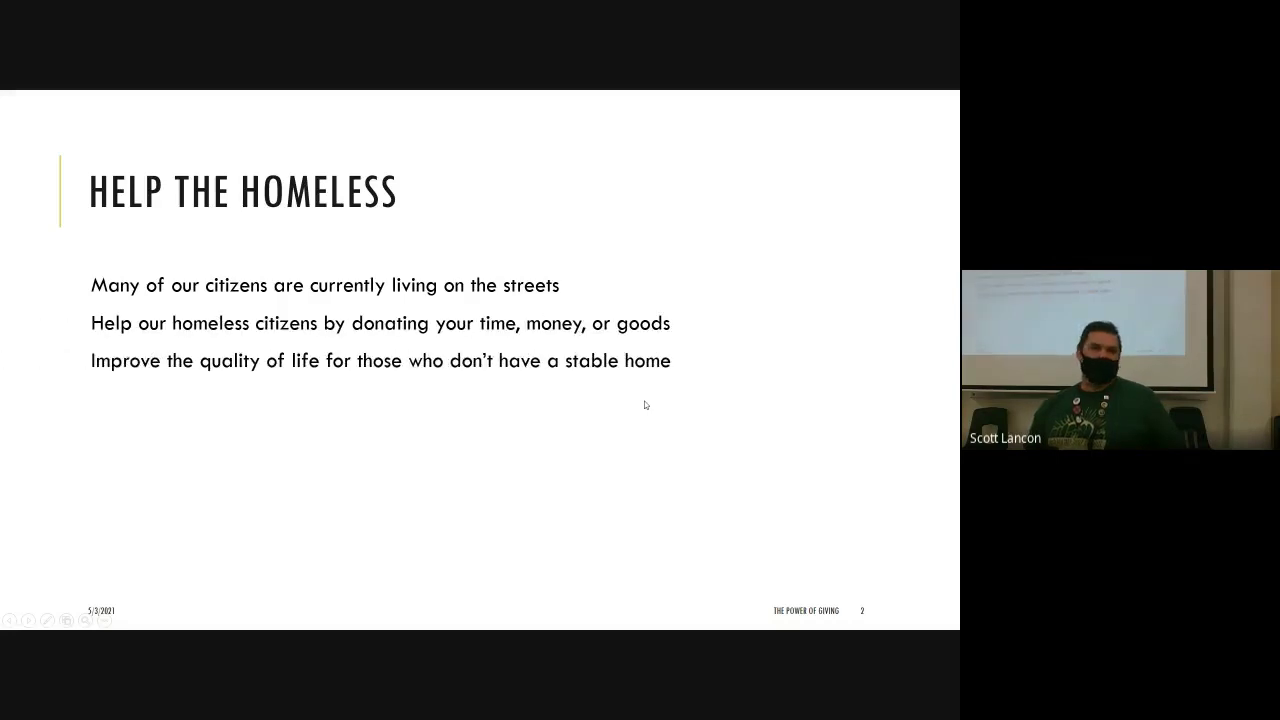
{"action": "left_click", "coordinate": [645, 405]}
{"action": "right_click", "coordinate": [646, 401]}
{"action": "left_click", "coordinate": [686, 546]}
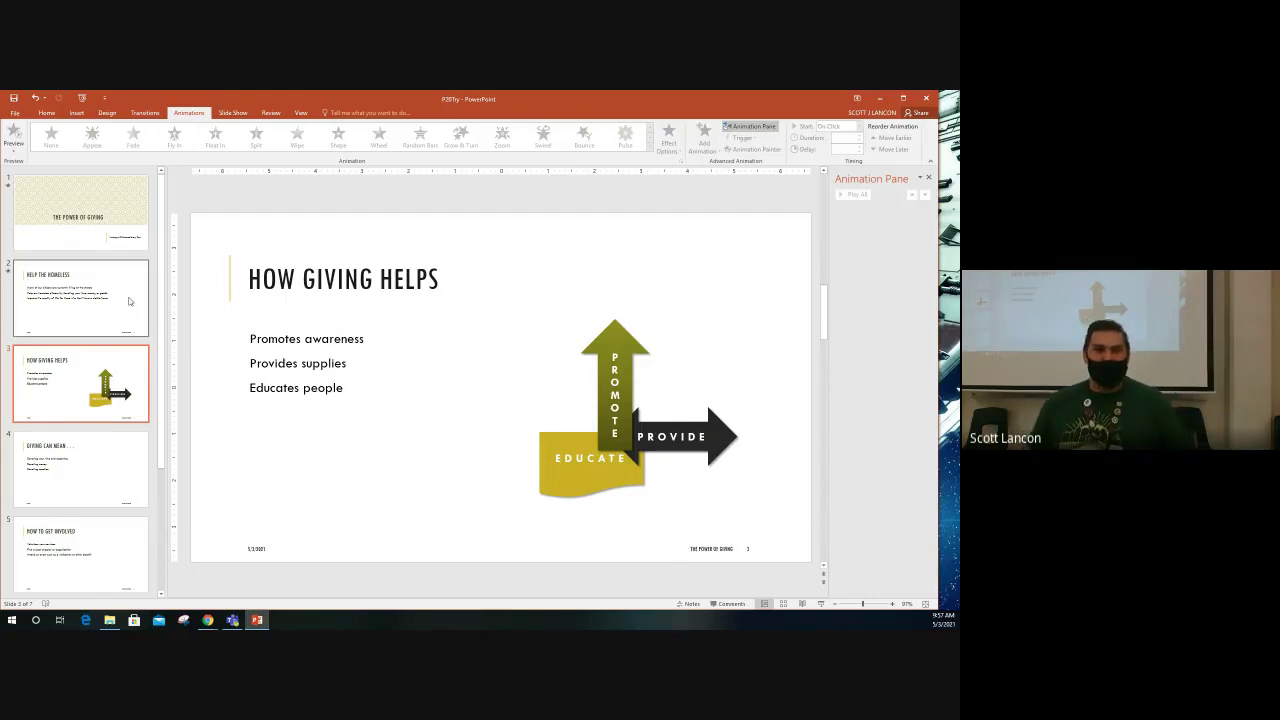
- Return to slide 2 and select the Rectangle 1 title animation in the Animation Pane
{"action": "left_click", "coordinate": [80, 291]}
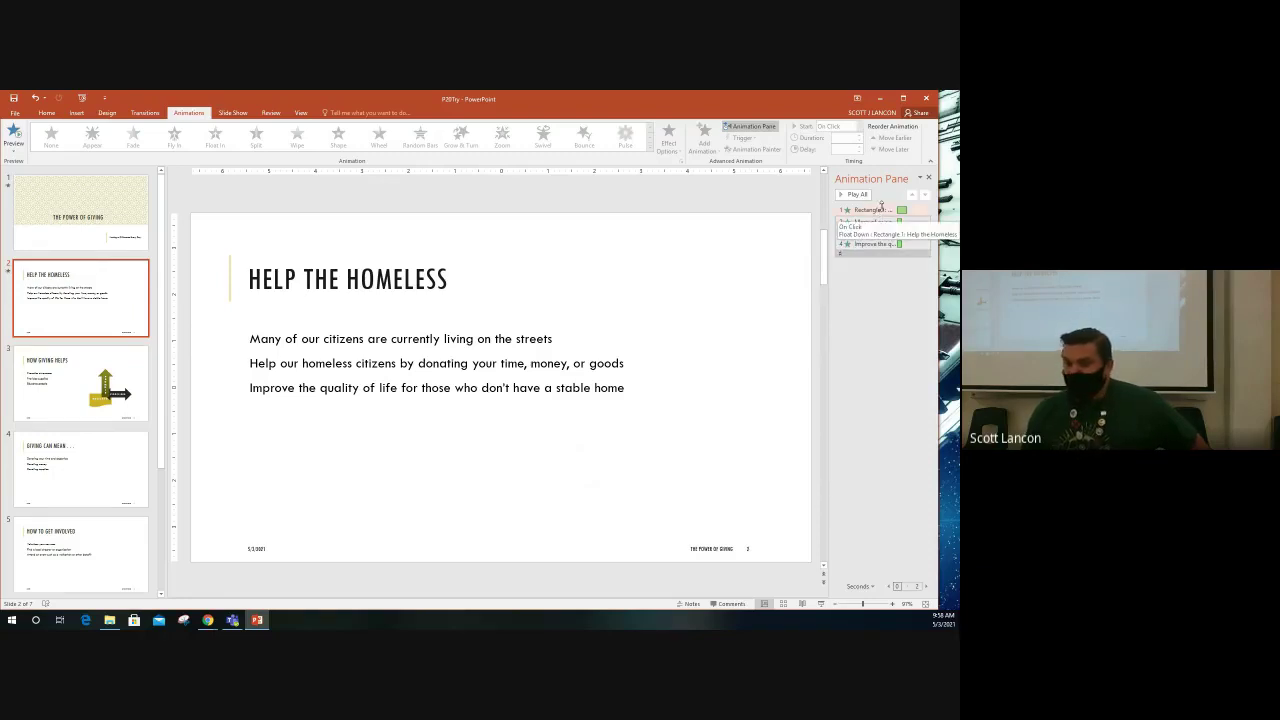
{"action": "left_click", "coordinate": [857, 210]}
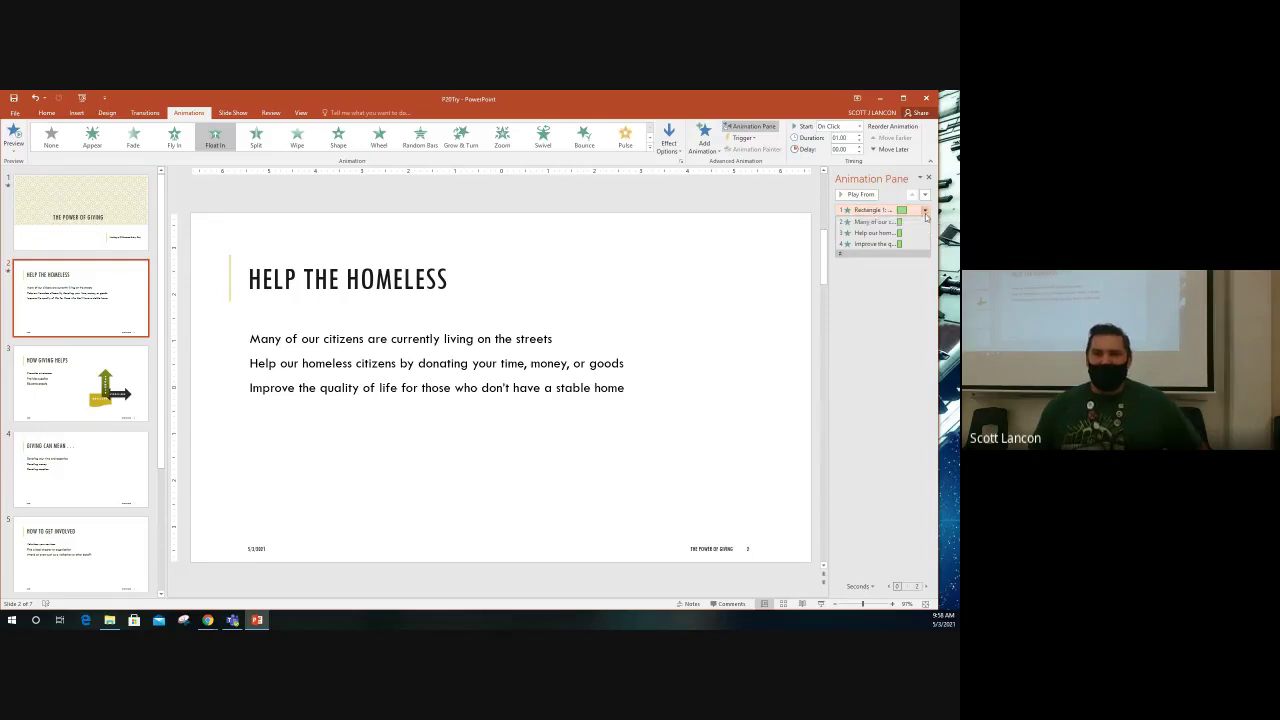
{"action": "left_click", "coordinate": [925, 212]}
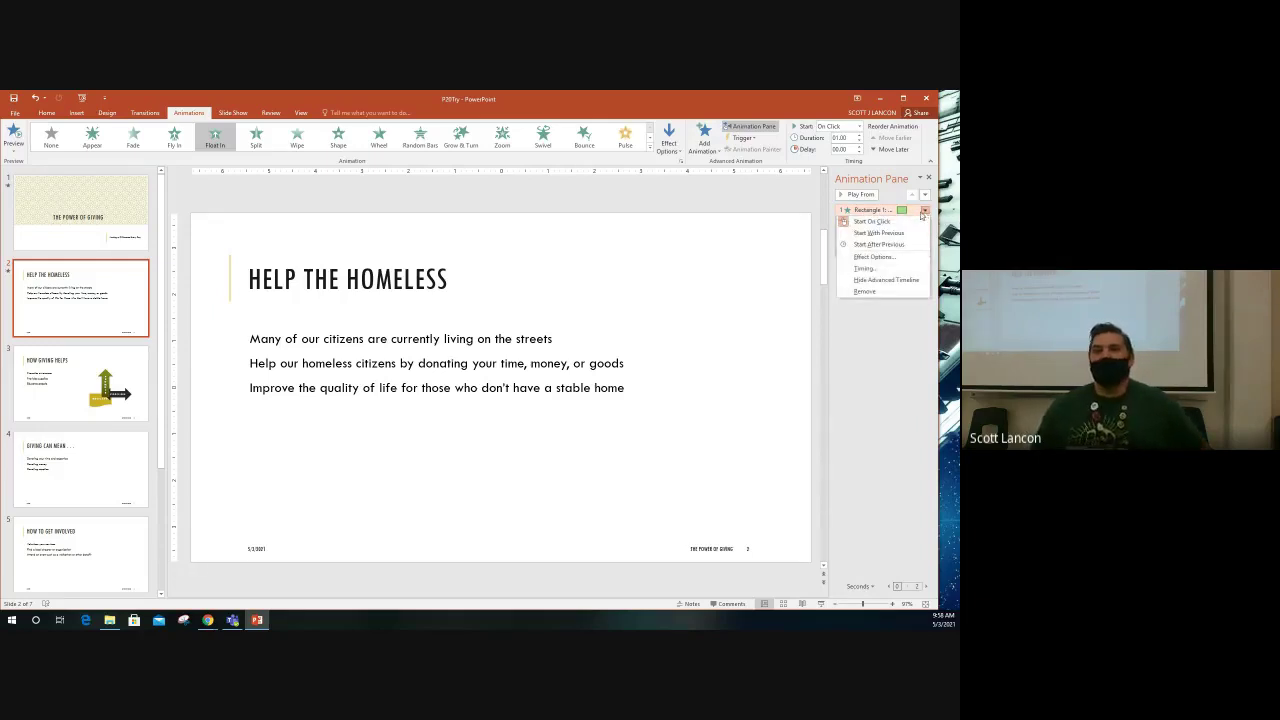
- Set the Rectangle 1 title animation to start With Previous, then go to the title slide
{"action": "left_click", "coordinate": [925, 212]}
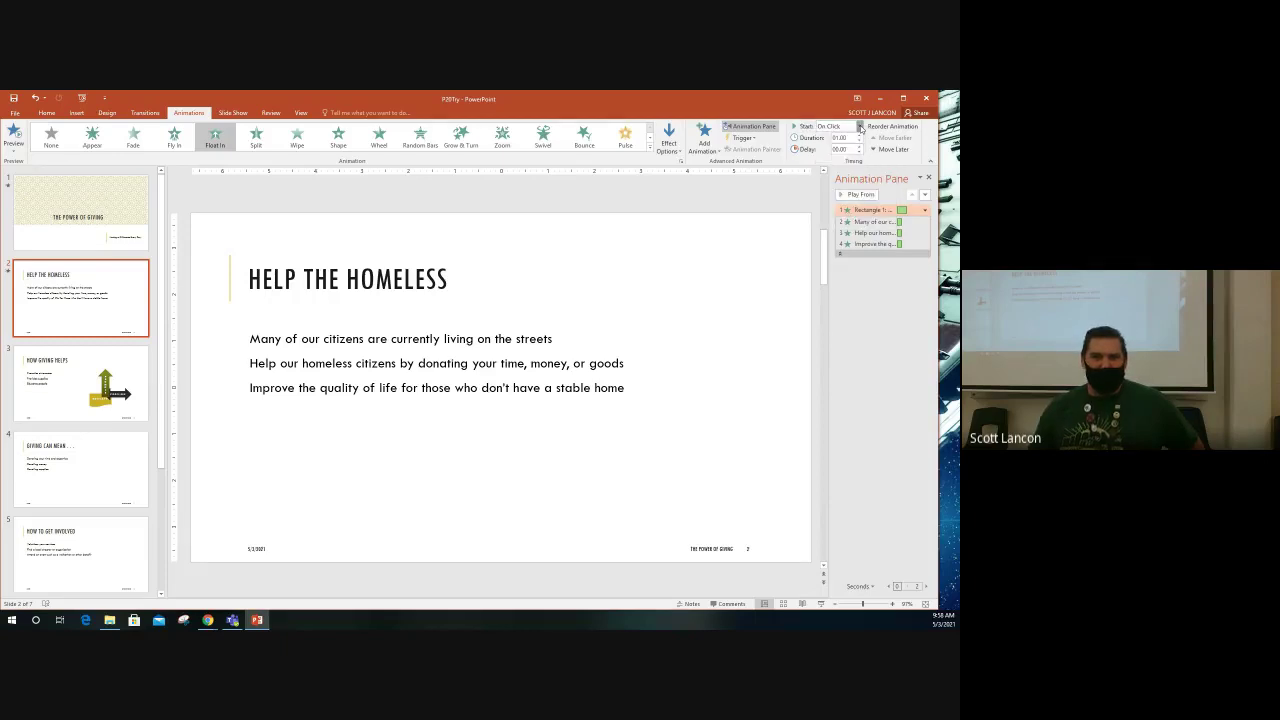
{"action": "left_click", "coordinate": [878, 208]}
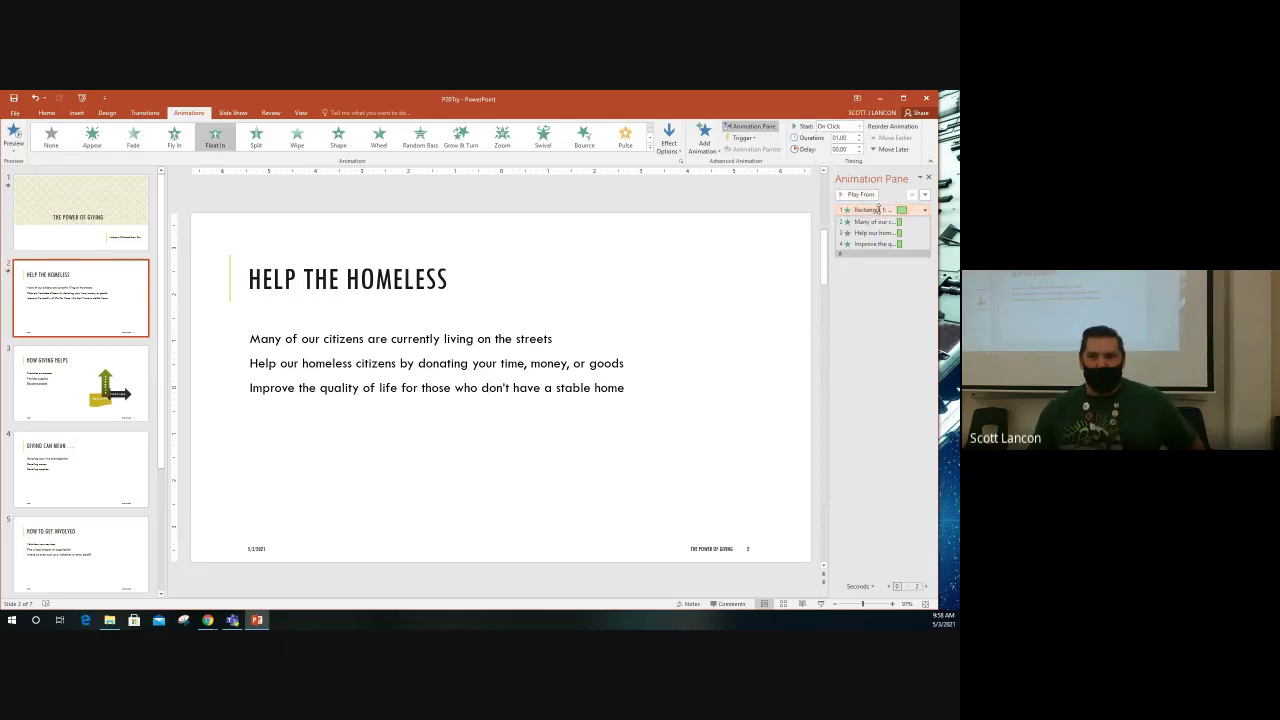
{"action": "right_click", "coordinate": [879, 209]}
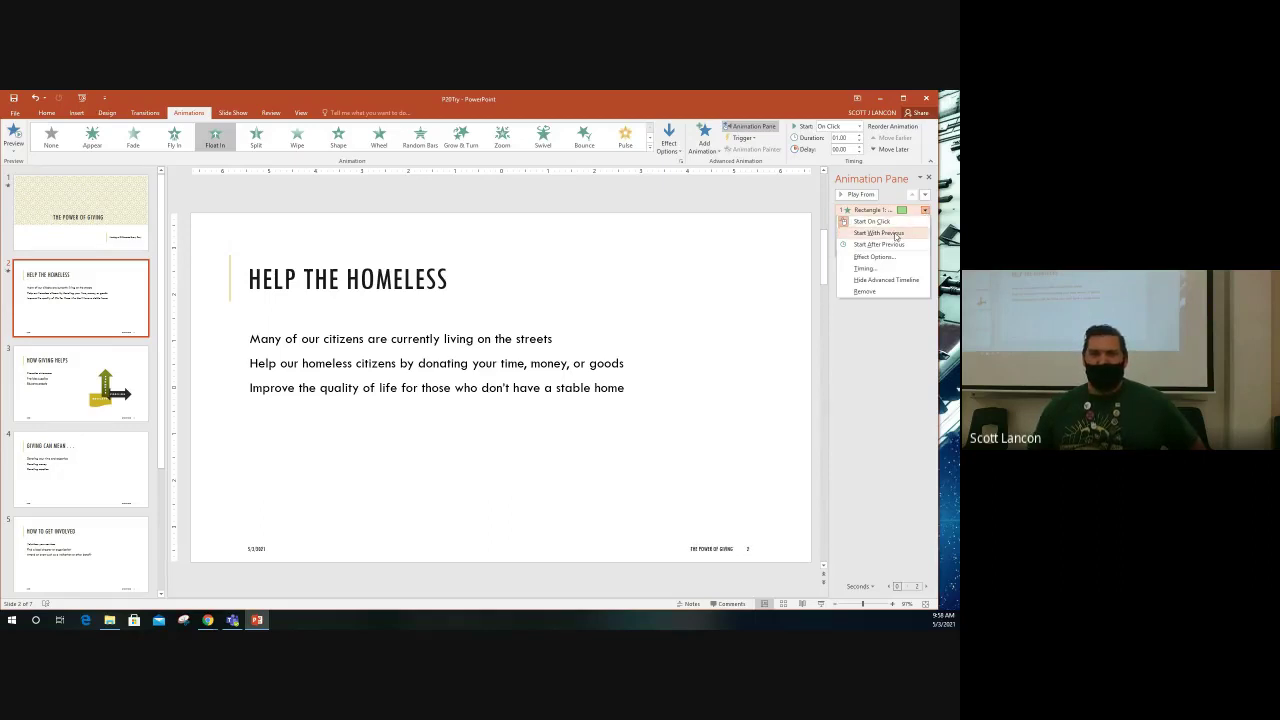
{"action": "left_click", "coordinate": [896, 233]}
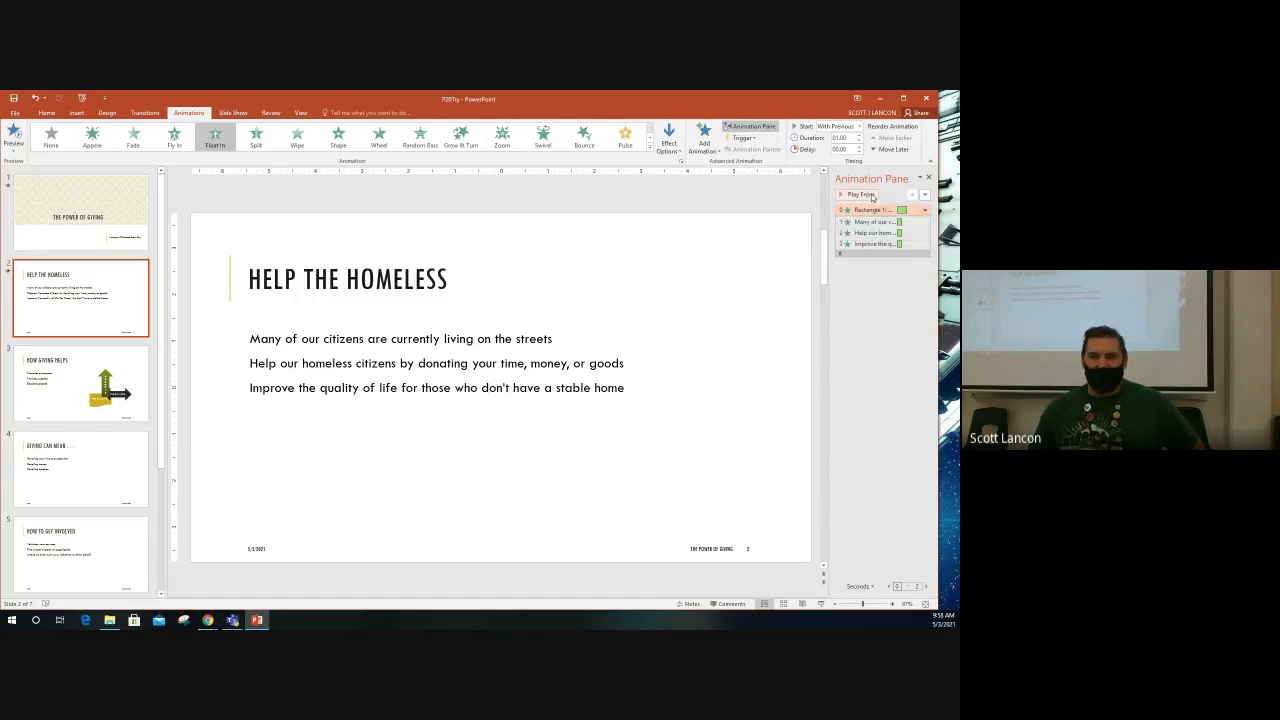
{"action": "left_click", "coordinate": [858, 128]}
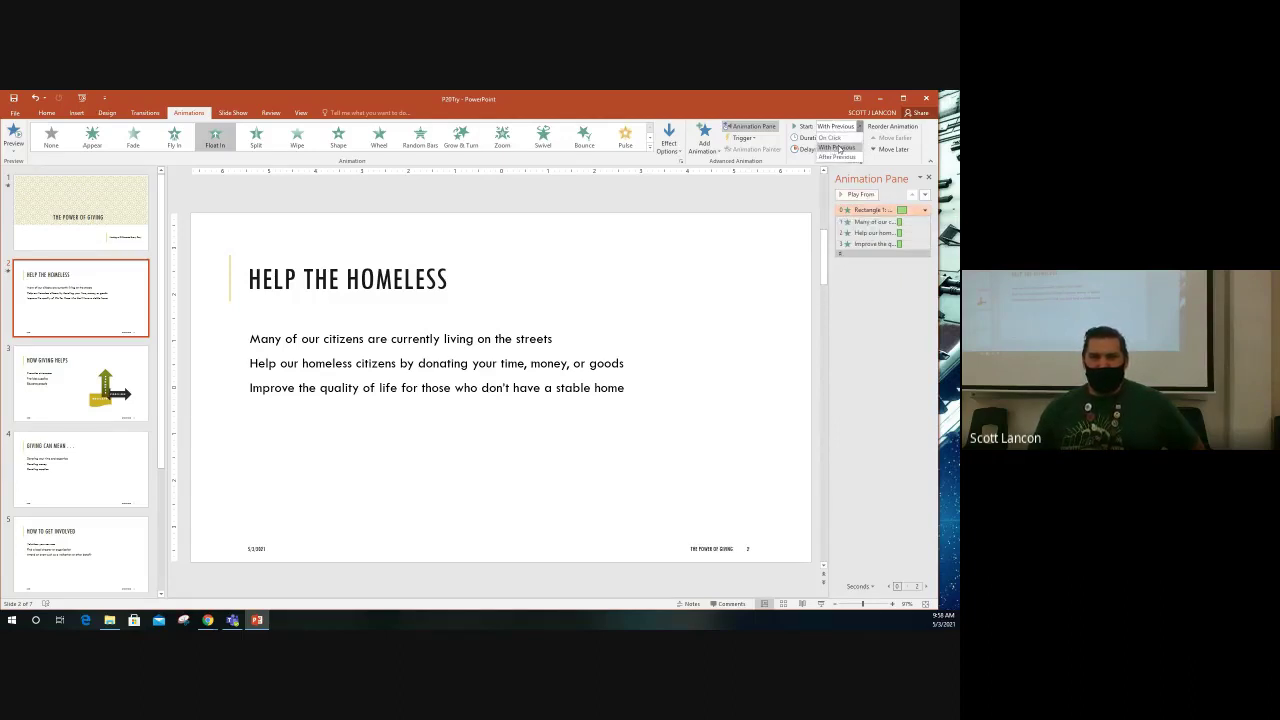
{"action": "left_click", "coordinate": [840, 148]}
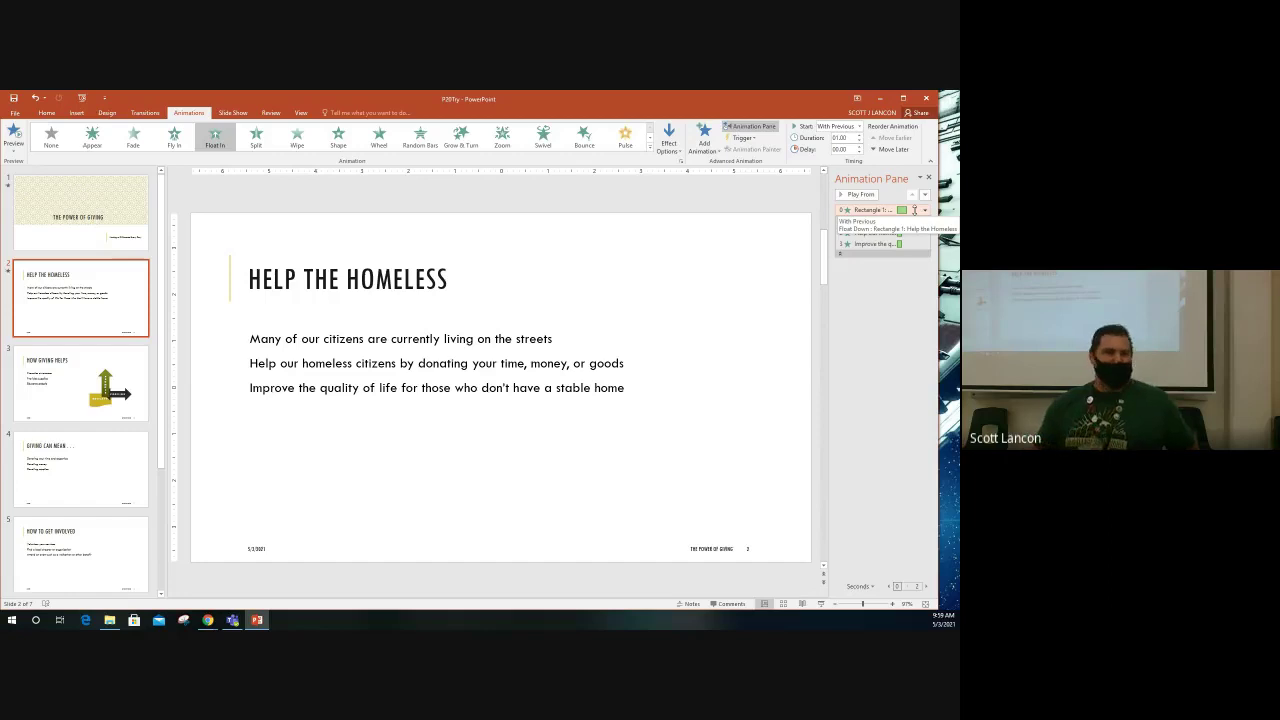
{"action": "left_click", "coordinate": [72, 206]}
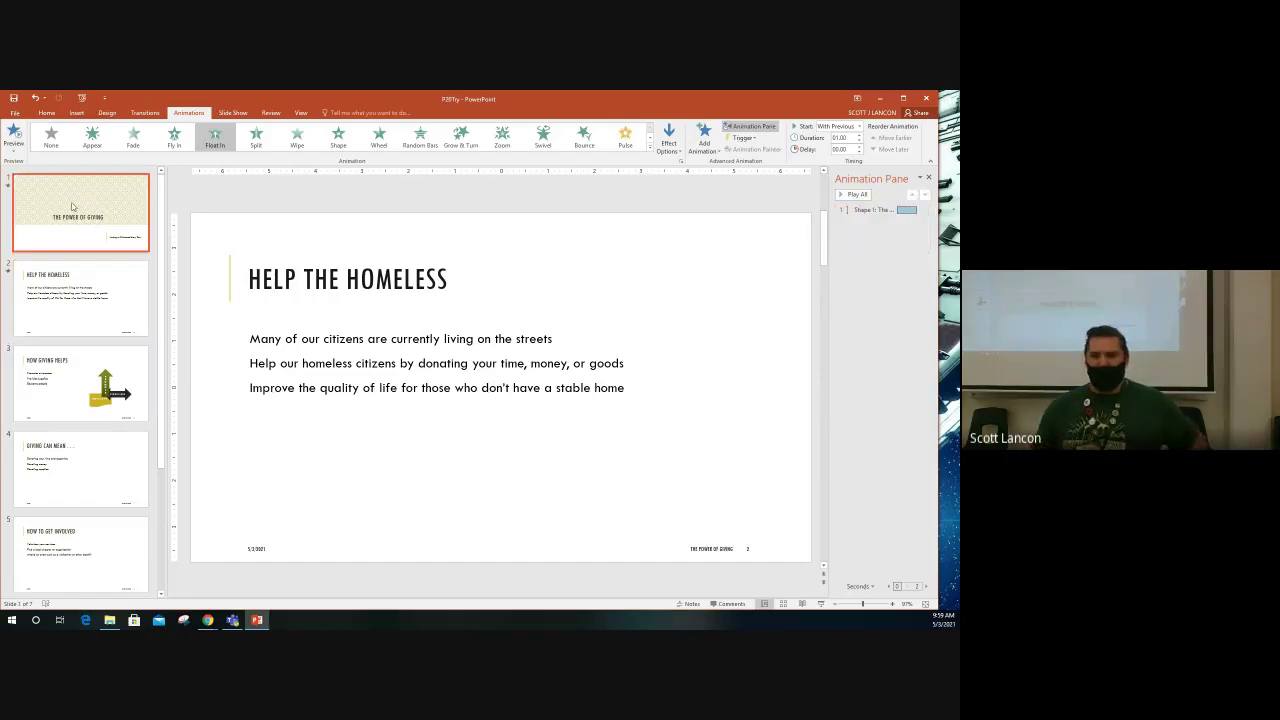
- Play the show from the title slide, advance to slide 2, and end it
{"action": "left_click", "coordinate": [819, 606]}
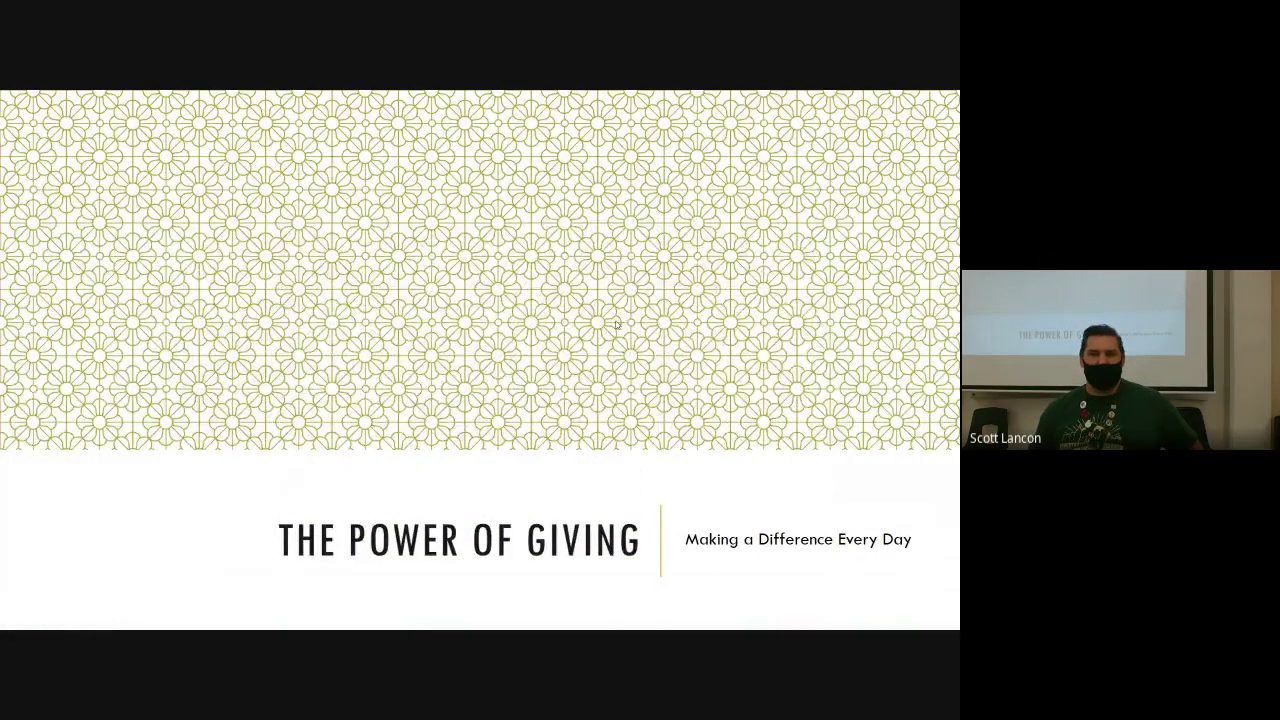
{"action": "left_click", "coordinate": [617, 325]}
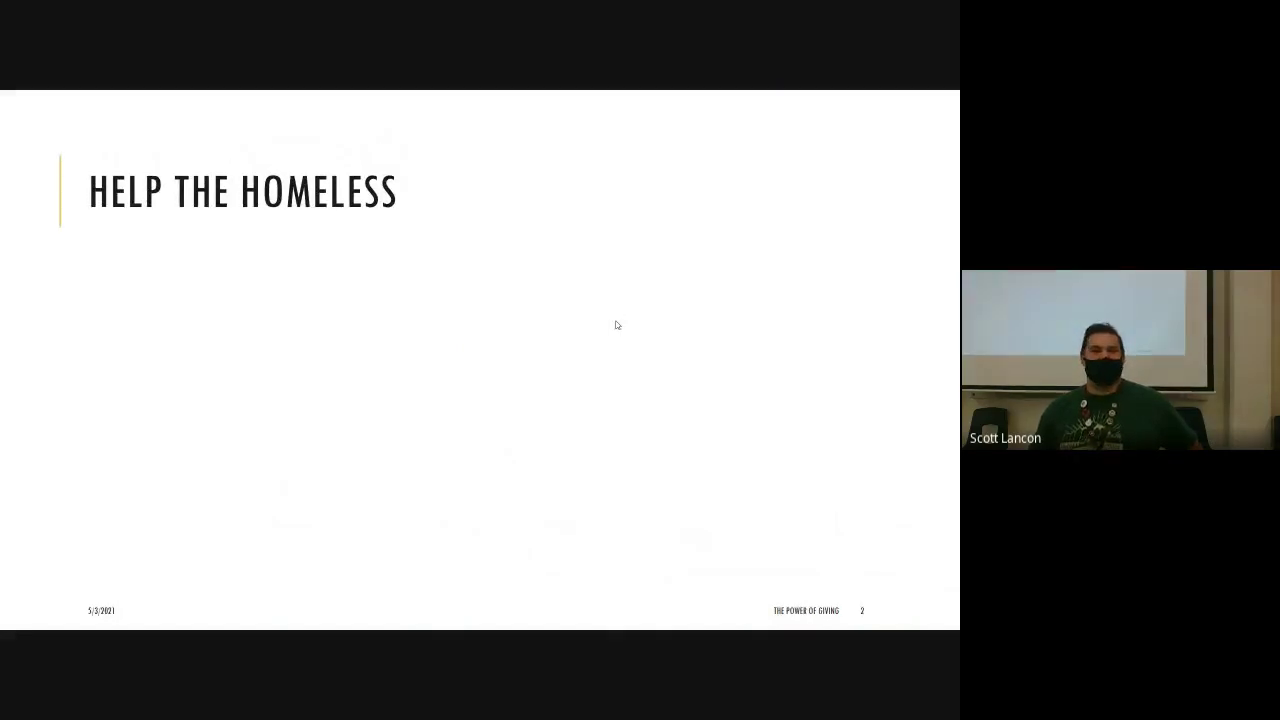
{"action": "right_click", "coordinate": [537, 298]}
{"action": "left_click", "coordinate": [566, 441]}
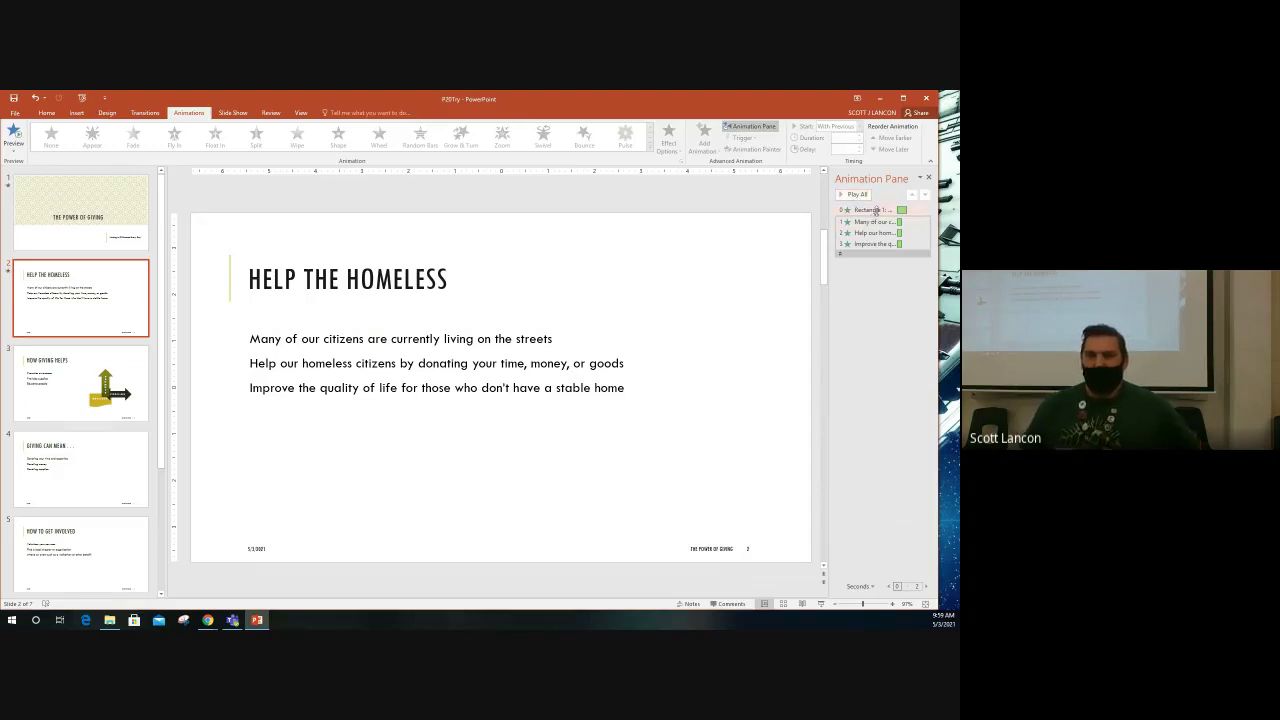
- Adjust the title animation's Duration around 2 seconds, preview, and set it to 00.50
{"action": "left_click", "coordinate": [884, 211]}
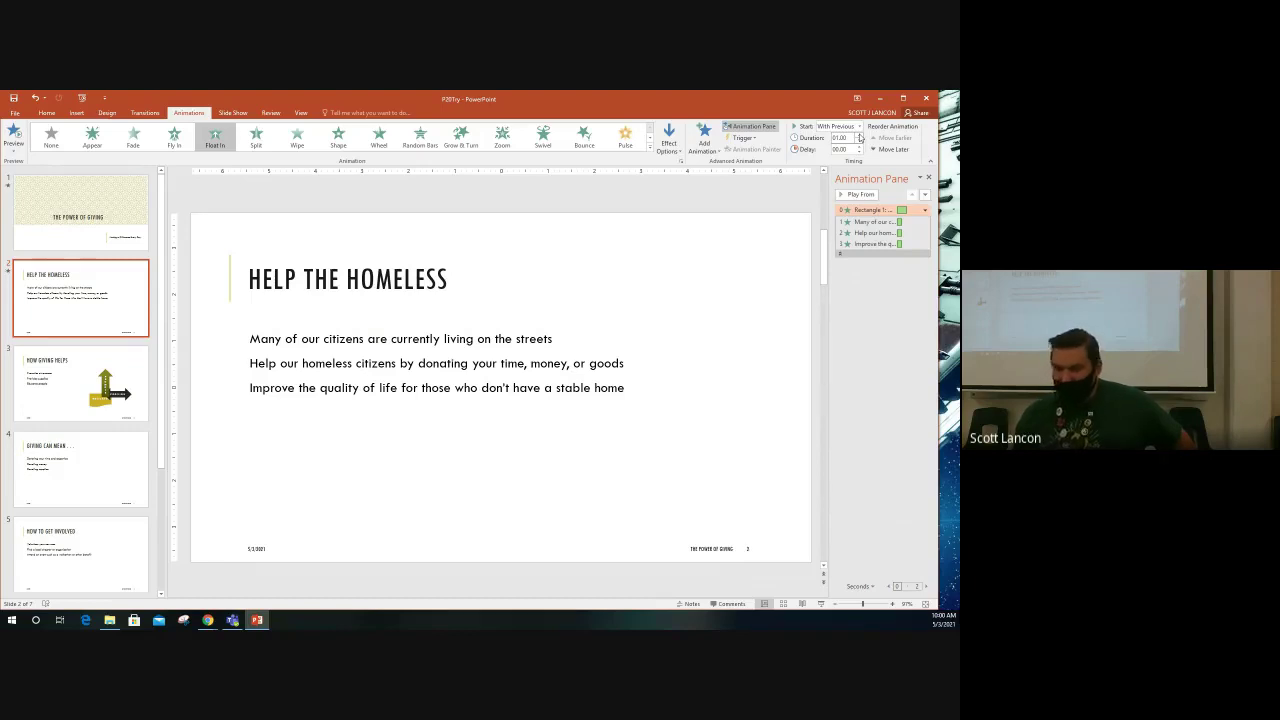
{"action": "left_click", "coordinate": [859, 134]}
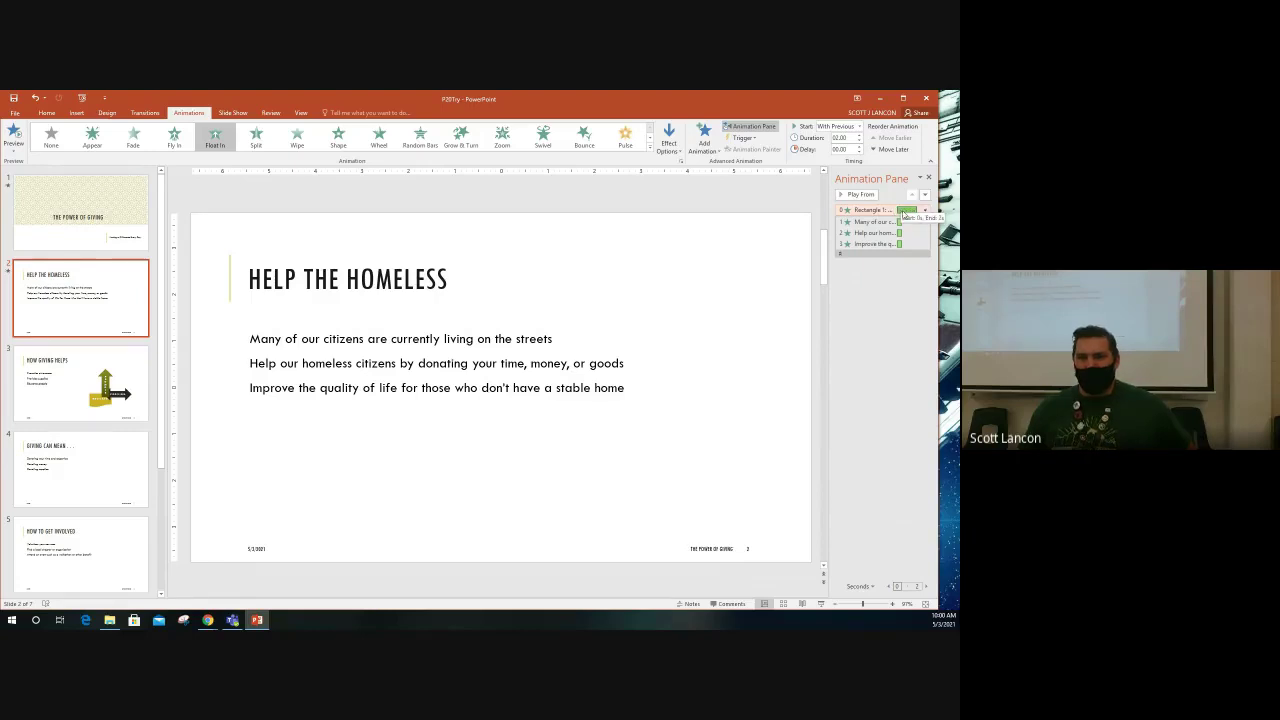
{"action": "left_click", "coordinate": [859, 141]}
{"action": "left_click", "coordinate": [859, 141]}
{"action": "left_click", "coordinate": [859, 141]}
{"action": "left_click", "coordinate": [859, 136]}
{"action": "left_click", "coordinate": [859, 136]}
{"action": "left_click", "coordinate": [859, 136]}
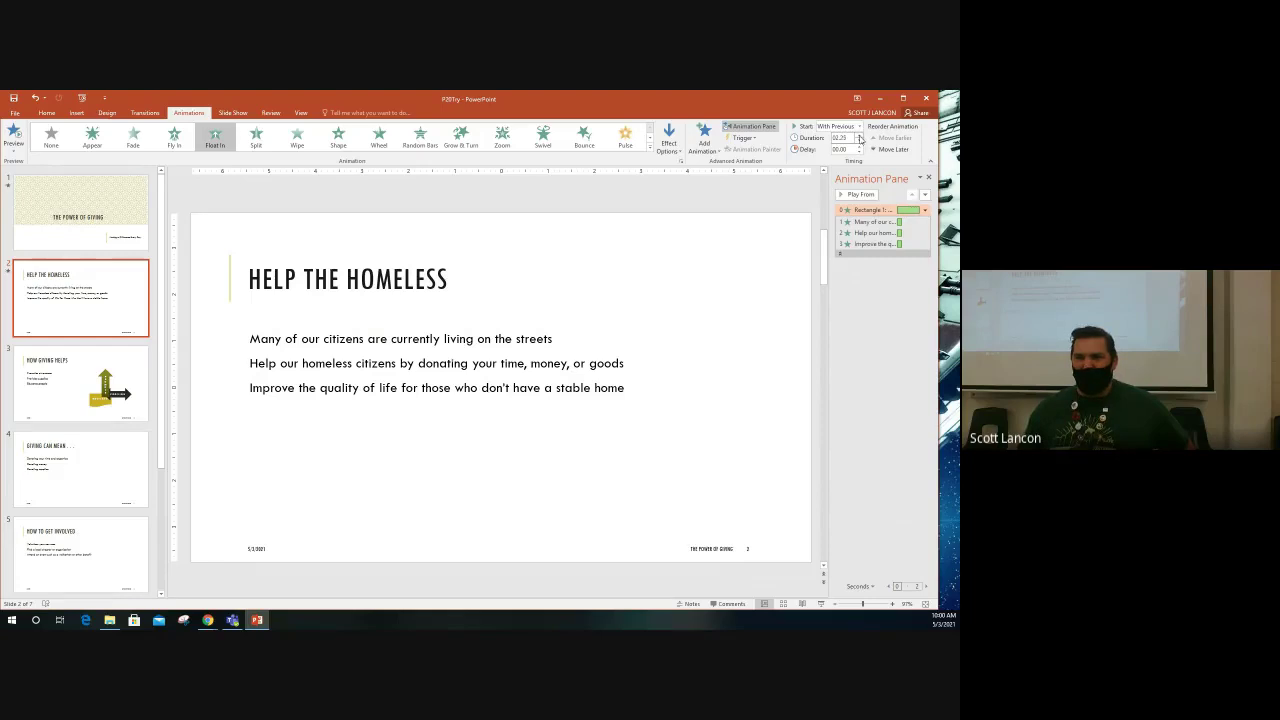
{"action": "left_click", "coordinate": [859, 143]}
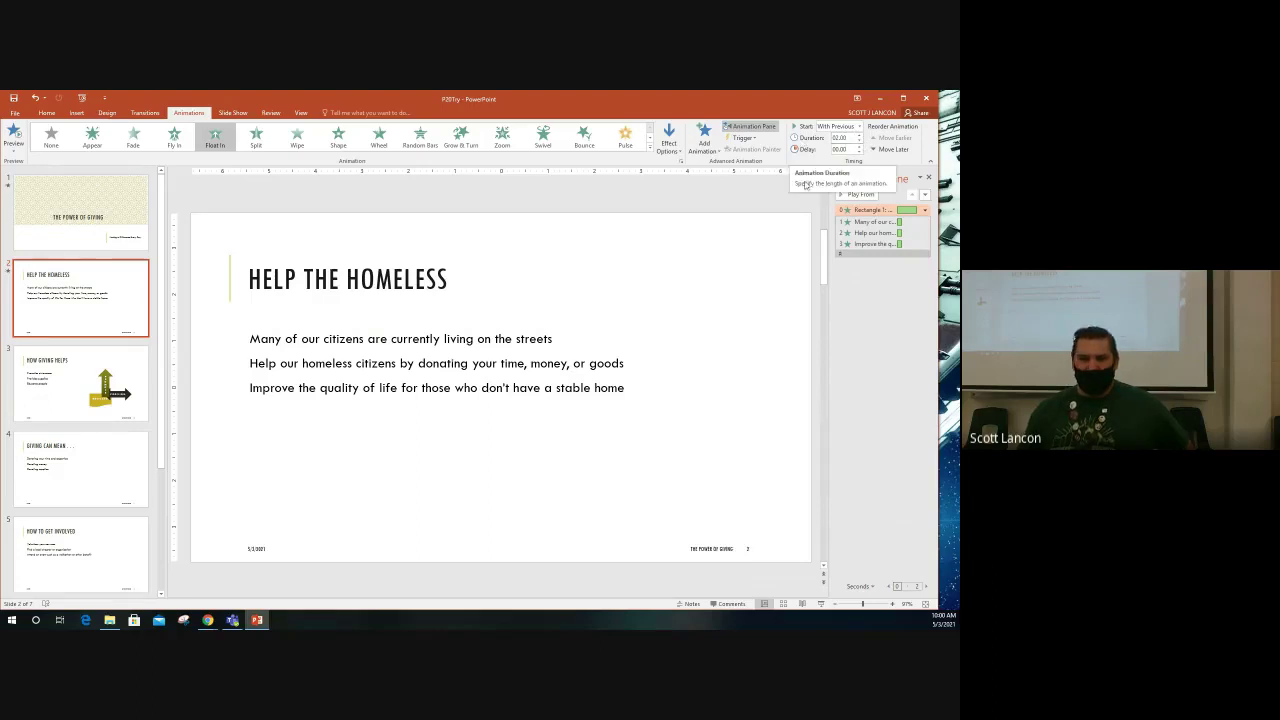
{"action": "left_click", "coordinate": [13, 130]}
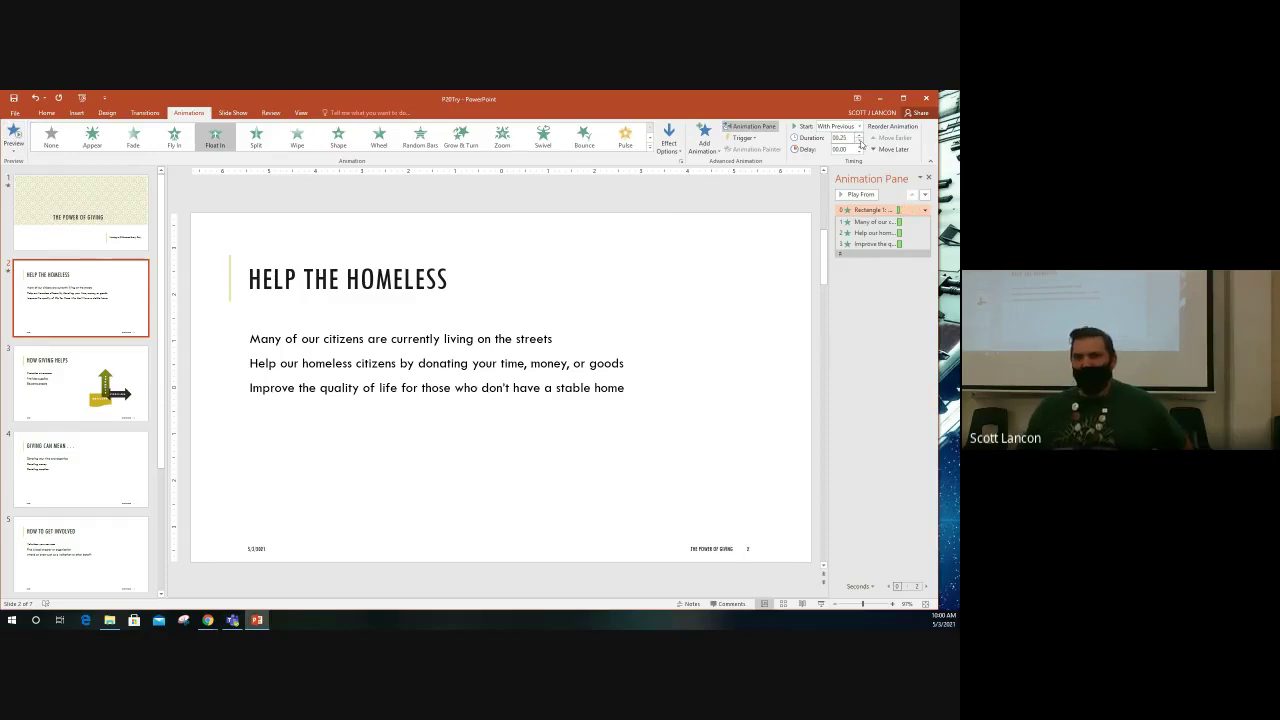
{"action": "left_click", "coordinate": [861, 143]}
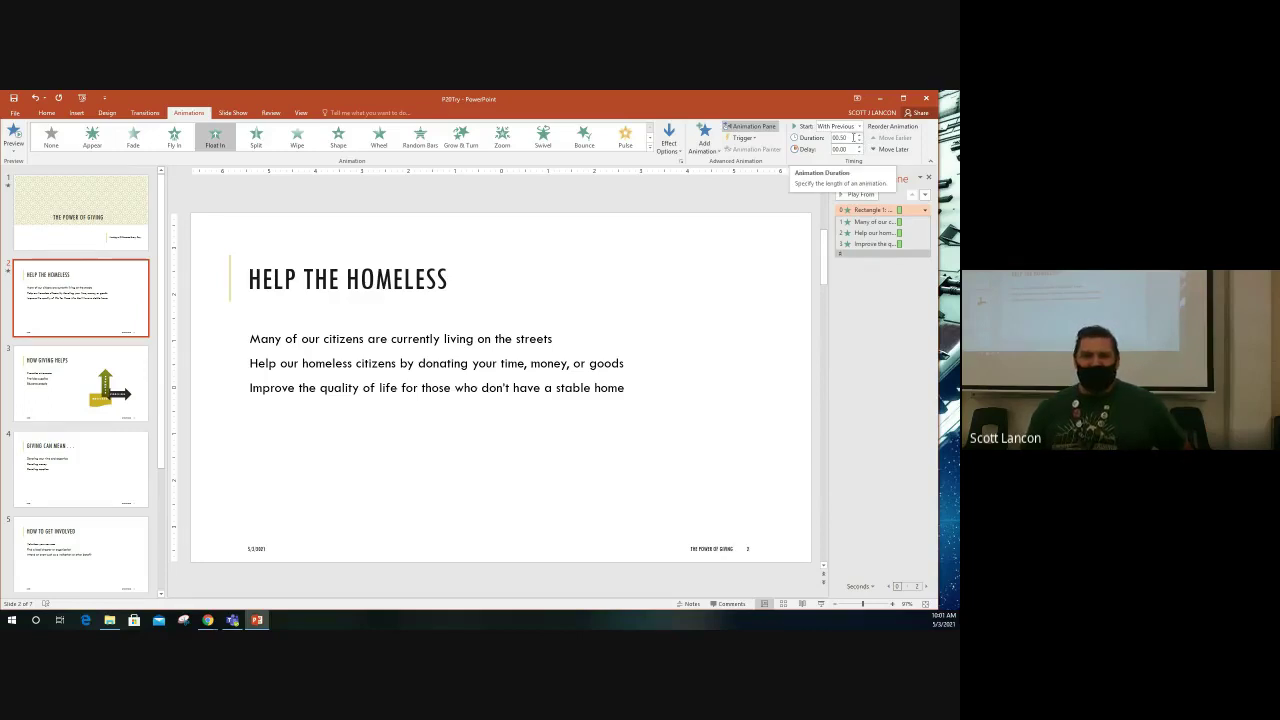
{"action": "left_click", "coordinate": [16, 131]}
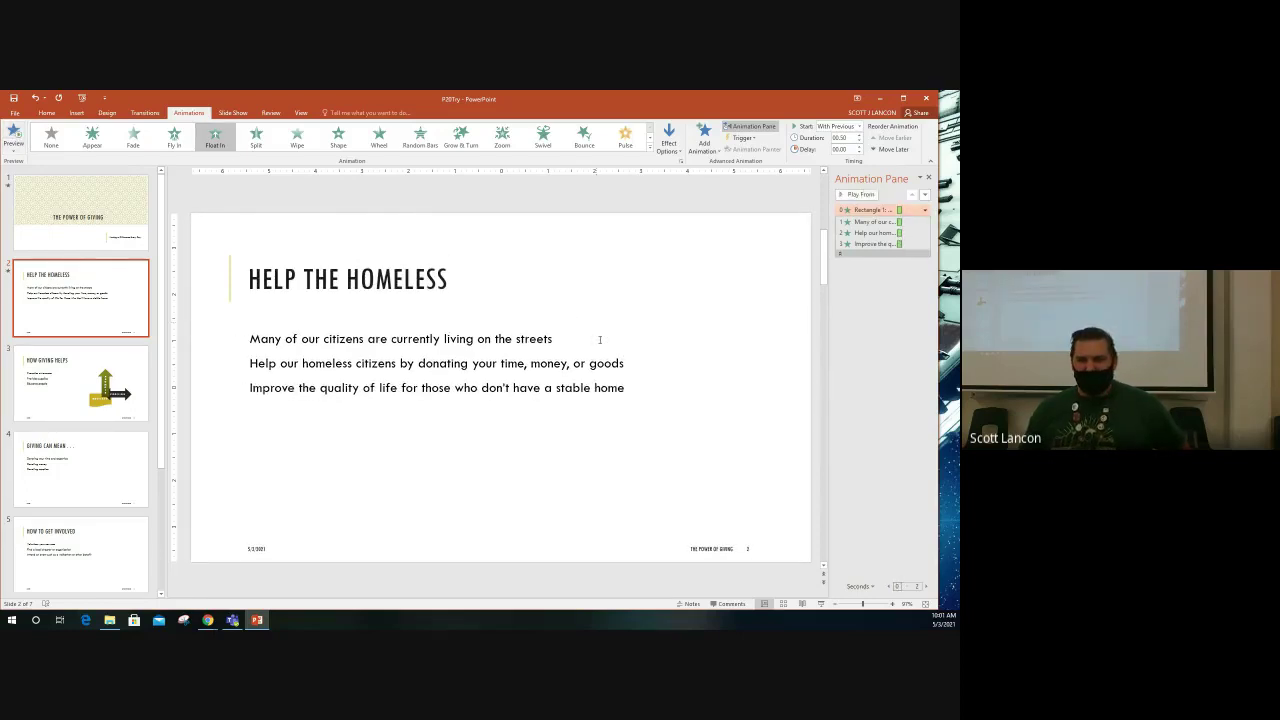
{"action": "left_click", "coordinate": [821, 604]}
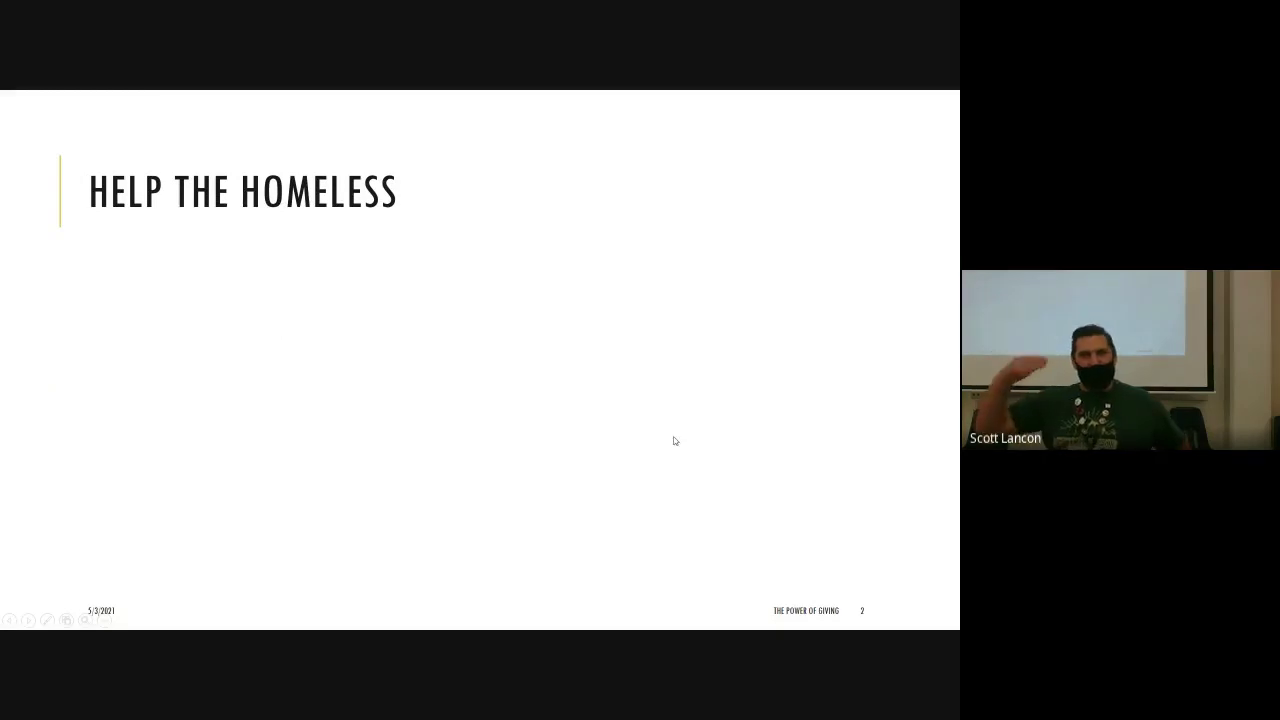
{"action": "right_click", "coordinate": [709, 431]}
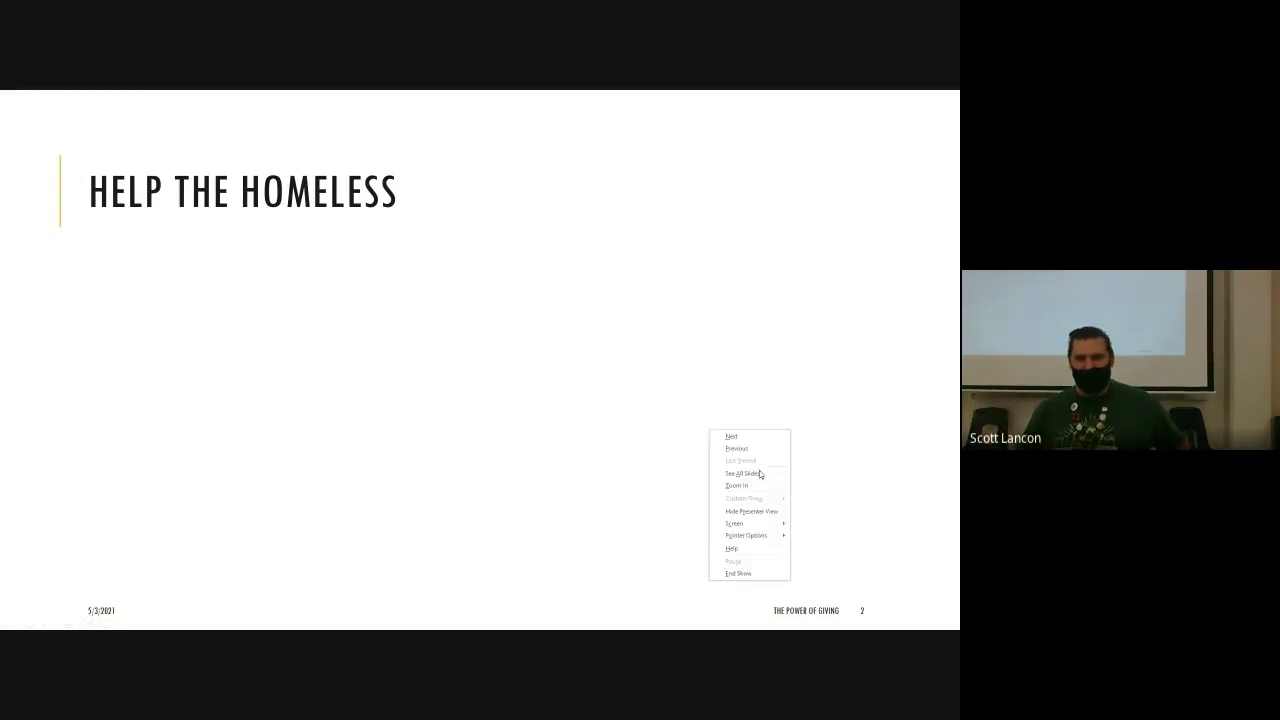
{"action": "left_click", "coordinate": [745, 573]}
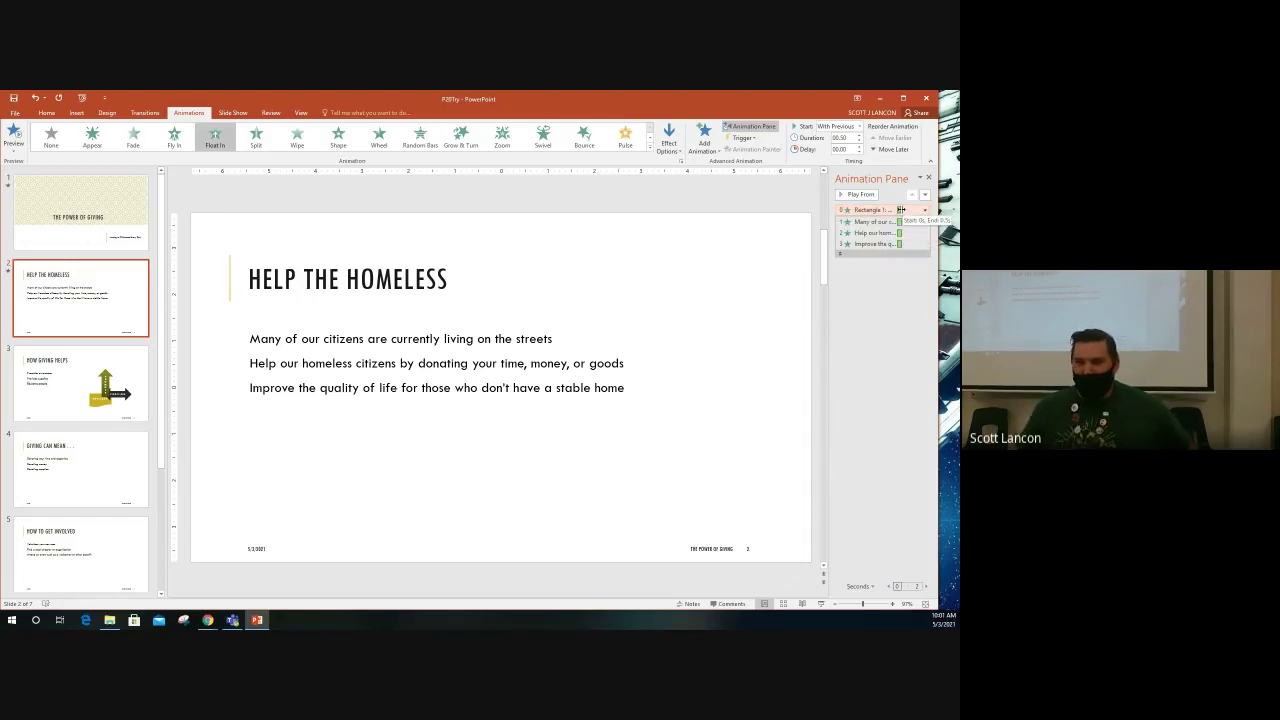
- Drag the title's timing bar to about one second, then select the first bullet's Fly In
{"action": "left_click_drag", "start_coordinate": [901, 210], "coordinate": [917, 215]}
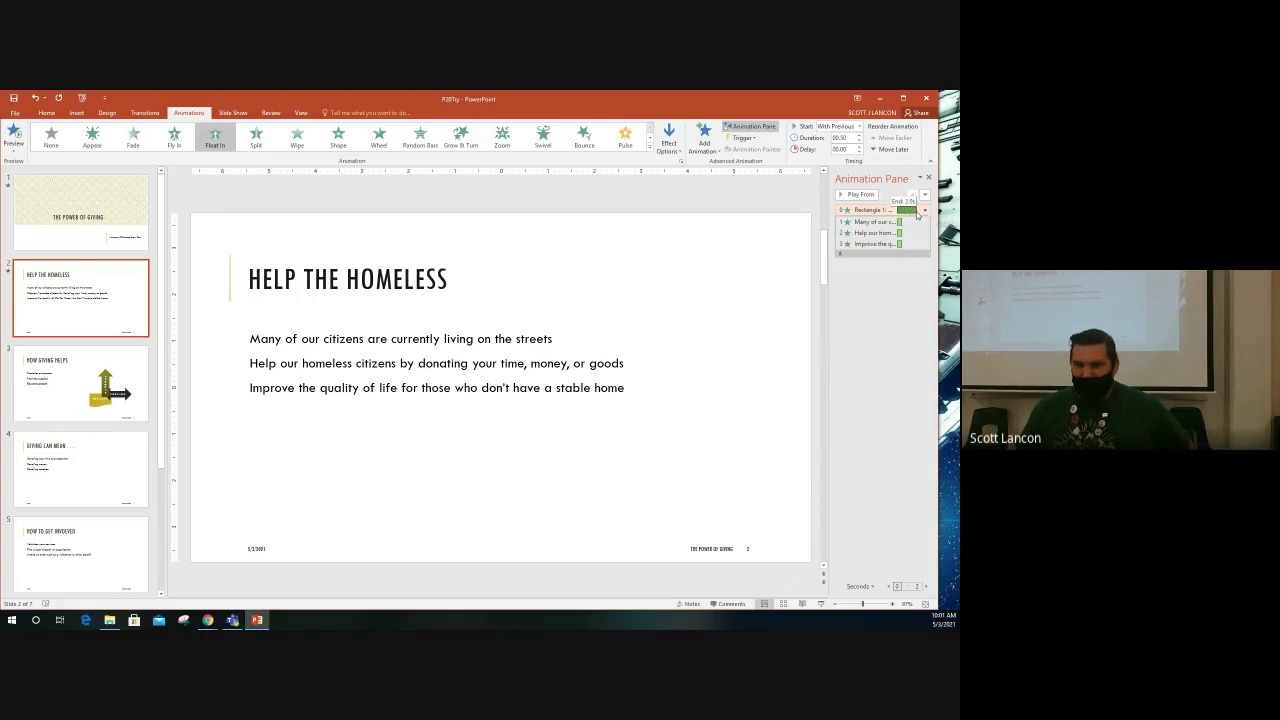
{"action": "left_click_drag", "start_coordinate": [917, 215], "coordinate": [914, 211]}
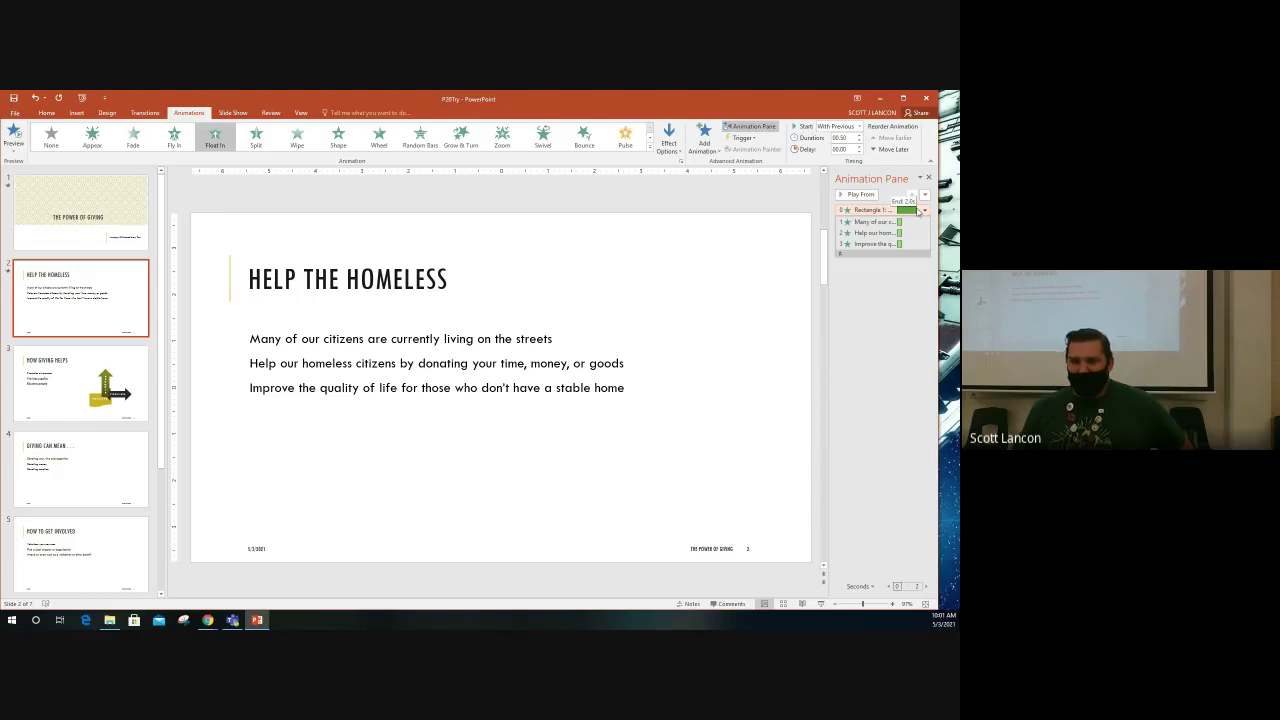
{"action": "left_click_drag", "start_coordinate": [918, 211], "coordinate": [906, 211]}
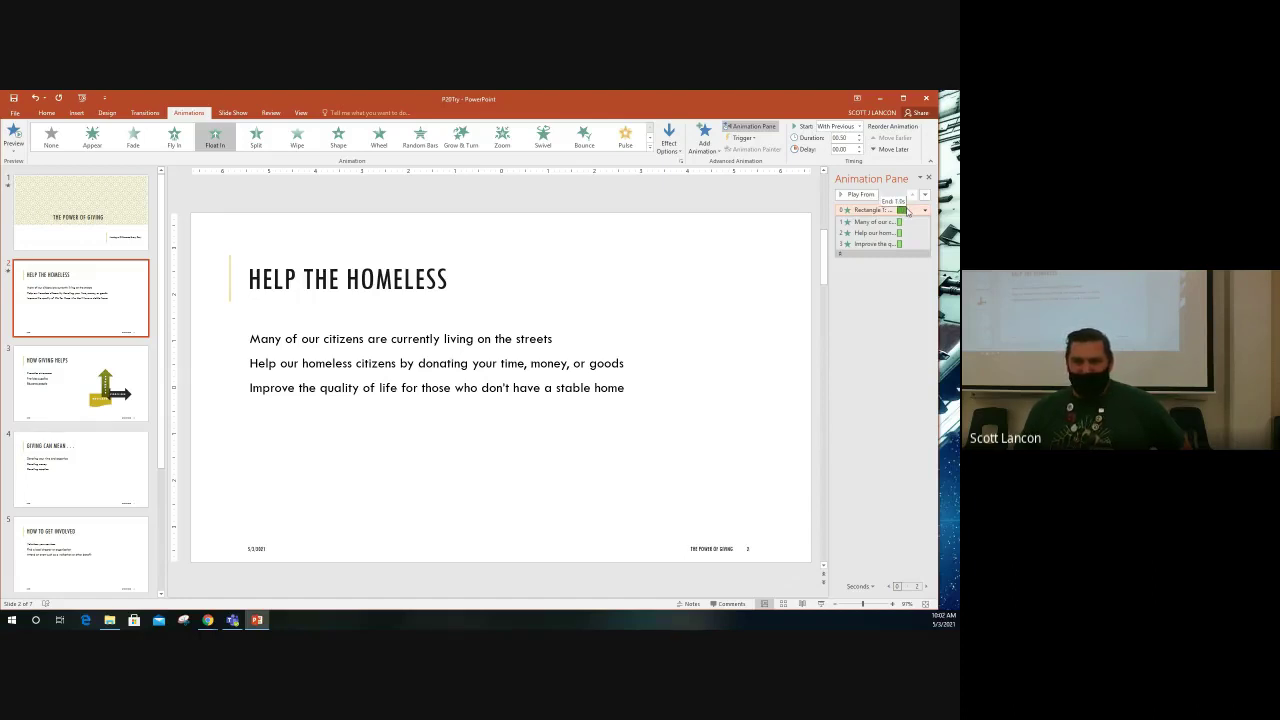
{"action": "left_click_drag", "start_coordinate": [907, 211], "coordinate": [908, 211]}
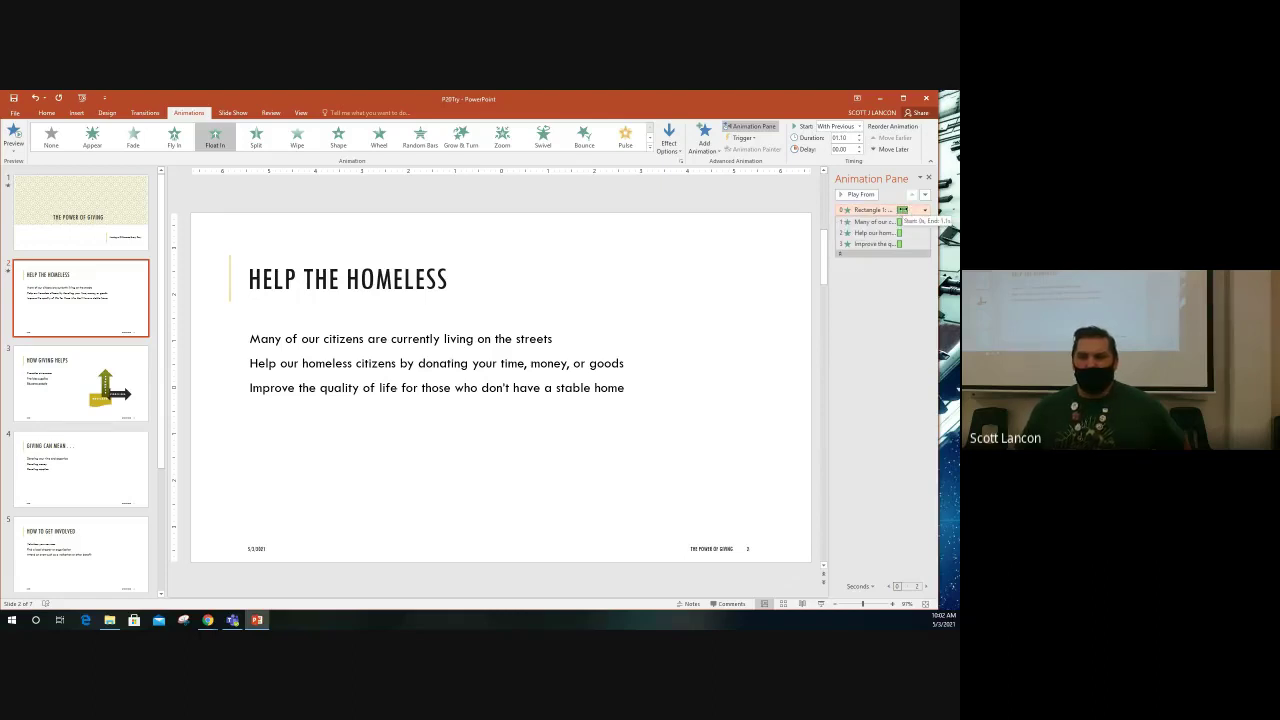
{"action": "left_click_drag", "start_coordinate": [905, 210], "coordinate": [907, 210]}
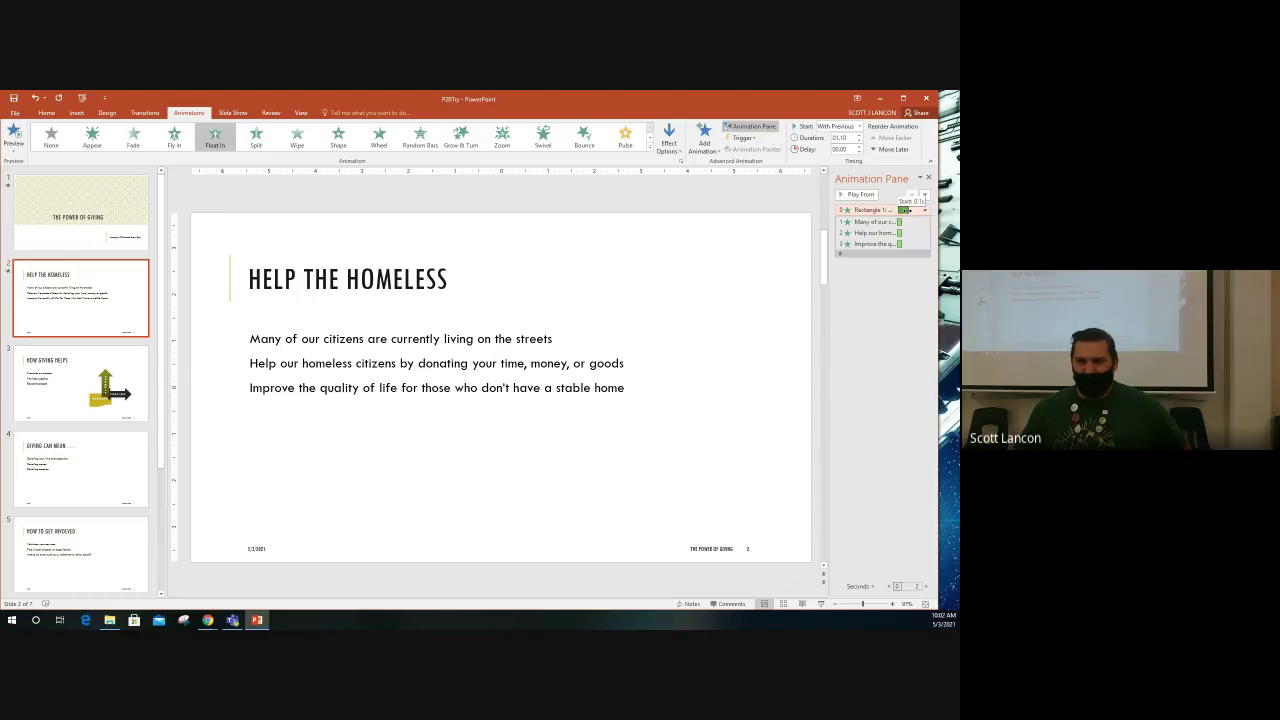
{"action": "left_click_drag", "start_coordinate": [908, 210], "coordinate": [908, 210]}
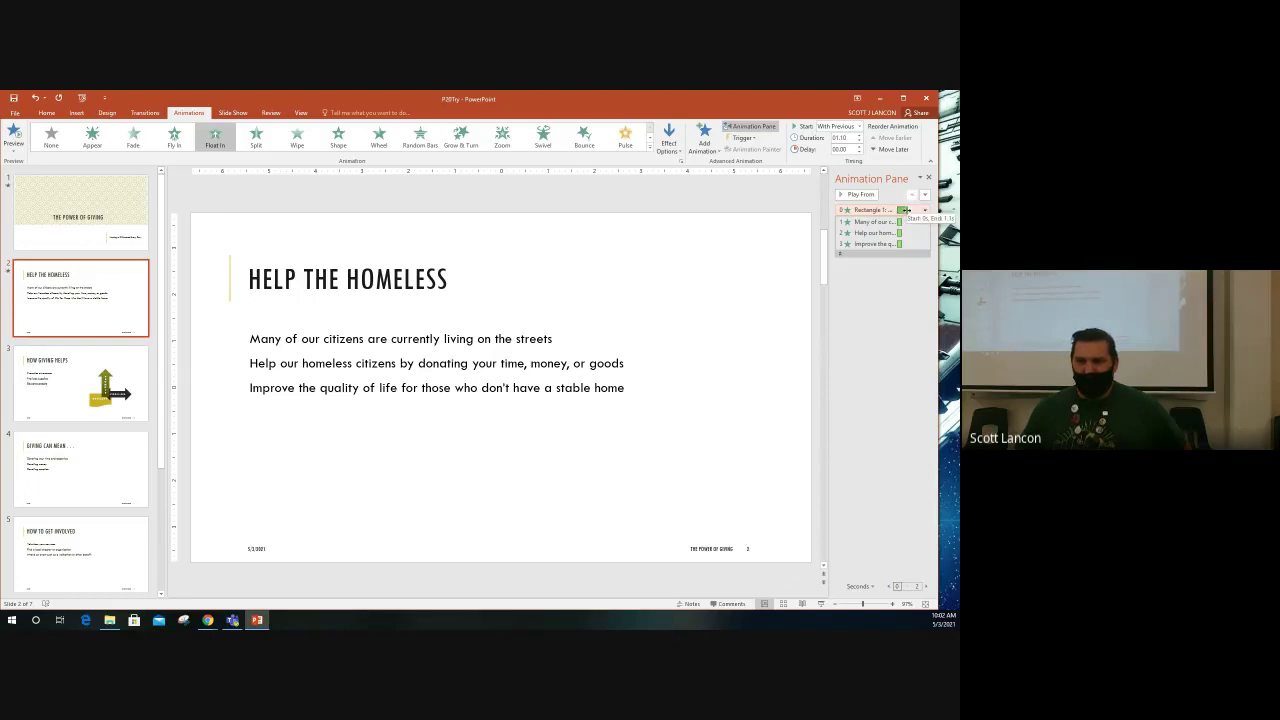
{"action": "left_click_drag", "start_coordinate": [908, 210], "coordinate": [905, 210]}
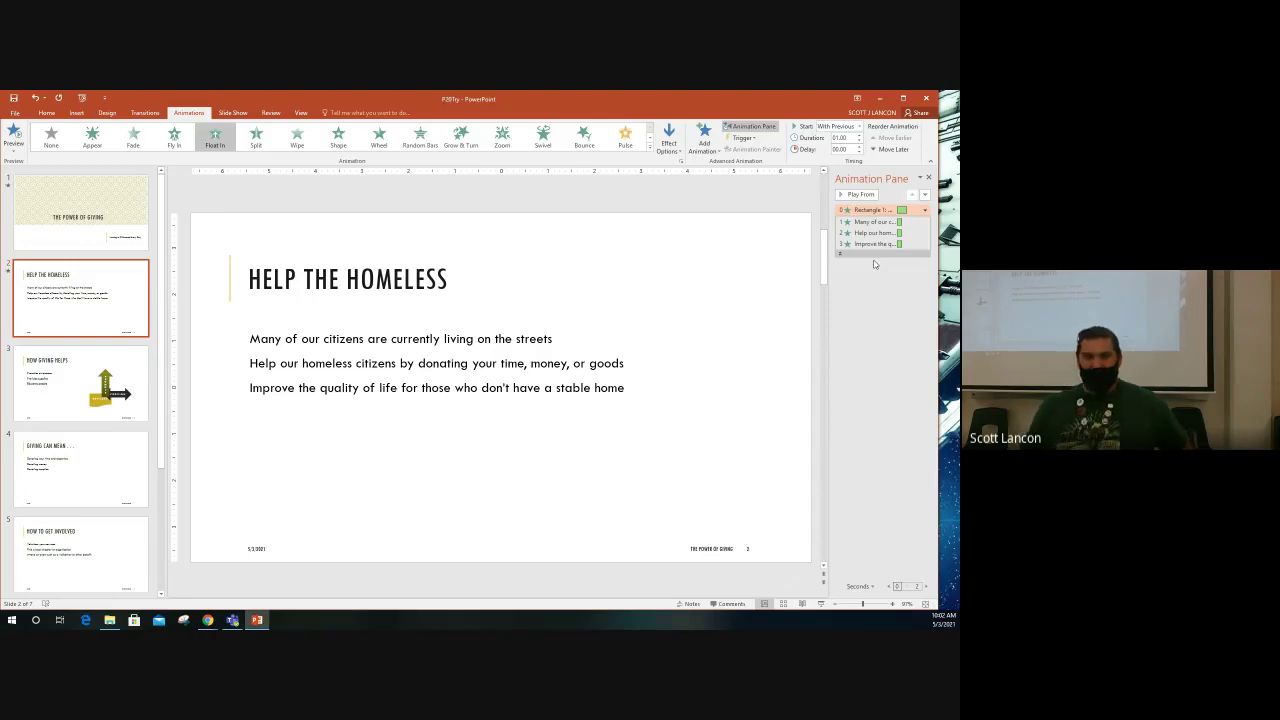
{"action": "left_click", "coordinate": [866, 223]}
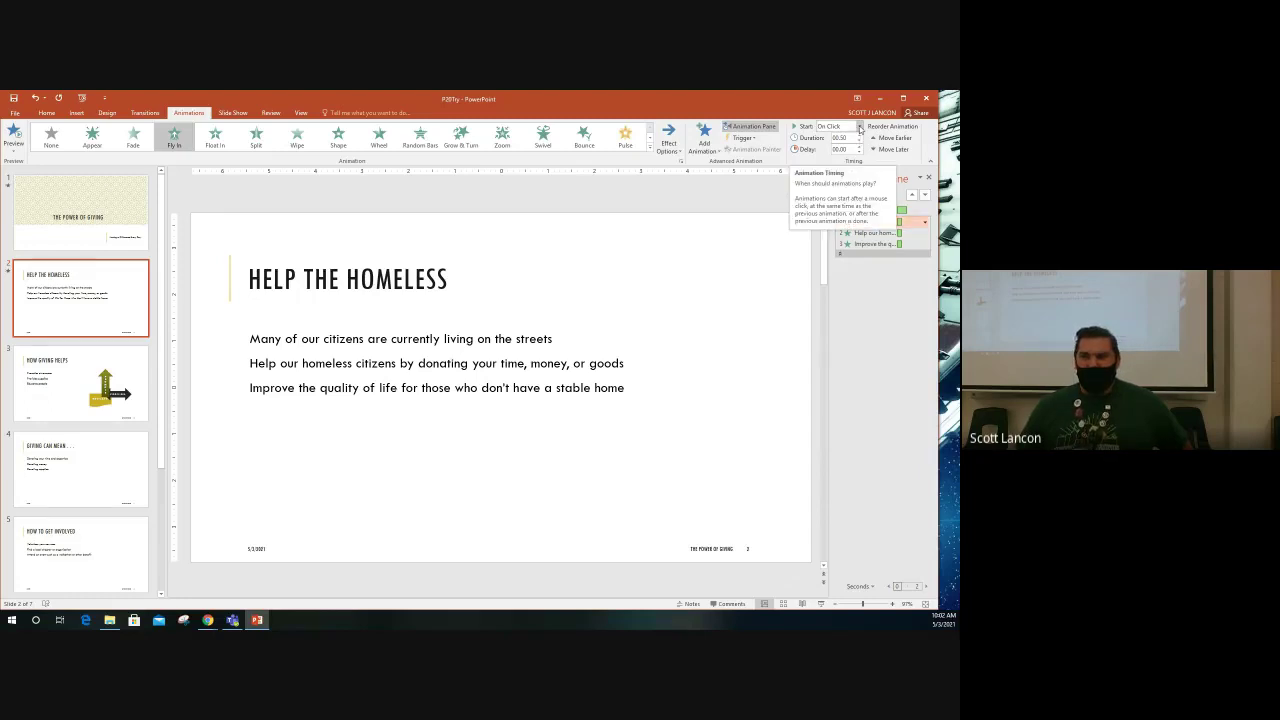
- Switch each of slide 2's bullet Fly In animations from On Click to After Previous
{"action": "left_click", "coordinate": [860, 127]}
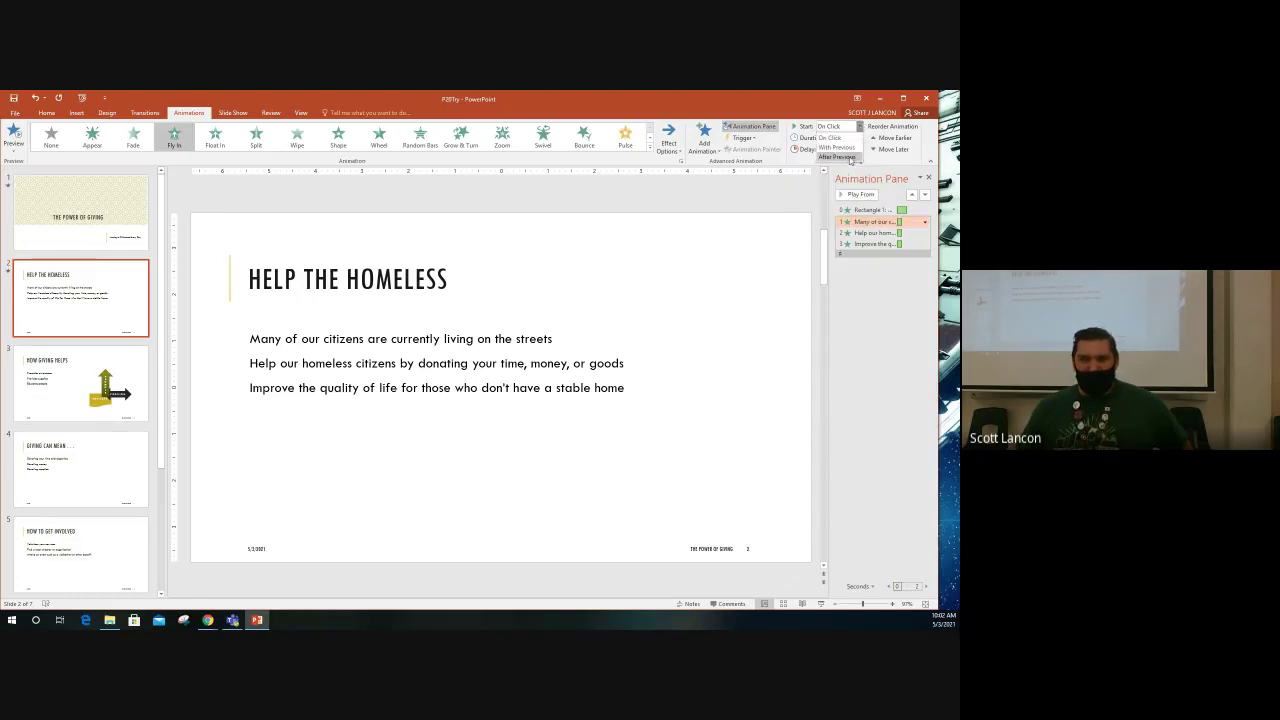
{"action": "left_click", "coordinate": [851, 158]}
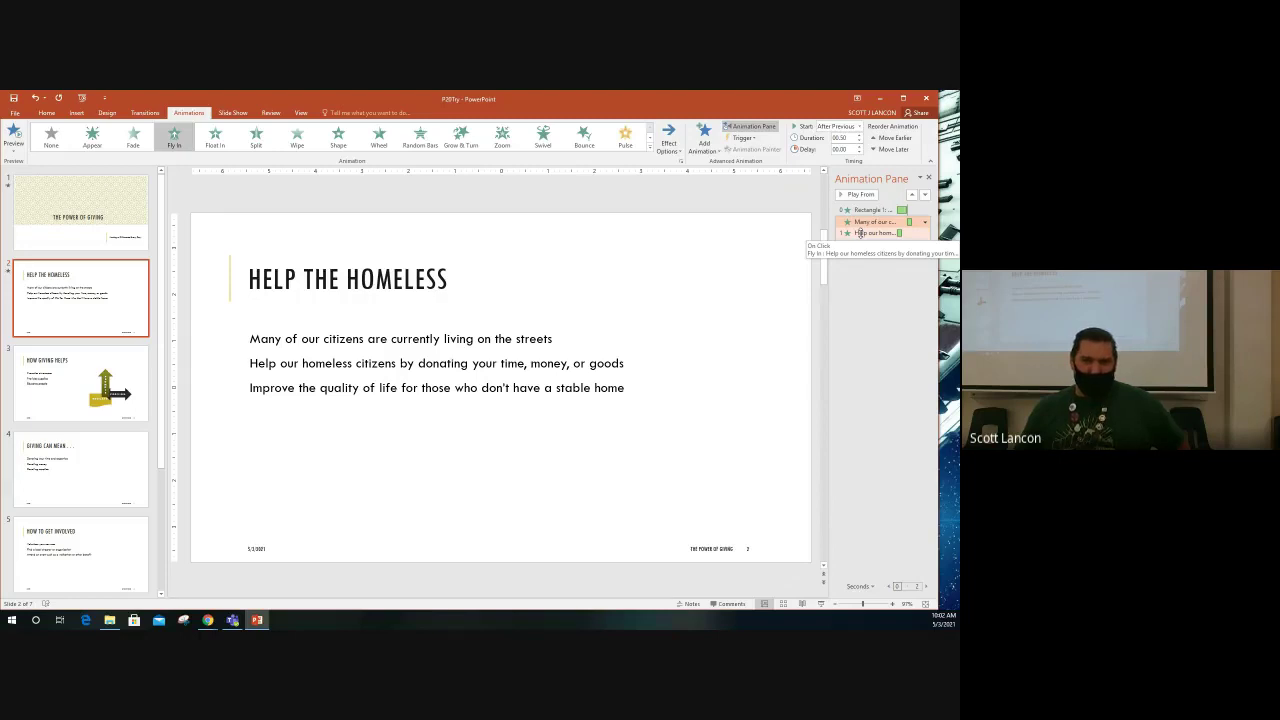
{"action": "left_click", "coordinate": [860, 233]}
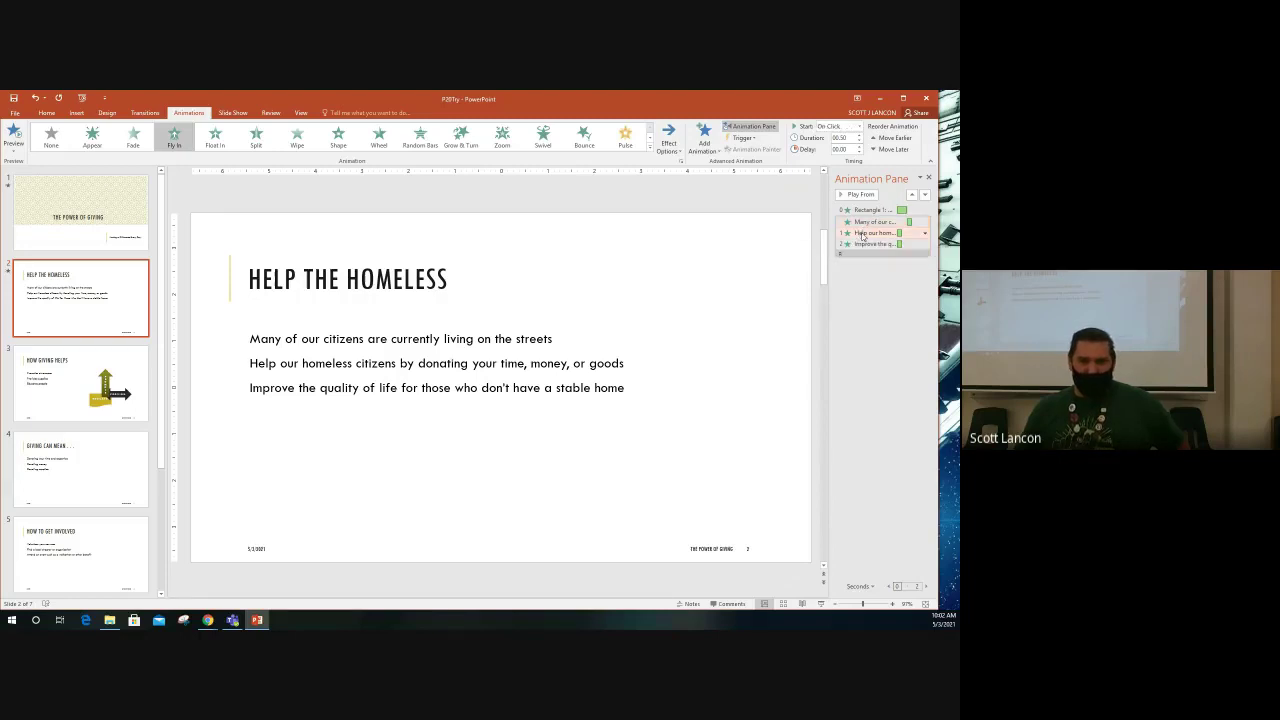
{"action": "left_click", "coordinate": [859, 127]}
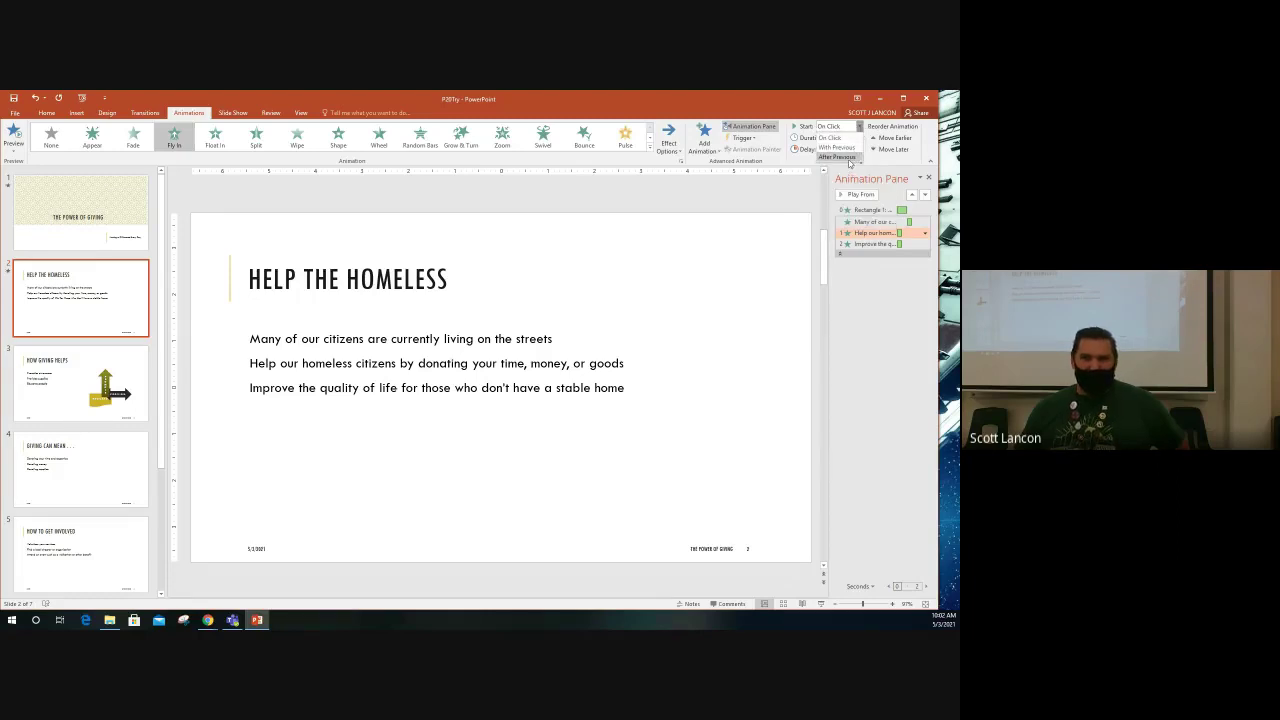
{"action": "left_click", "coordinate": [851, 158]}
{"action": "left_click", "coordinate": [878, 244]}
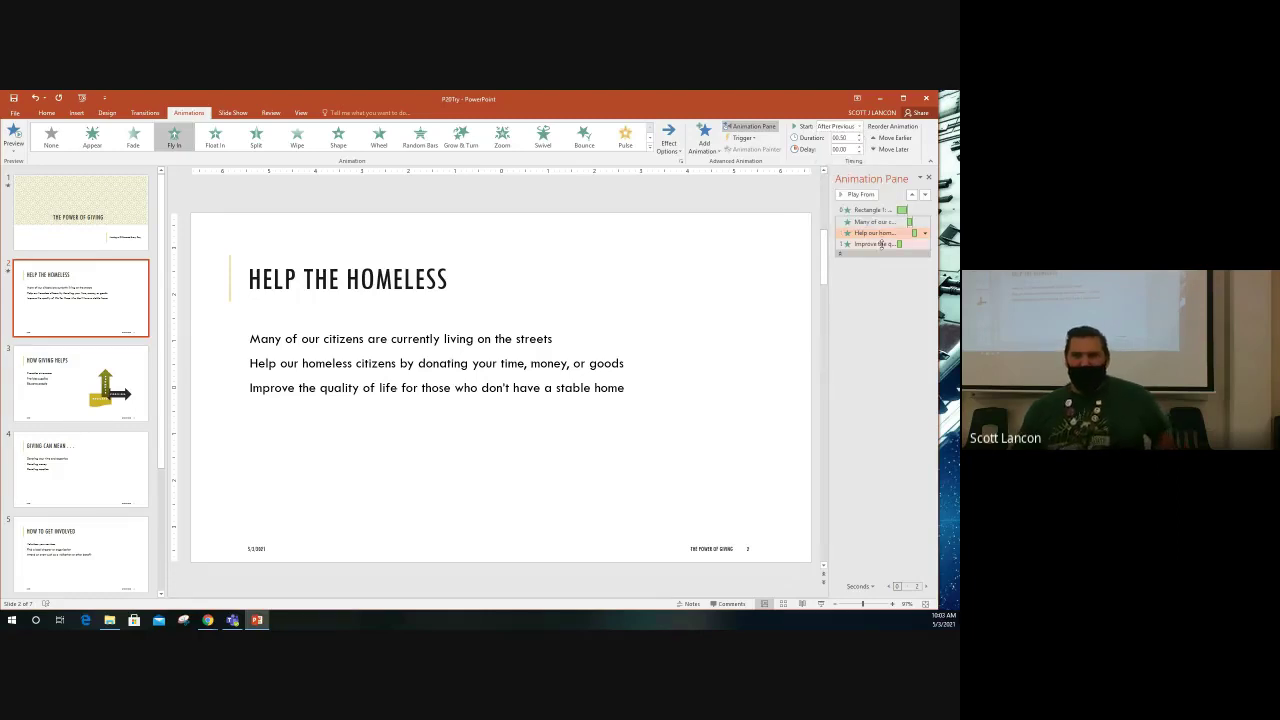
{"action": "left_click", "coordinate": [859, 127]}
{"action": "left_click", "coordinate": [851, 157]}
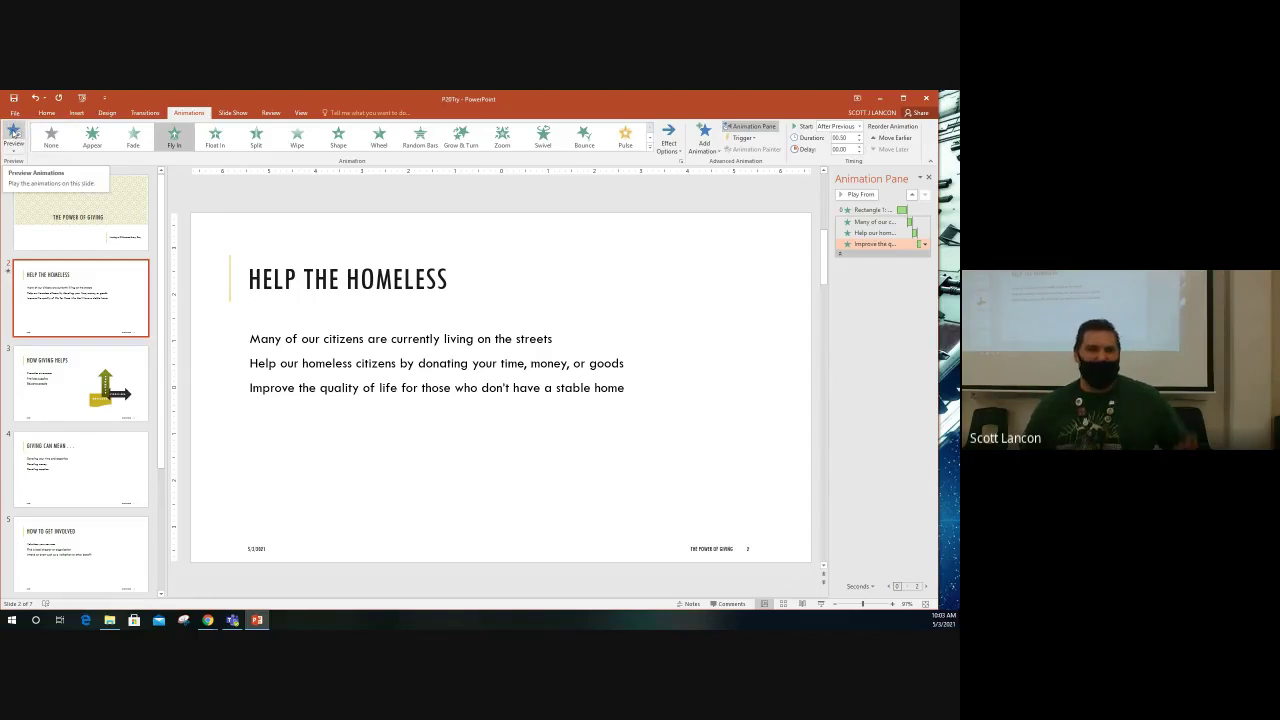
- Give all three bullet animations a 05.00-second delay and preview the slide
{"action": "left_click", "coordinate": [14, 133]}
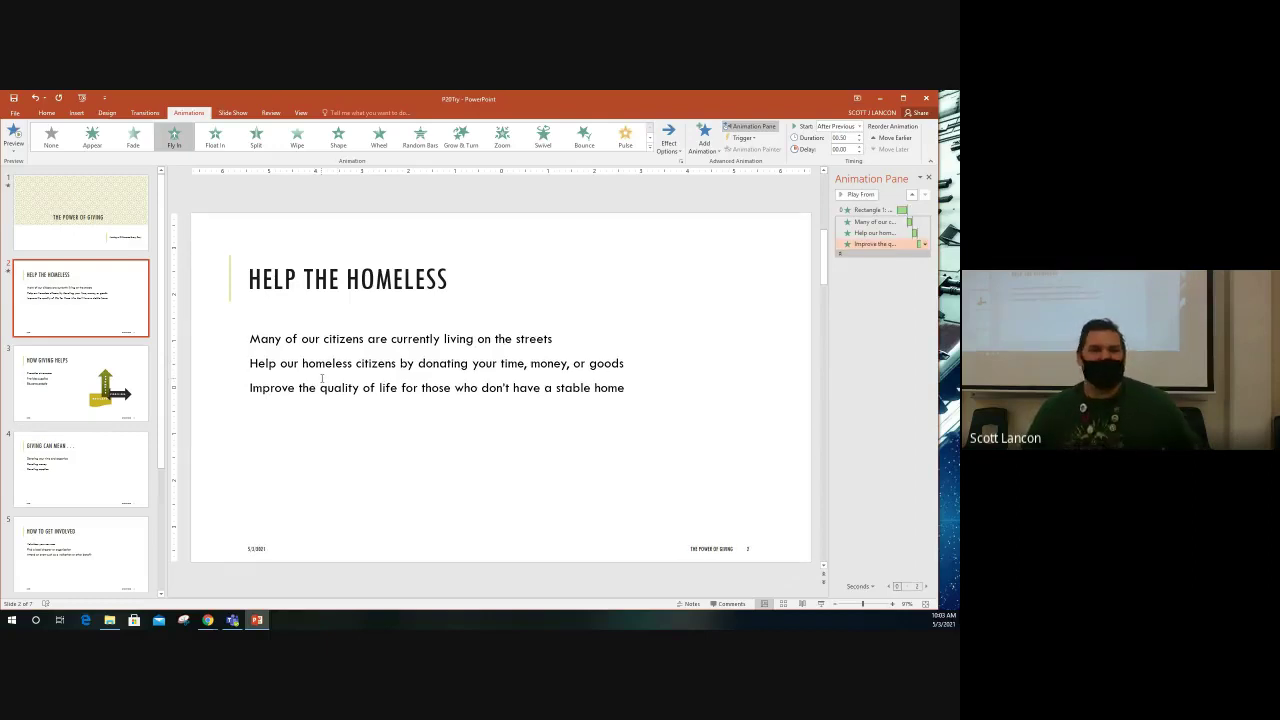
{"action": "left_click", "coordinate": [365, 339]}
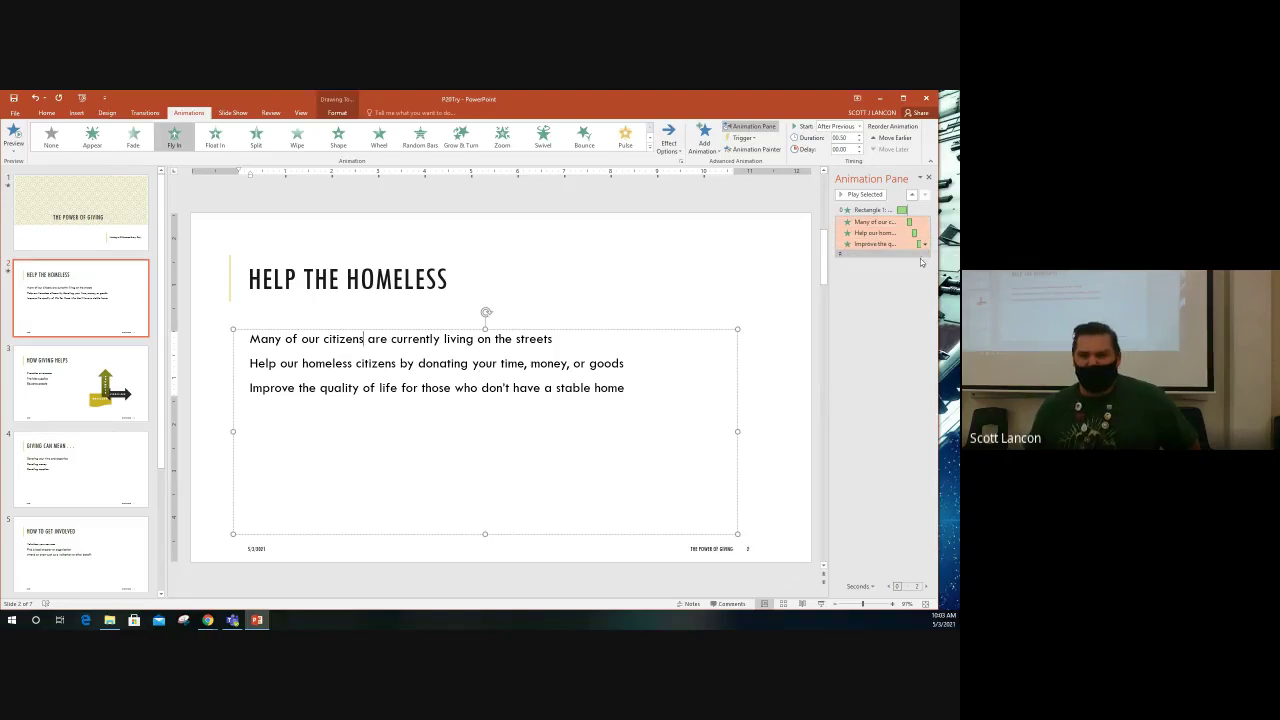
{"action": "left_click", "coordinate": [872, 221]}
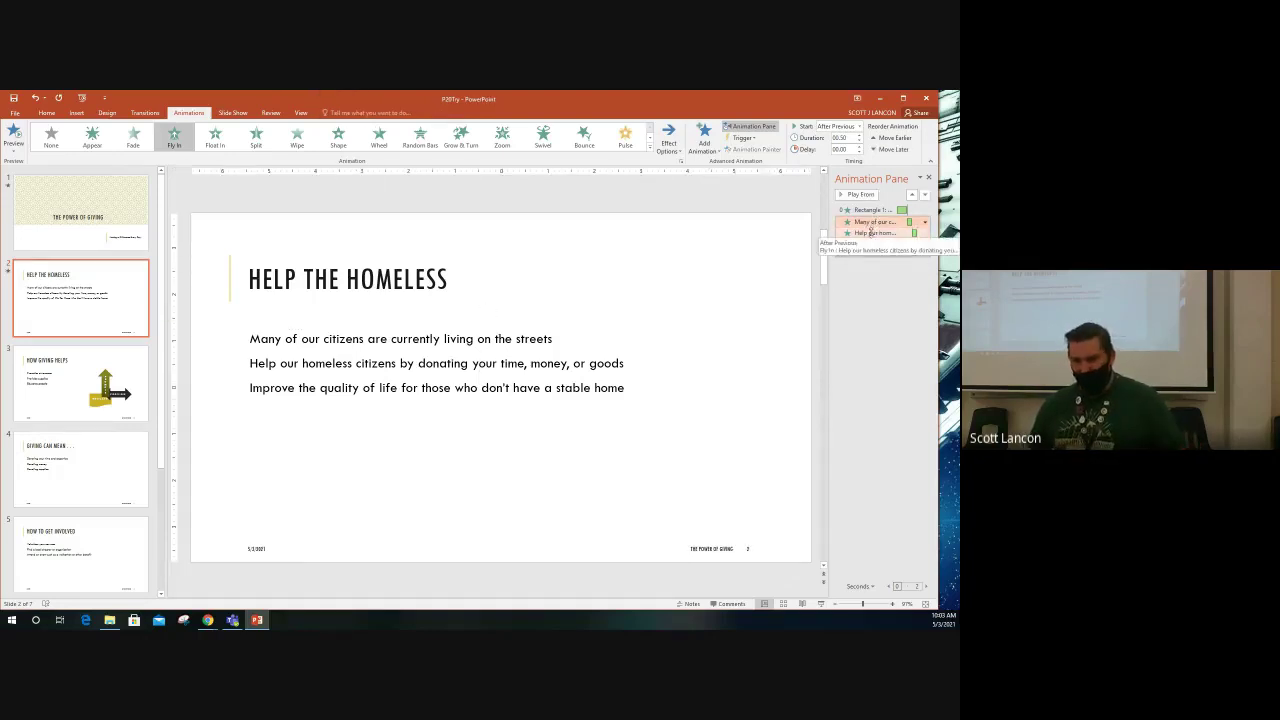
{"action": "left_click", "coordinate": [876, 244], "text": "shift"}
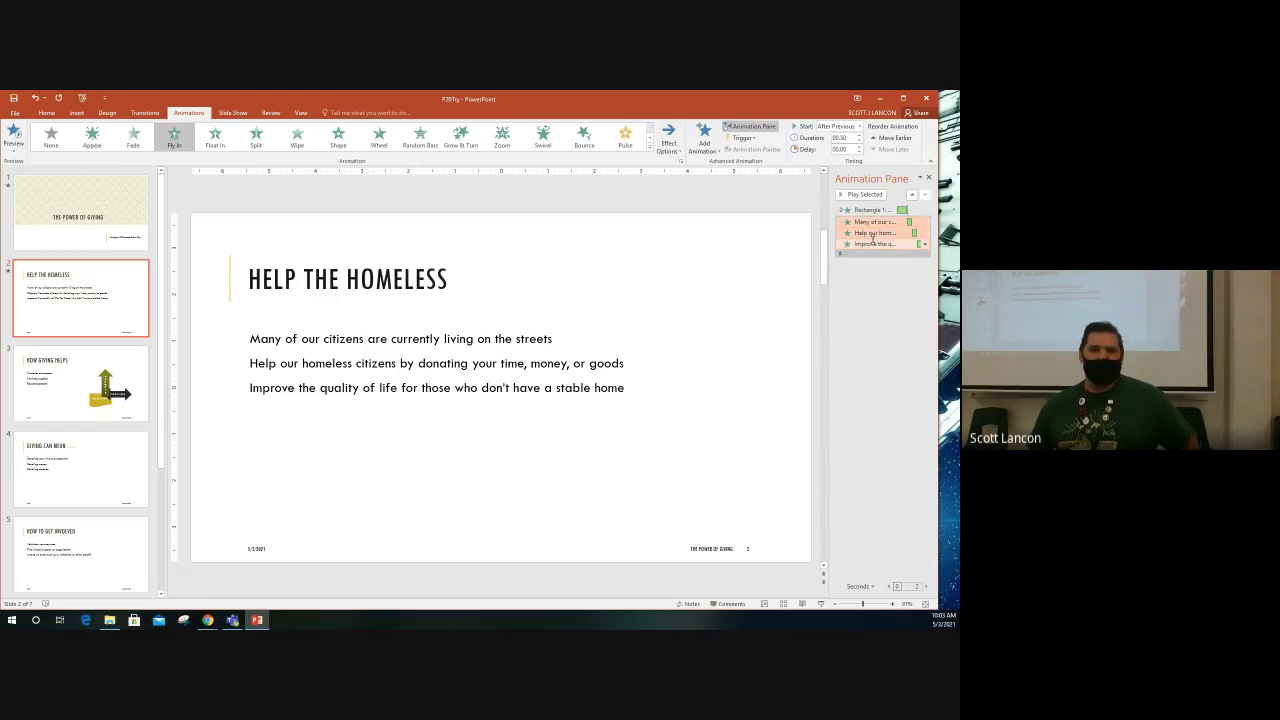
{"action": "left_click", "coordinate": [859, 147]}
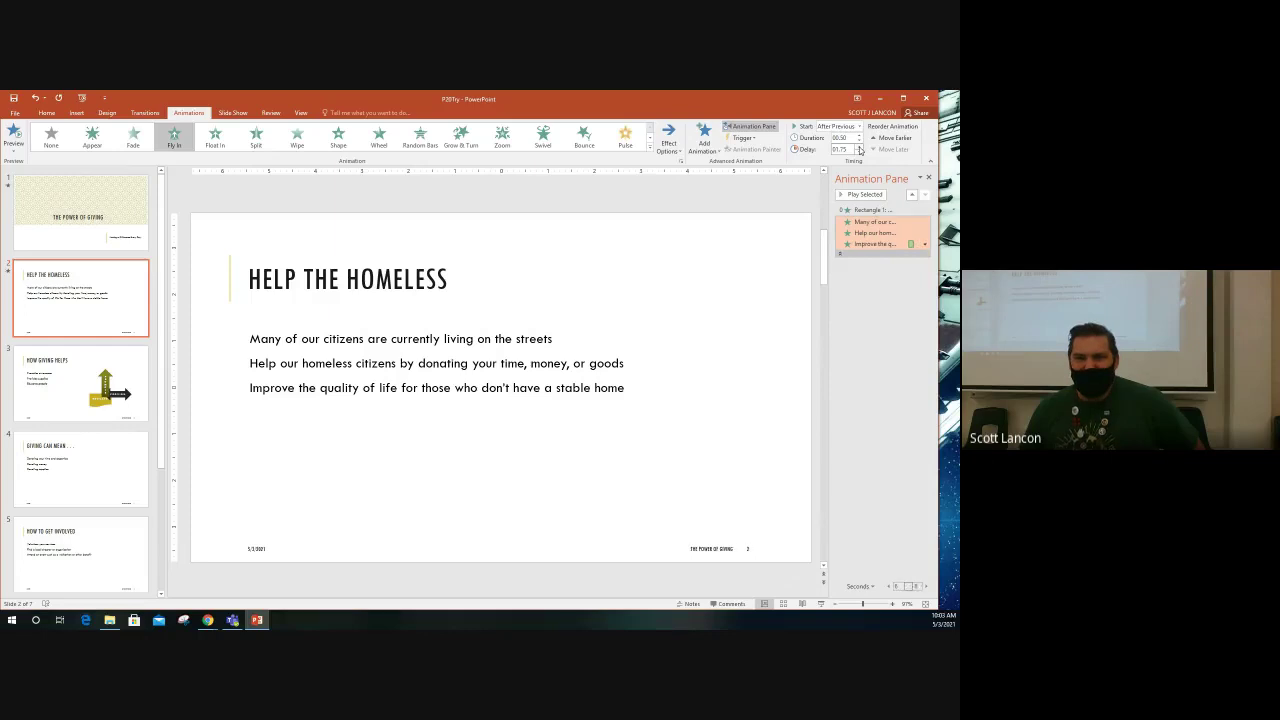
{"action": "left_click", "coordinate": [859, 147]}
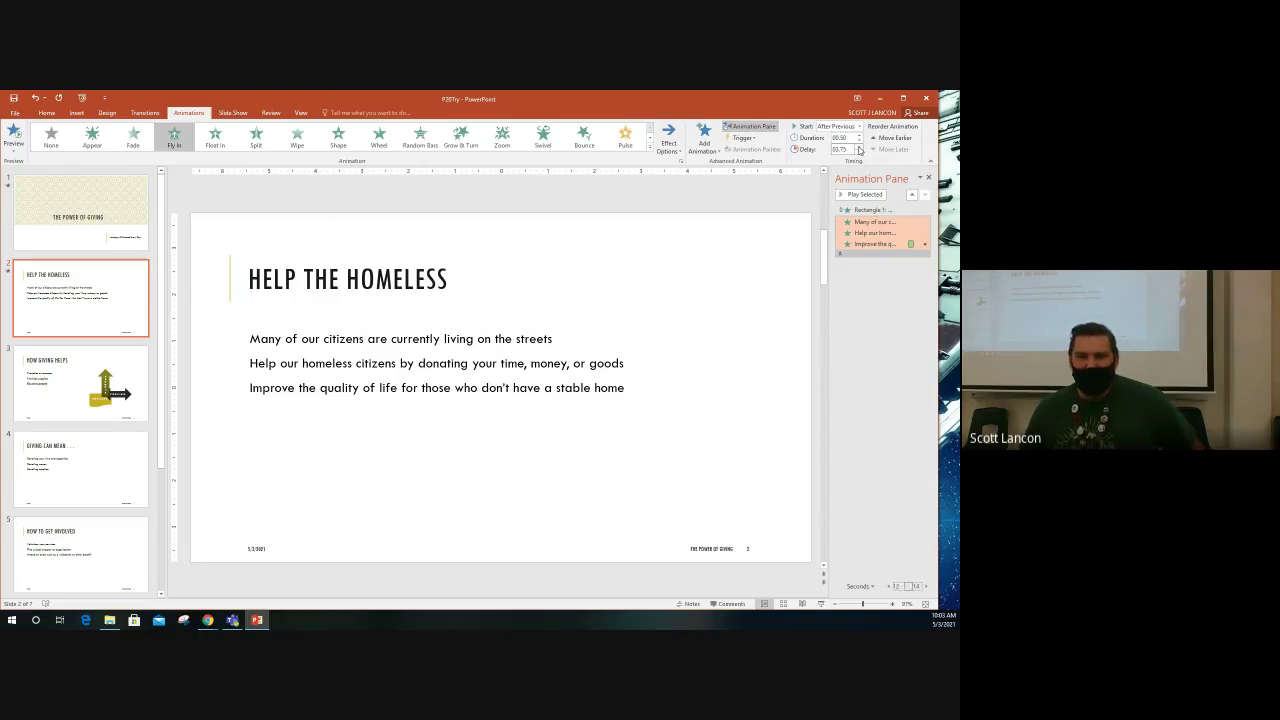
{"action": "left_click", "coordinate": [859, 147]}
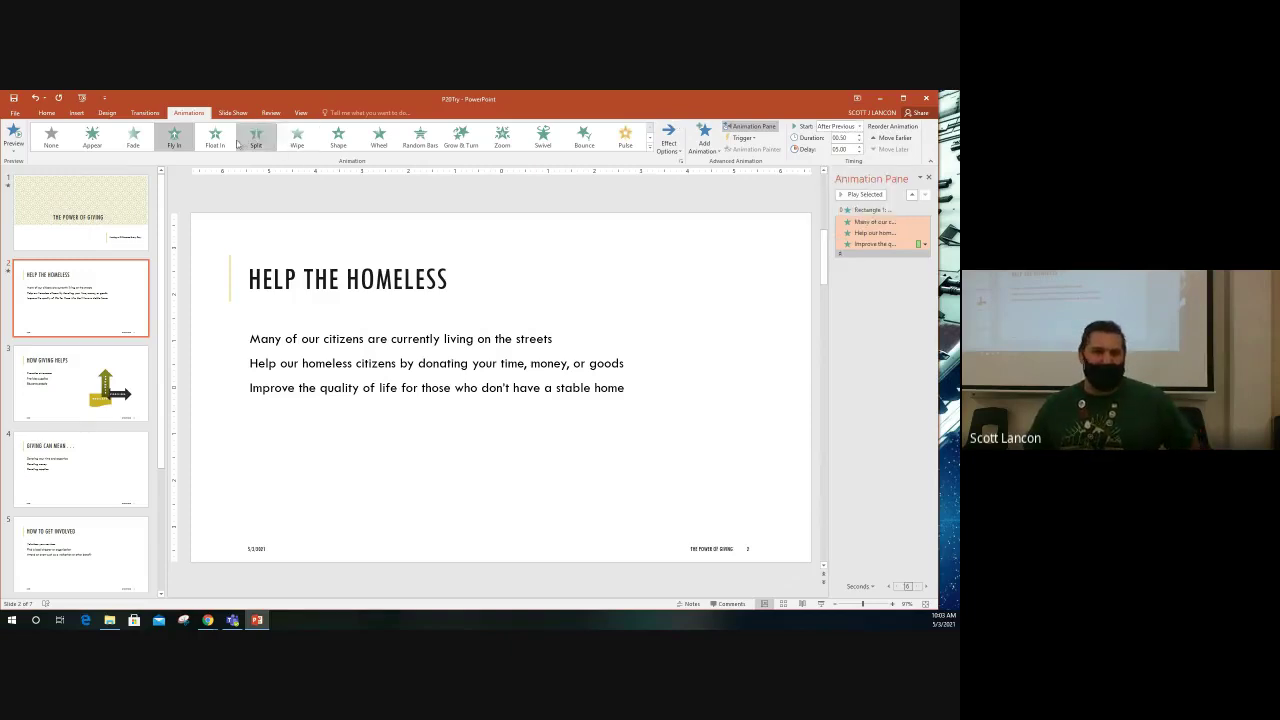
{"action": "left_click", "coordinate": [15, 133]}
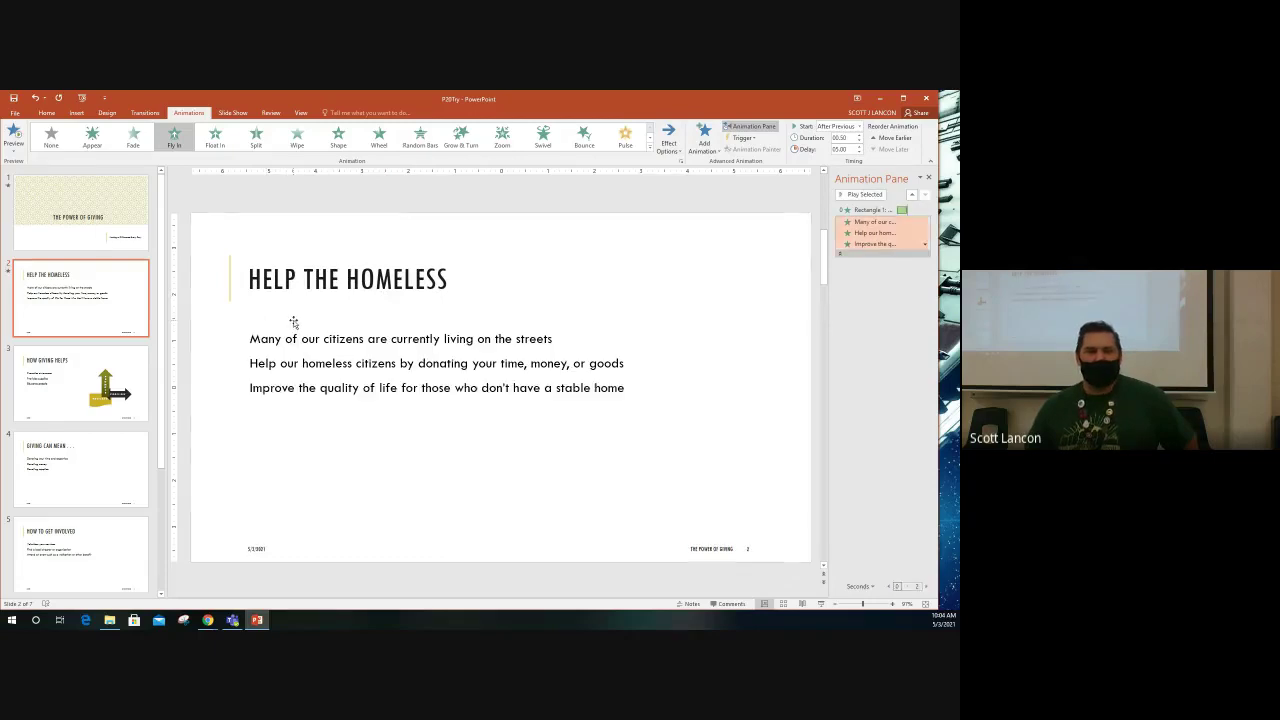
- Lower only the first bullet's delay to 00.50 seconds and preview from it
{"action": "left_click", "coordinate": [874, 222]}
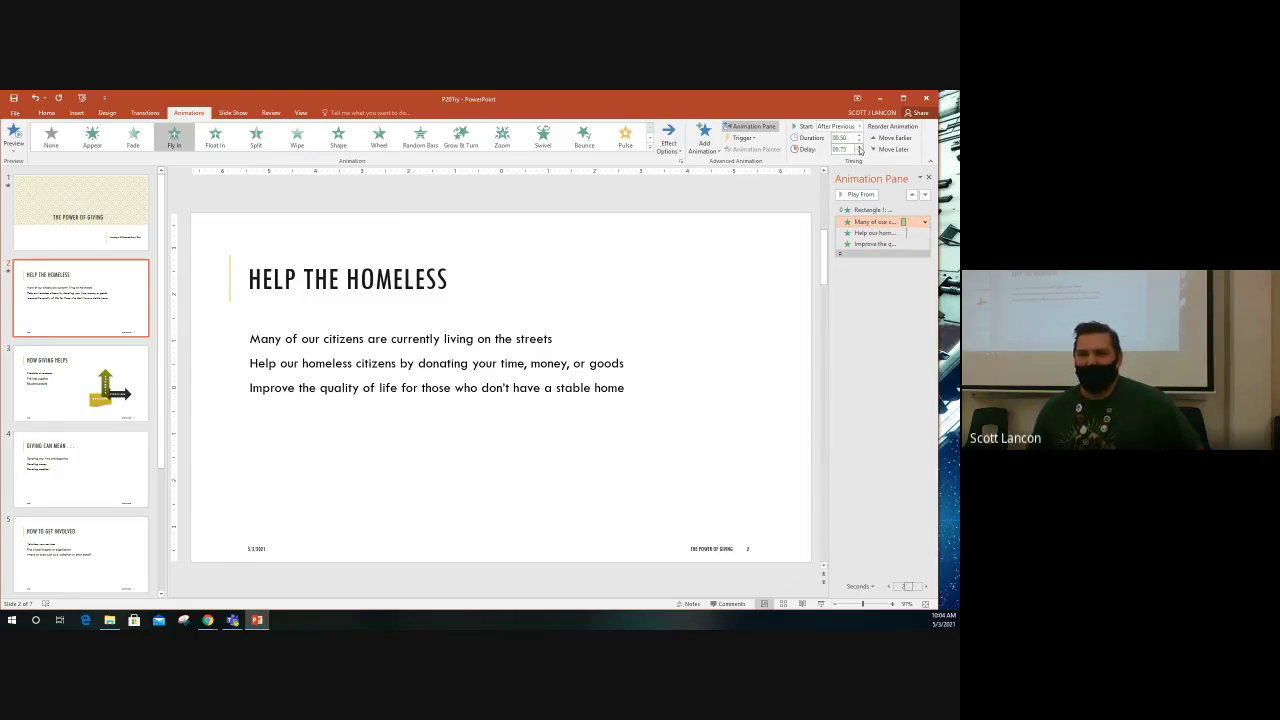
{"action": "left_click", "coordinate": [859, 151]}
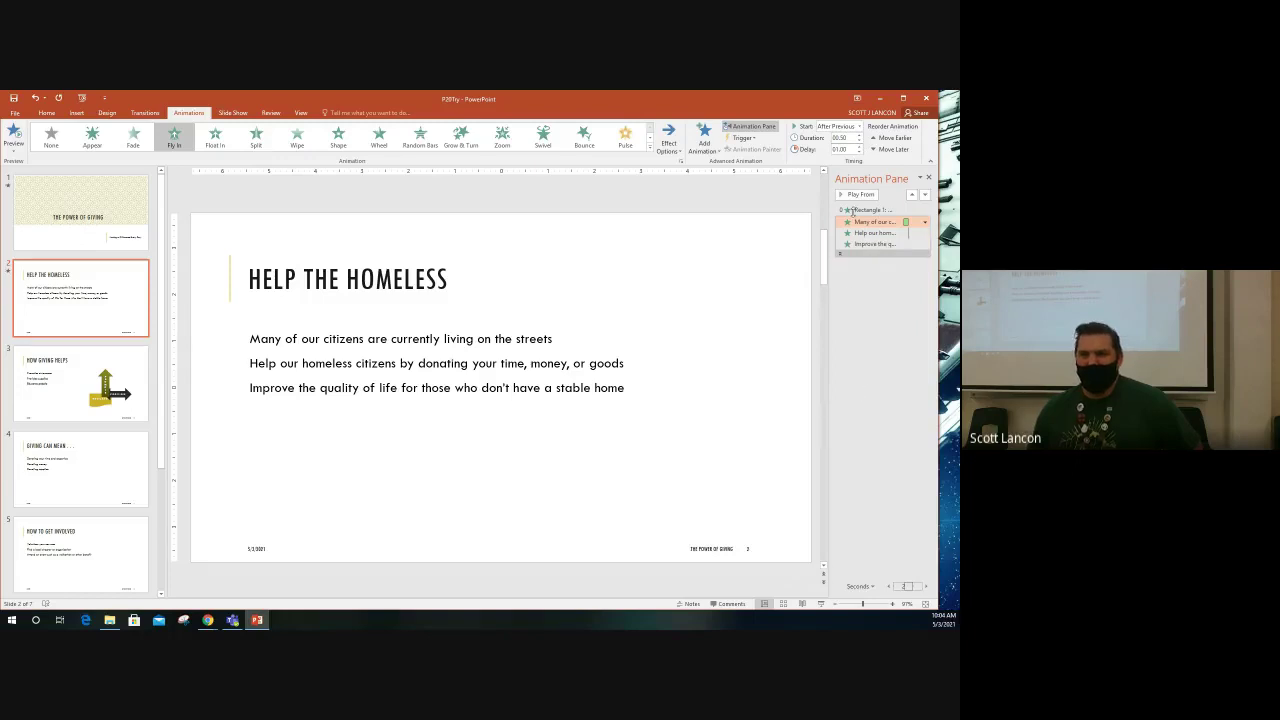
{"action": "left_click", "coordinate": [859, 152]}
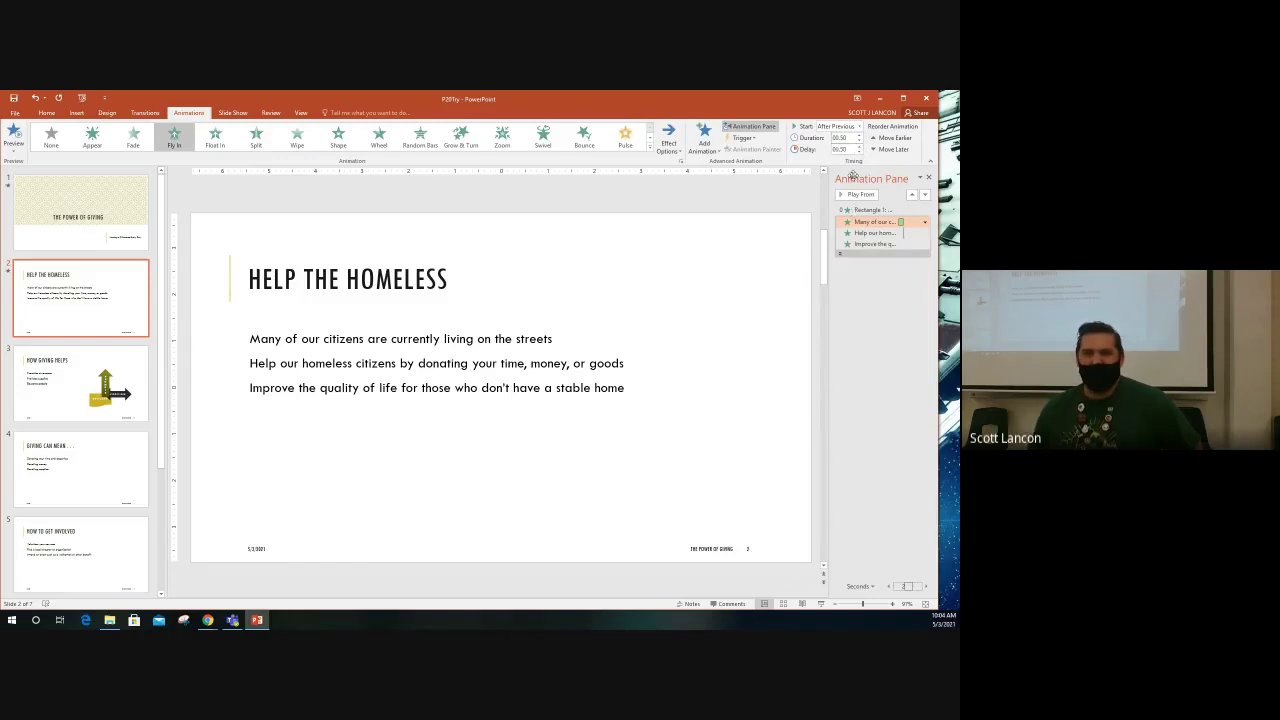
{"action": "left_click", "coordinate": [15, 130]}
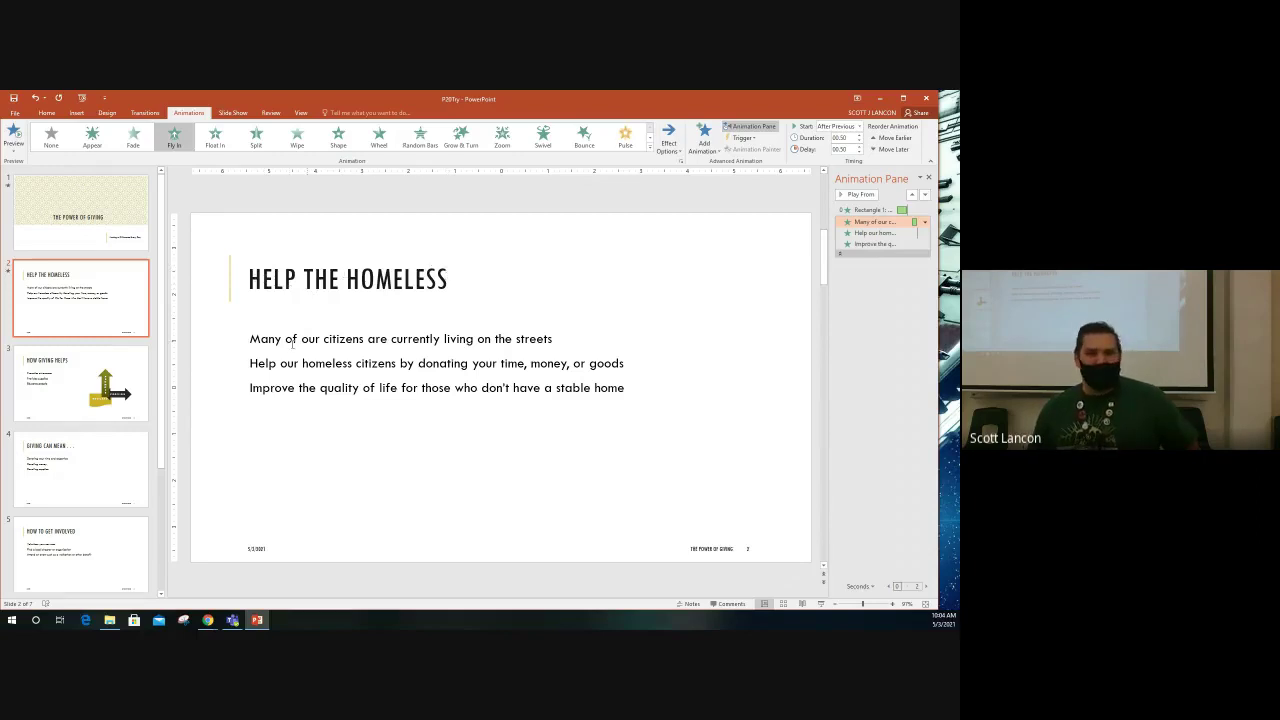
- Check each bullet line's timing on slide 2, then move to slide 3, How Giving Helps
{"action": "left_click_drag", "start_coordinate": [251, 339], "coordinate": [575, 328]}
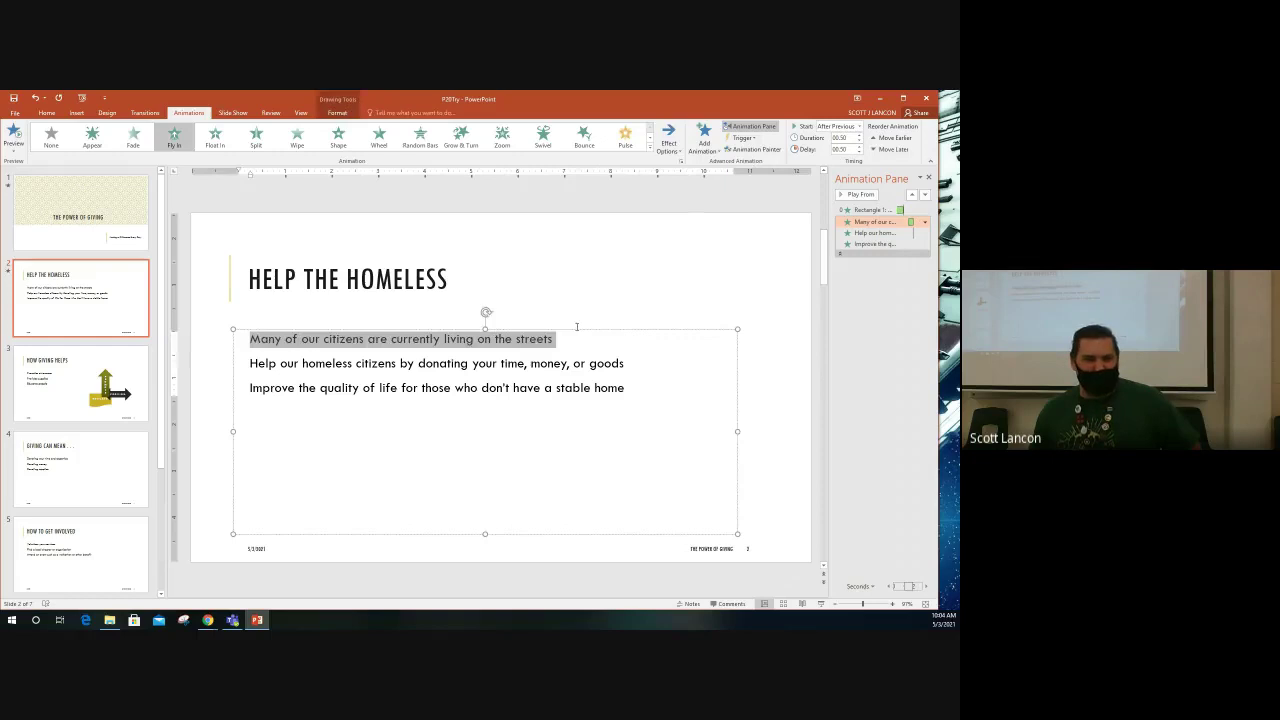
{"action": "left_click", "coordinate": [283, 363]}
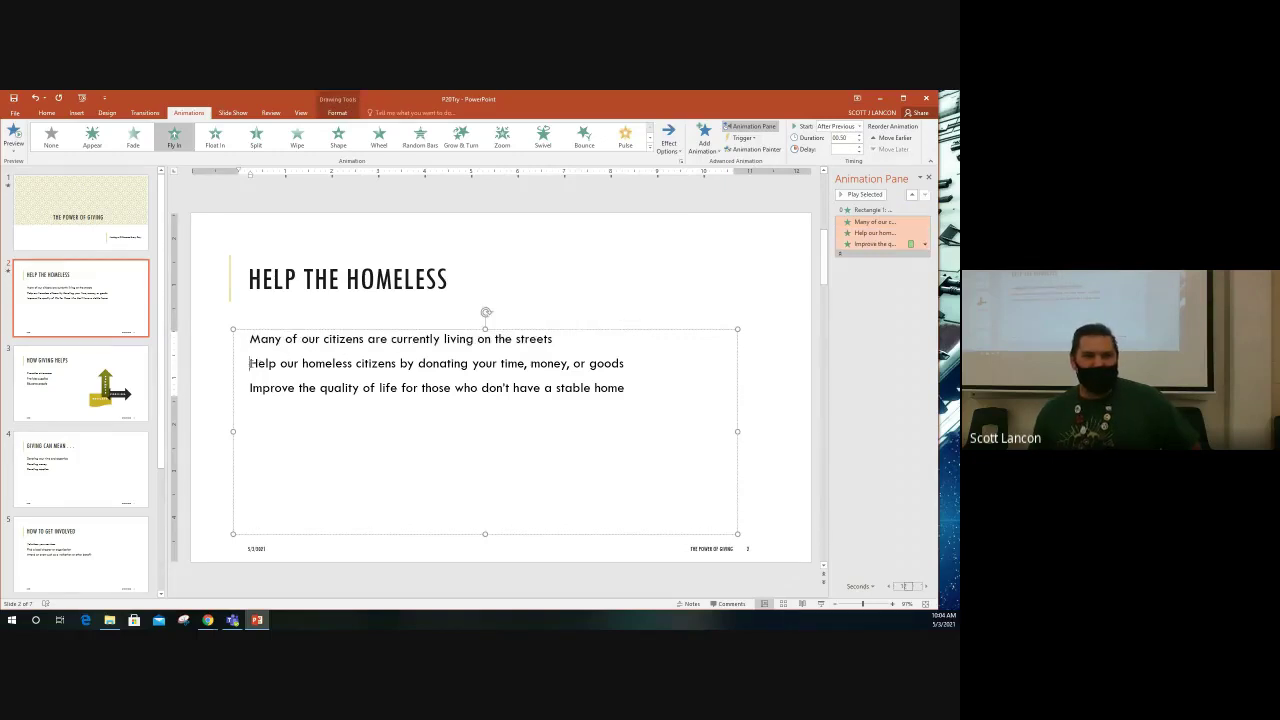
{"action": "left_click_drag", "start_coordinate": [249, 363], "coordinate": [630, 356]}
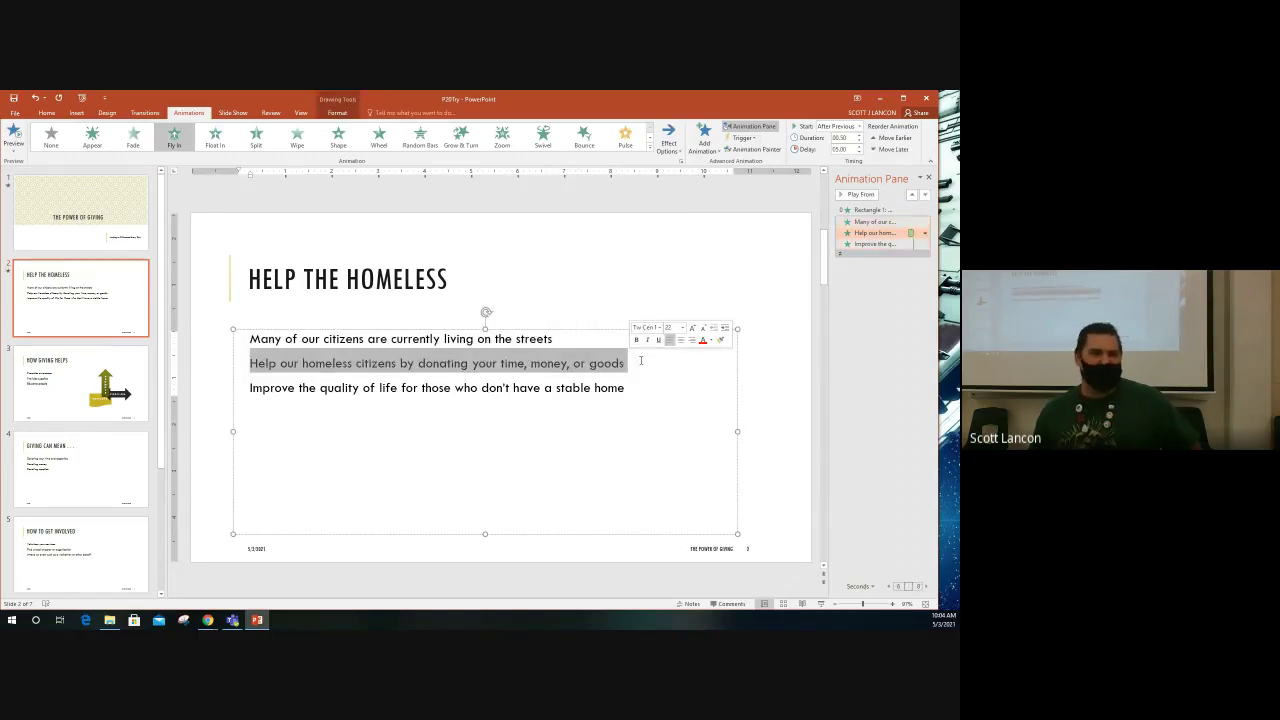
{"action": "left_click", "coordinate": [403, 388]}
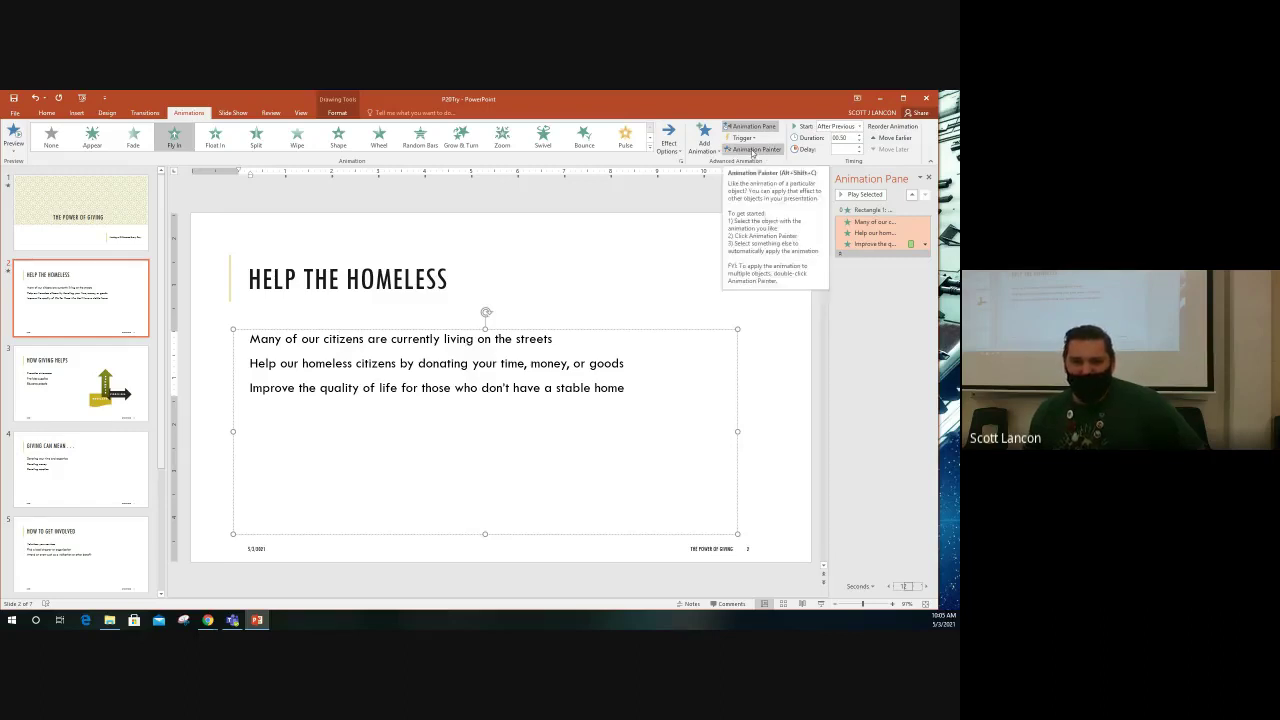
{"action": "key", "text": "Escape"}
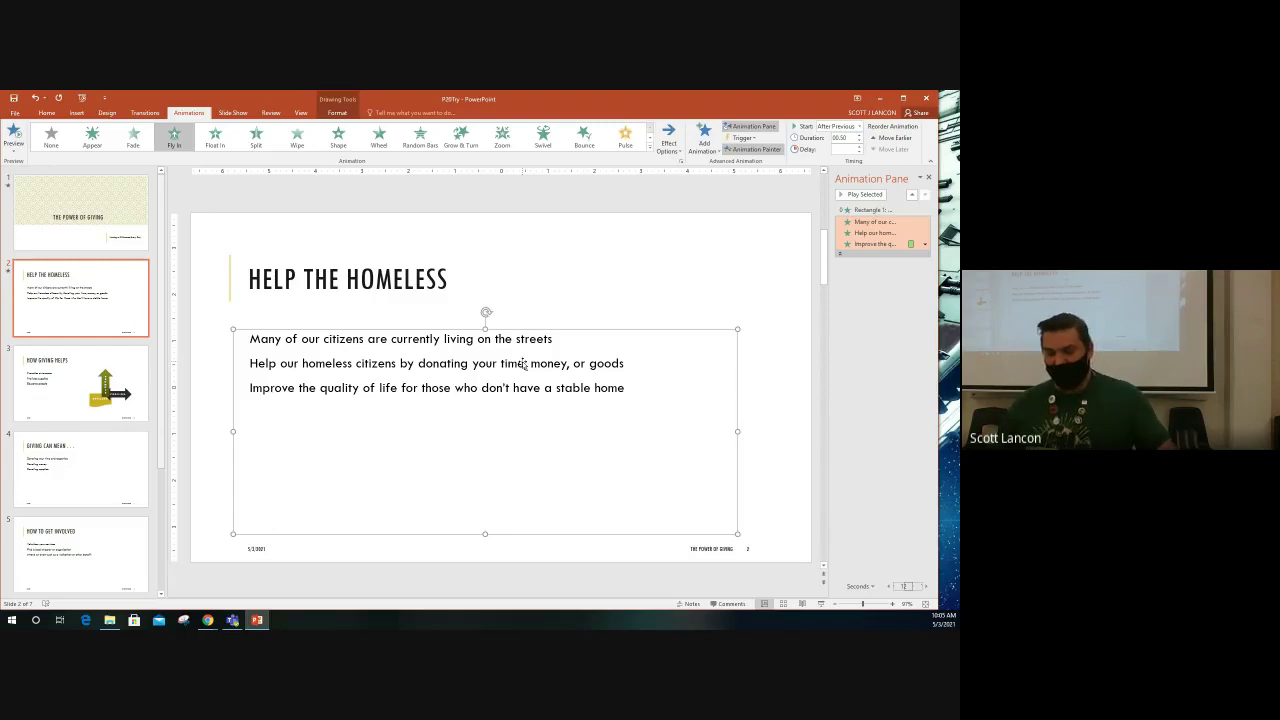
{"action": "left_click", "coordinate": [115, 400]}
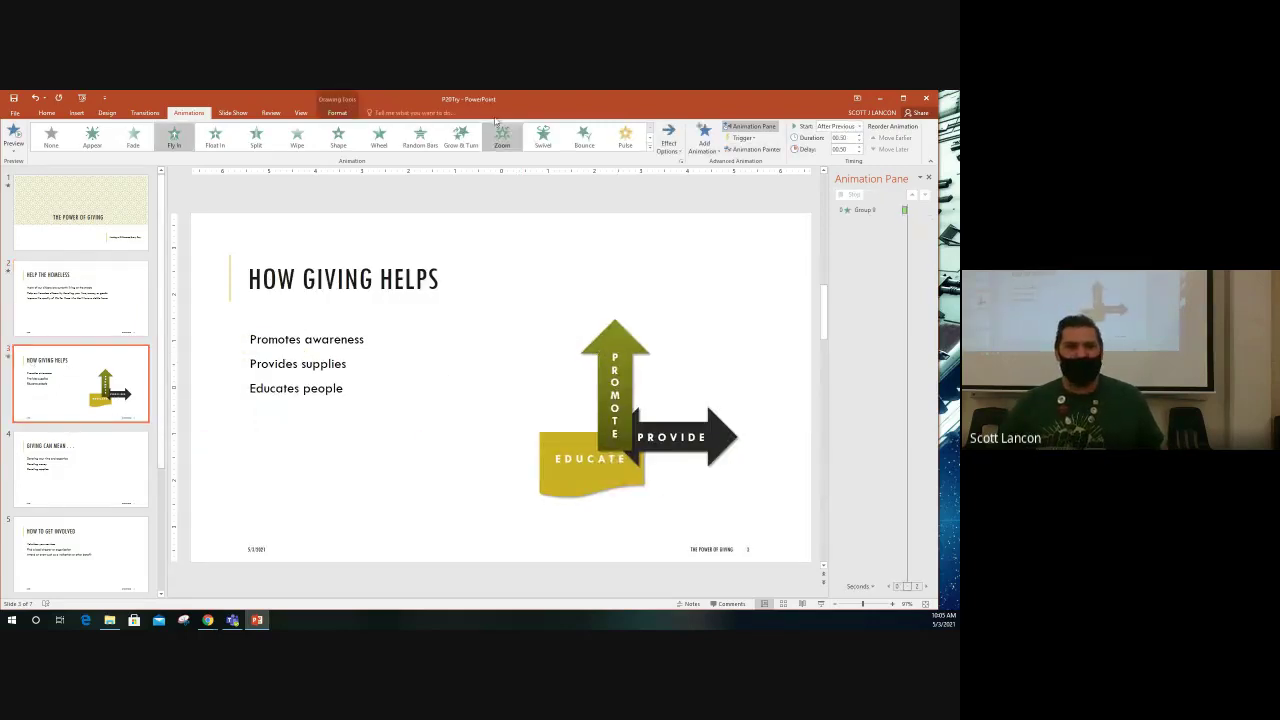
- Try a Wheel effect on the graphic, then remove its Group 8 animation entirely
{"action": "left_click", "coordinate": [386, 145]}
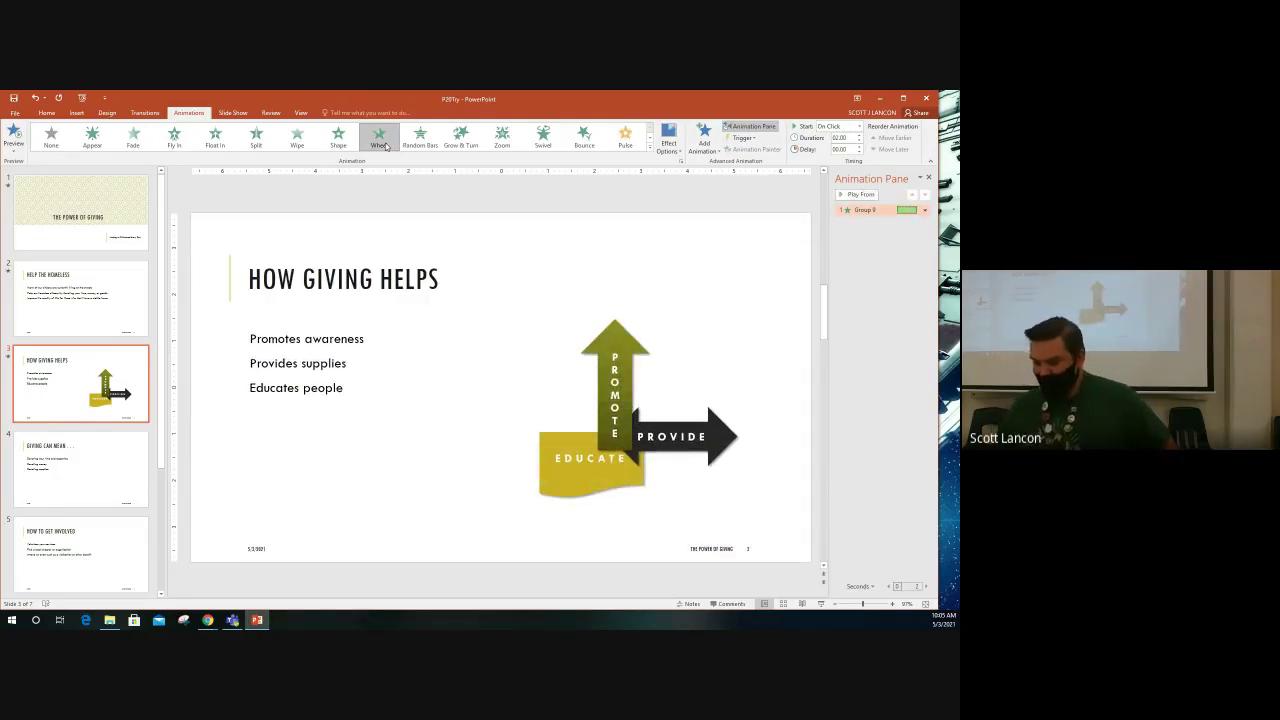
{"action": "left_click", "coordinate": [925, 210]}
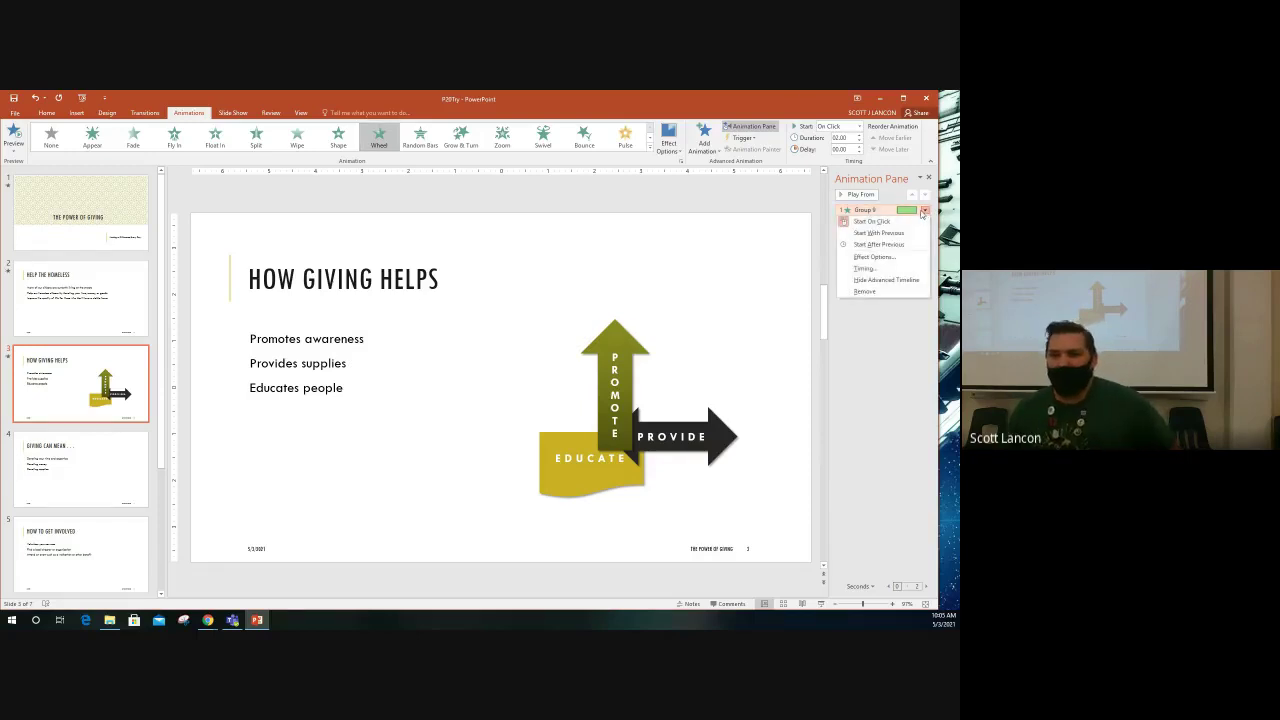
{"action": "left_click", "coordinate": [866, 292]}
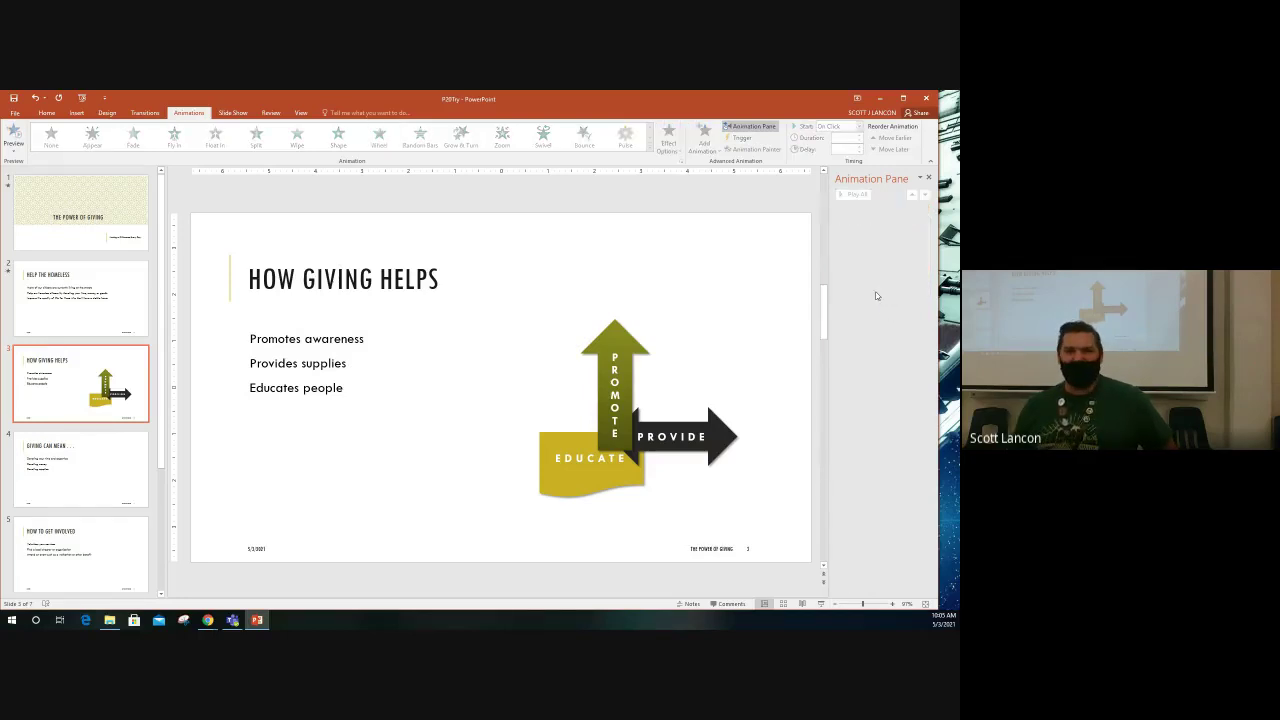
- Close PowerPoint, choosing Don't Save at the save-changes prompt
{"action": "left_click", "coordinate": [930, 99]}
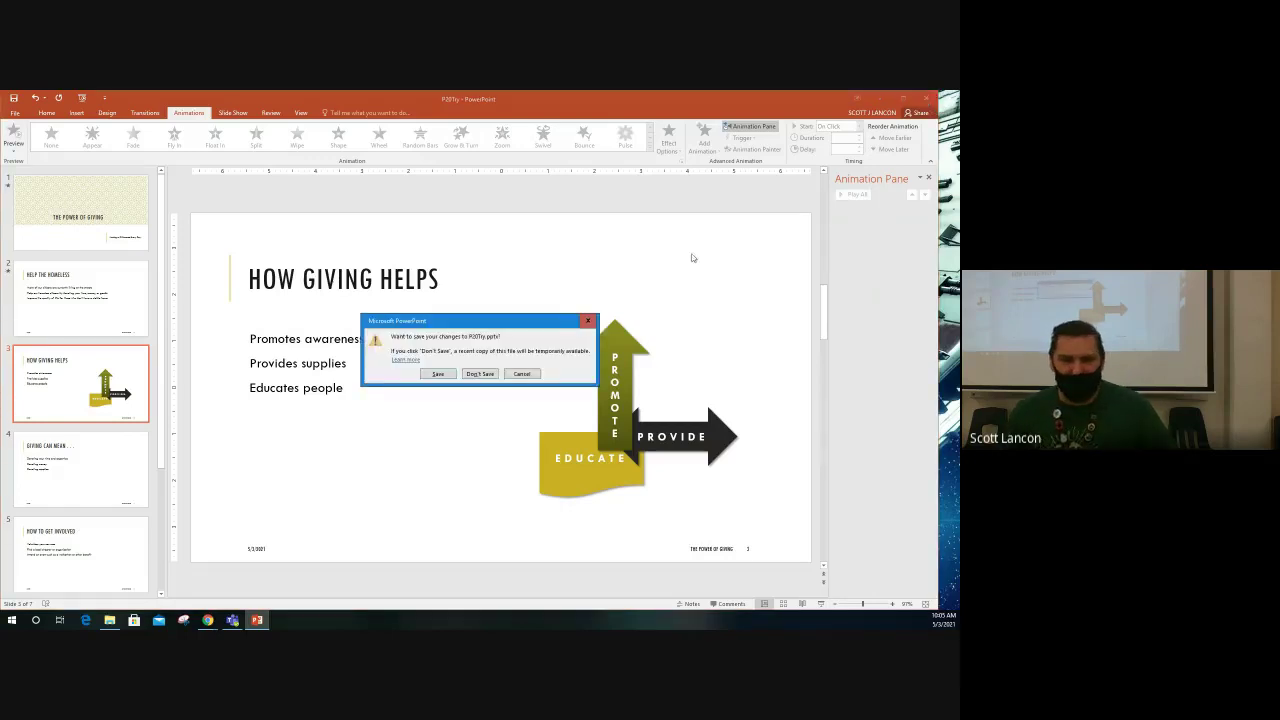
{"action": "left_click", "coordinate": [480, 374]}
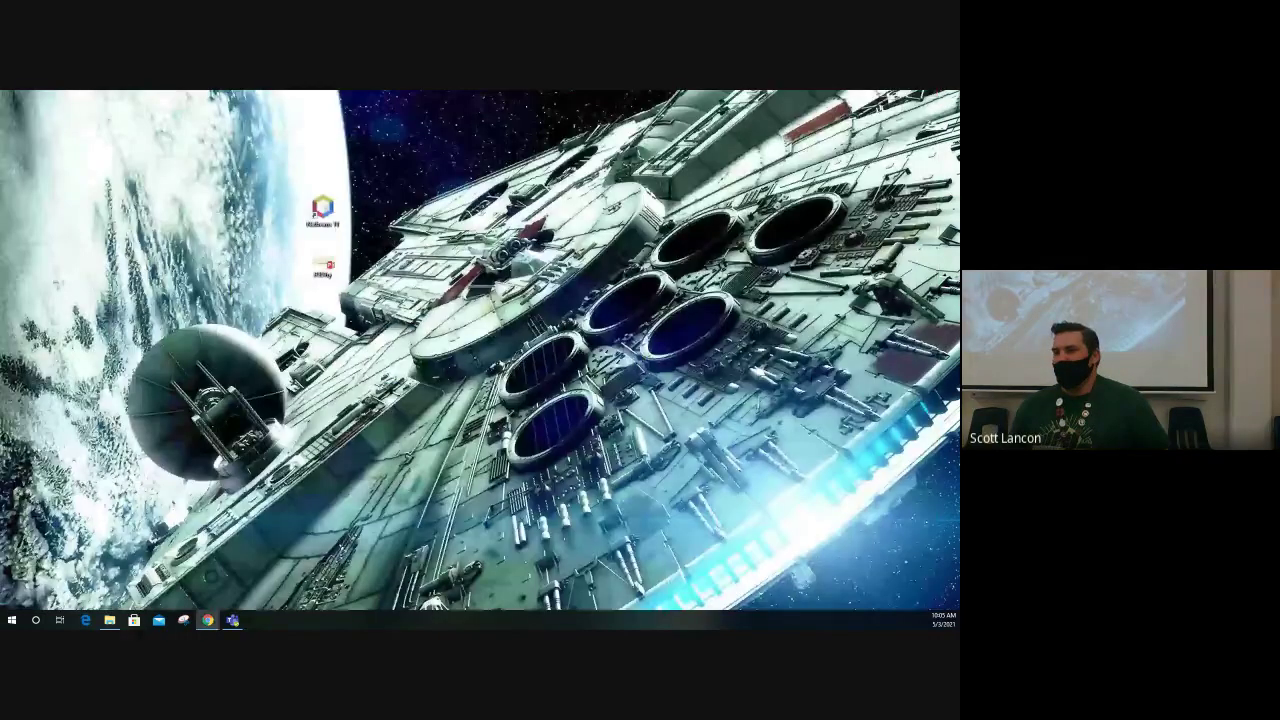